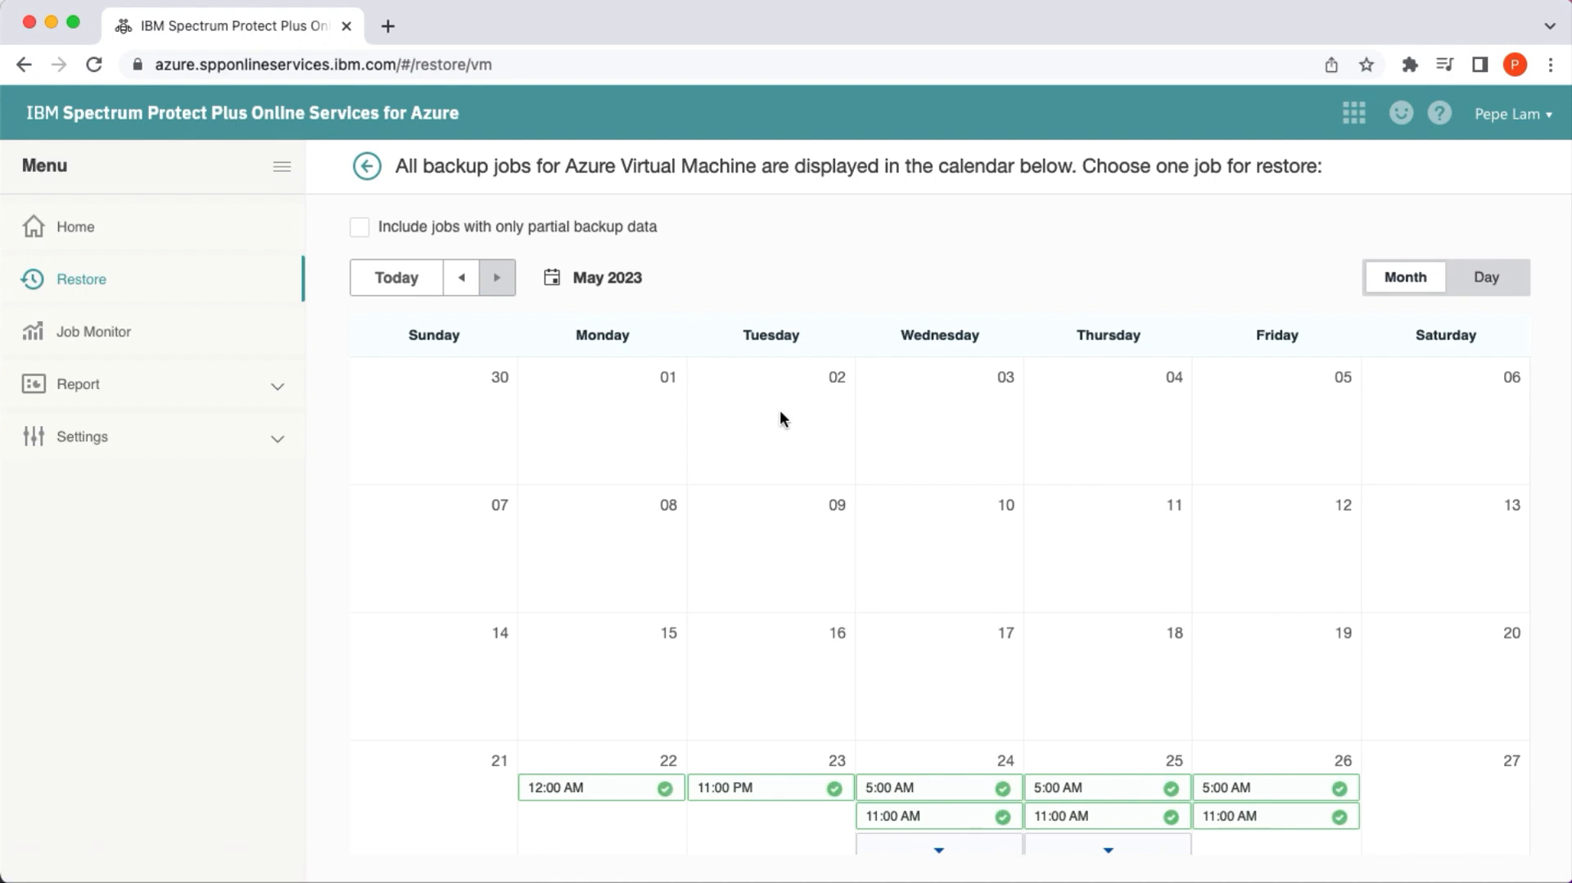
Choose the backup job of May 26, 2023 at 11:00 AM from the calendar as the recovery point.
{"action": "scroll", "coordinate": [779, 418], "scroll_direction": "down", "scroll_amount": 2}
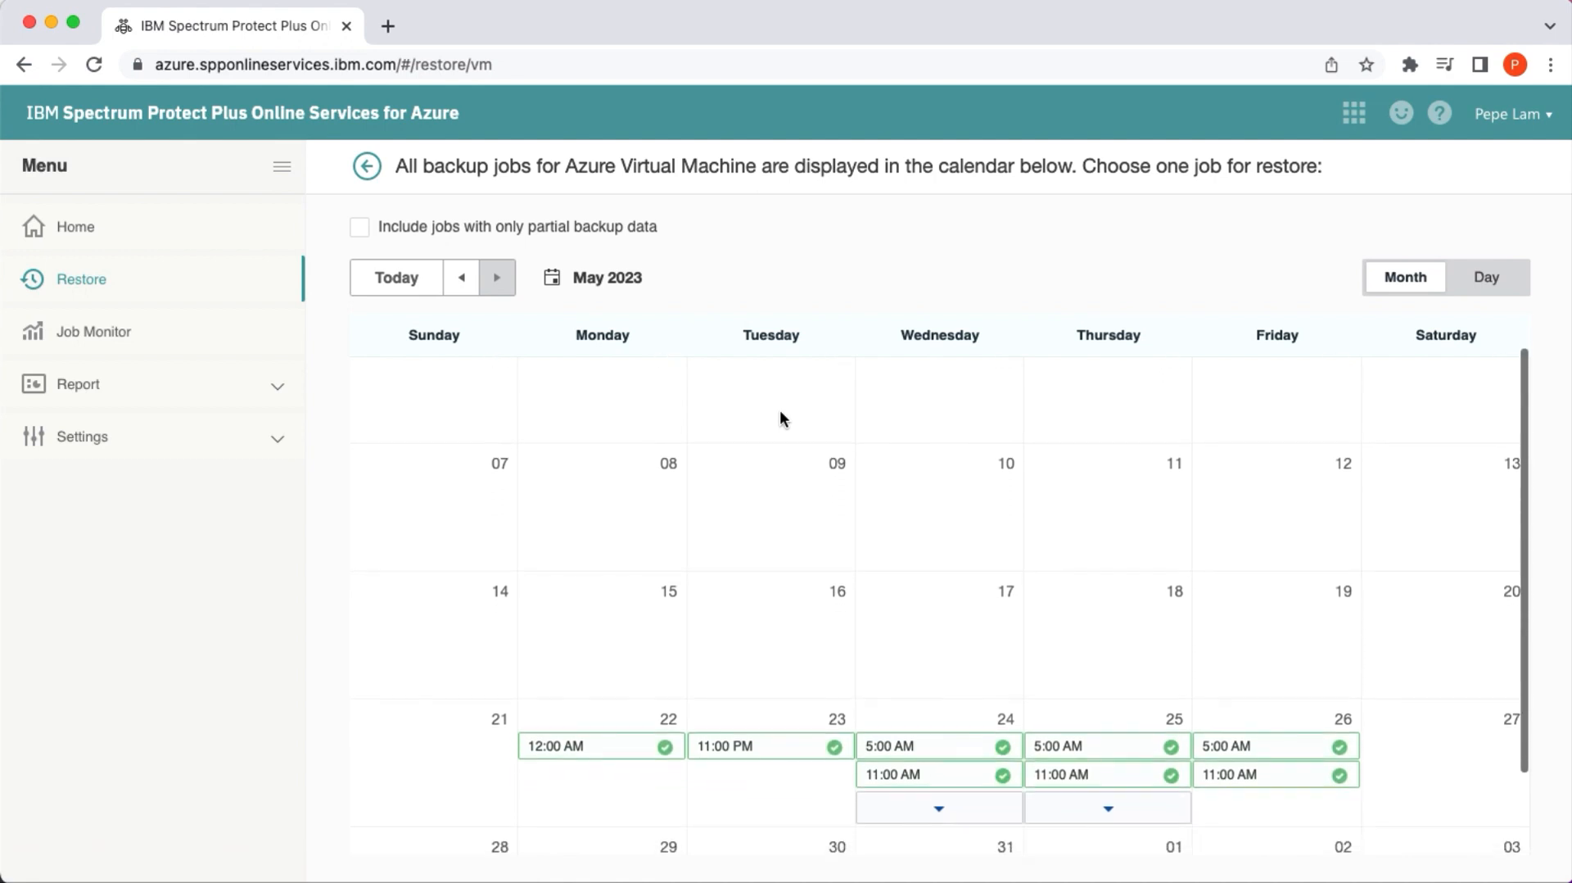
{"action": "scroll", "coordinate": [780, 411], "scroll_direction": "down", "scroll_amount": 1}
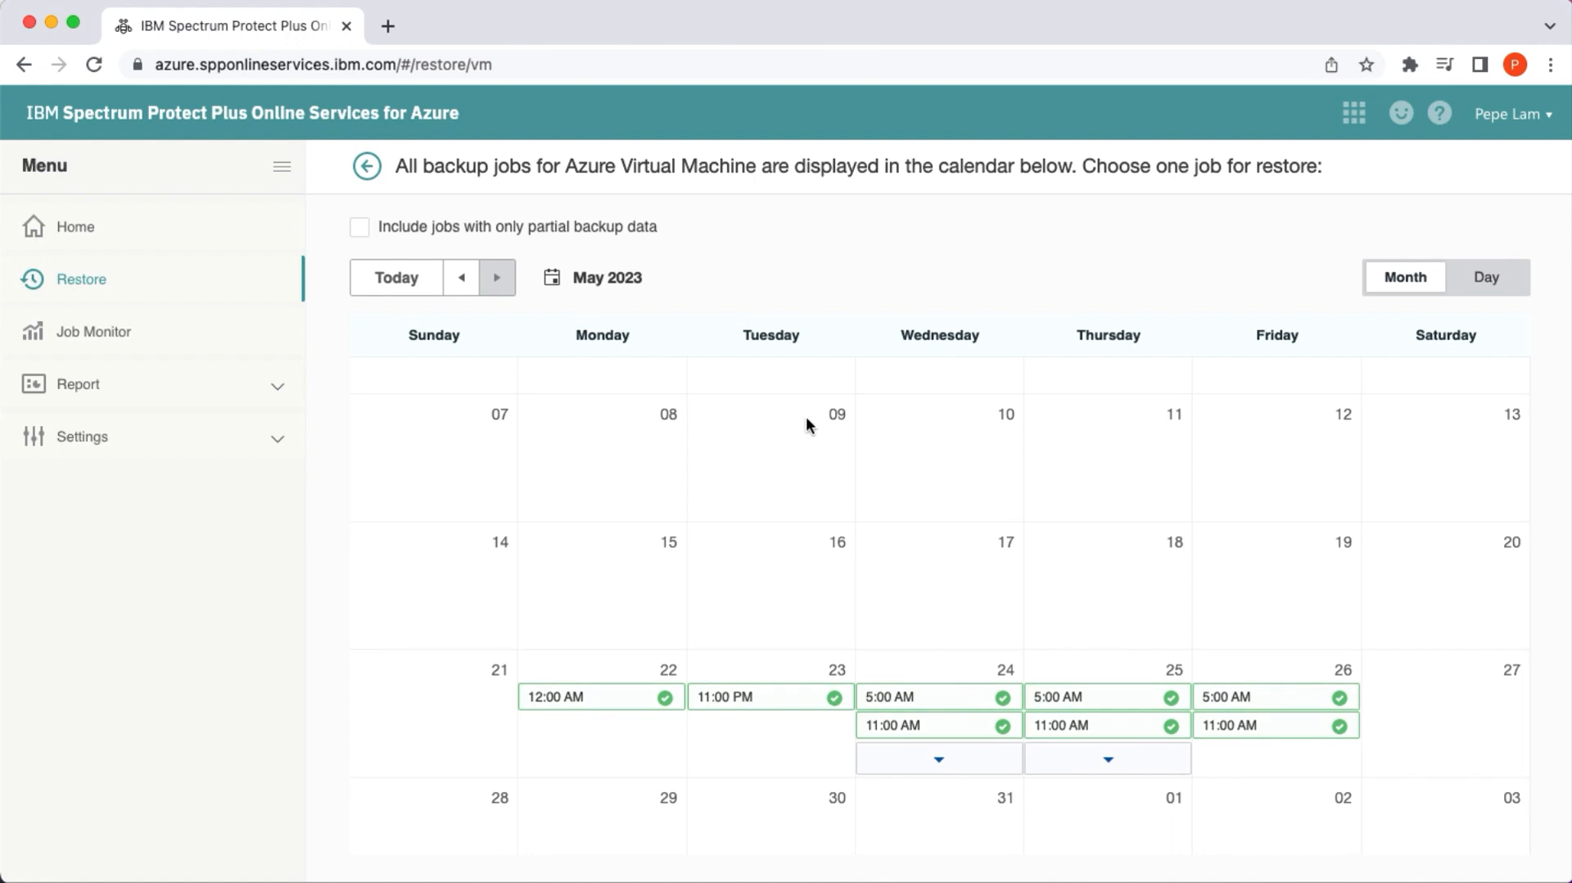
{"action": "mouse_move", "coordinate": [1240, 728]}
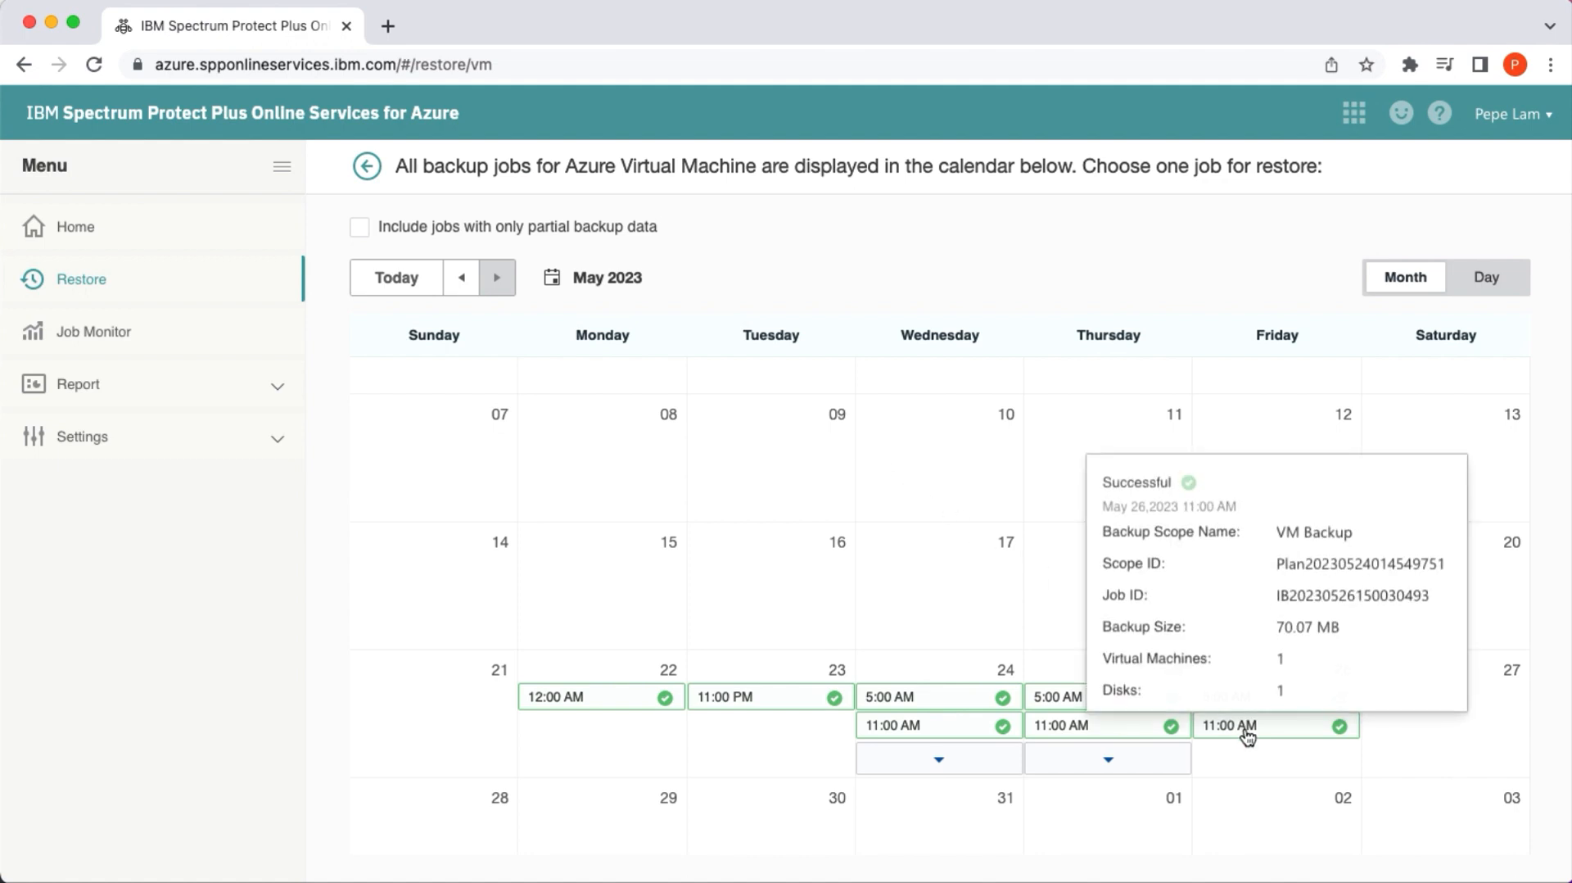
{"action": "left_click", "coordinate": [1248, 733]}
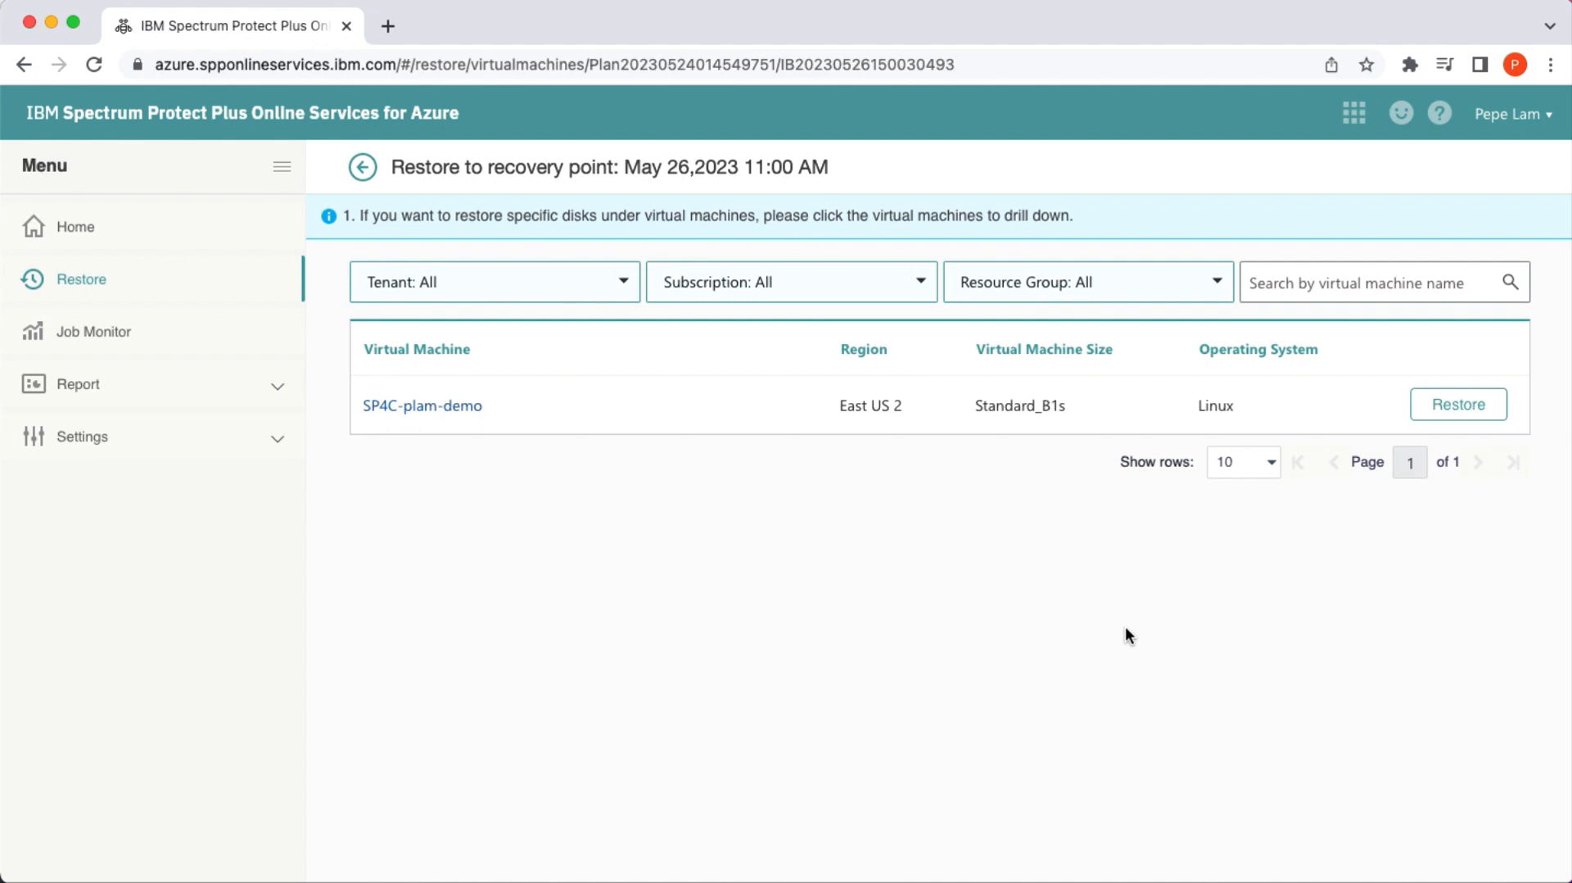
Check the subscription and resource group filter choices and start restoring the SP4C-plam-demo virtual machine.
{"action": "left_click", "coordinate": [918, 284]}
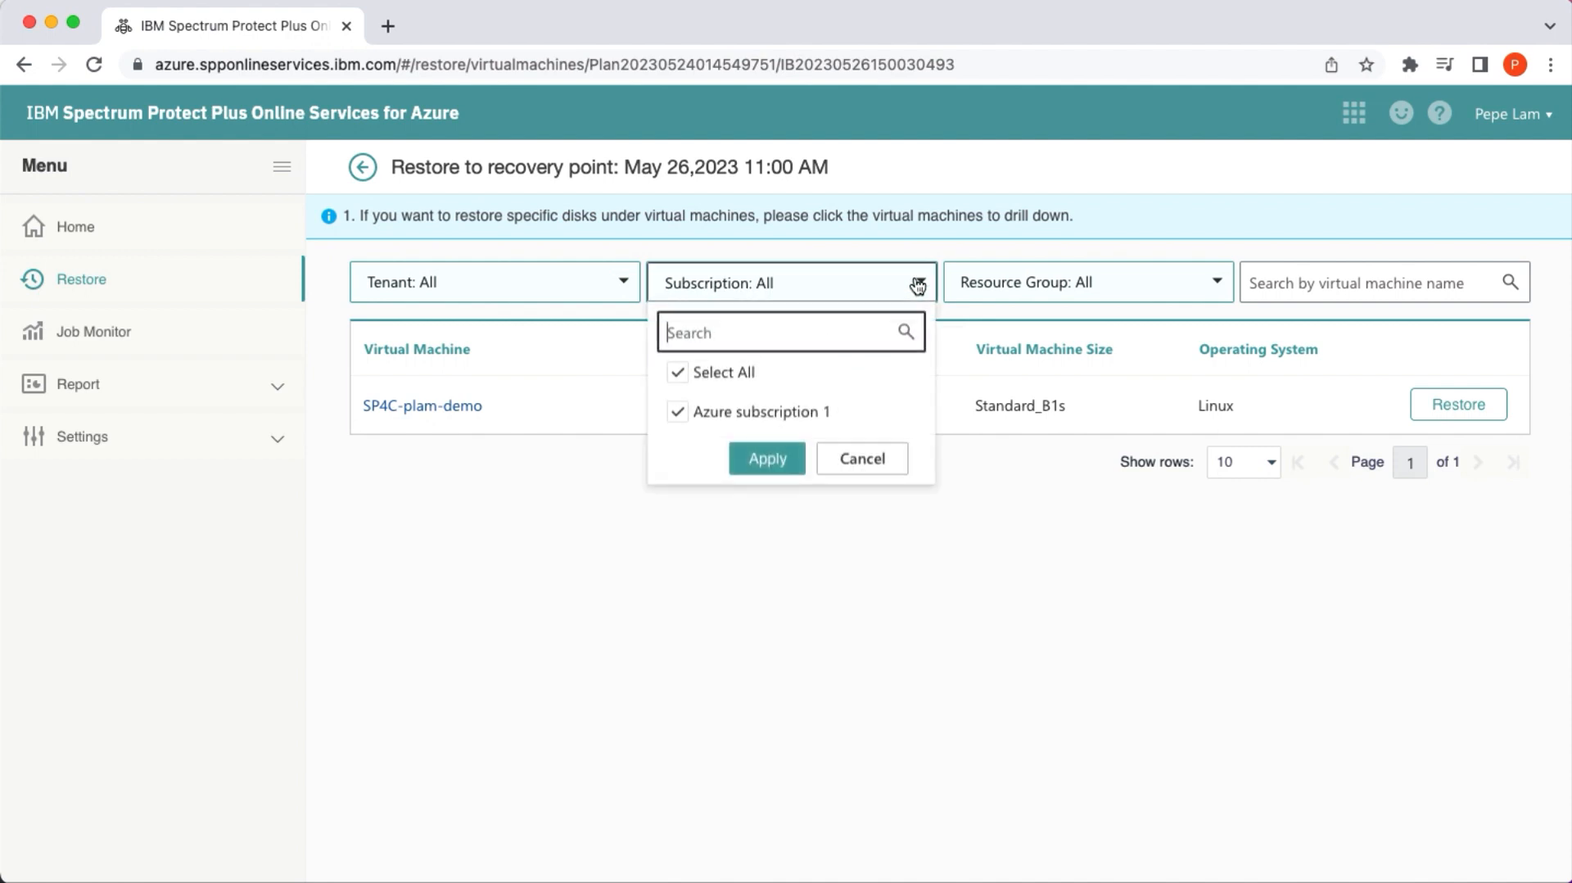
{"action": "left_click", "coordinate": [1085, 281]}
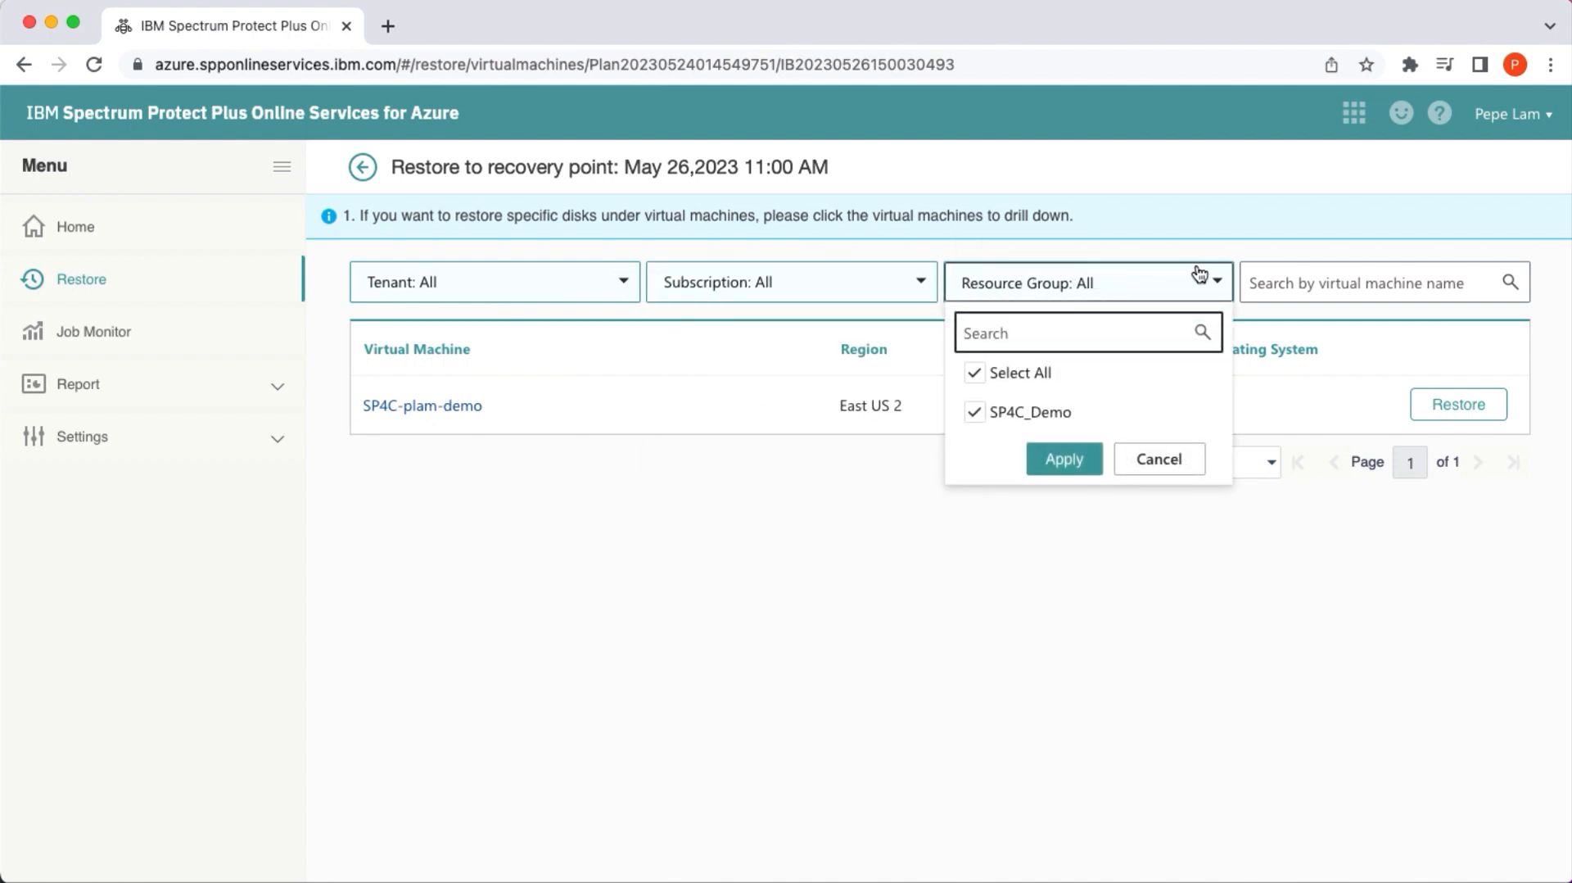
{"action": "left_click", "coordinate": [1288, 281]}
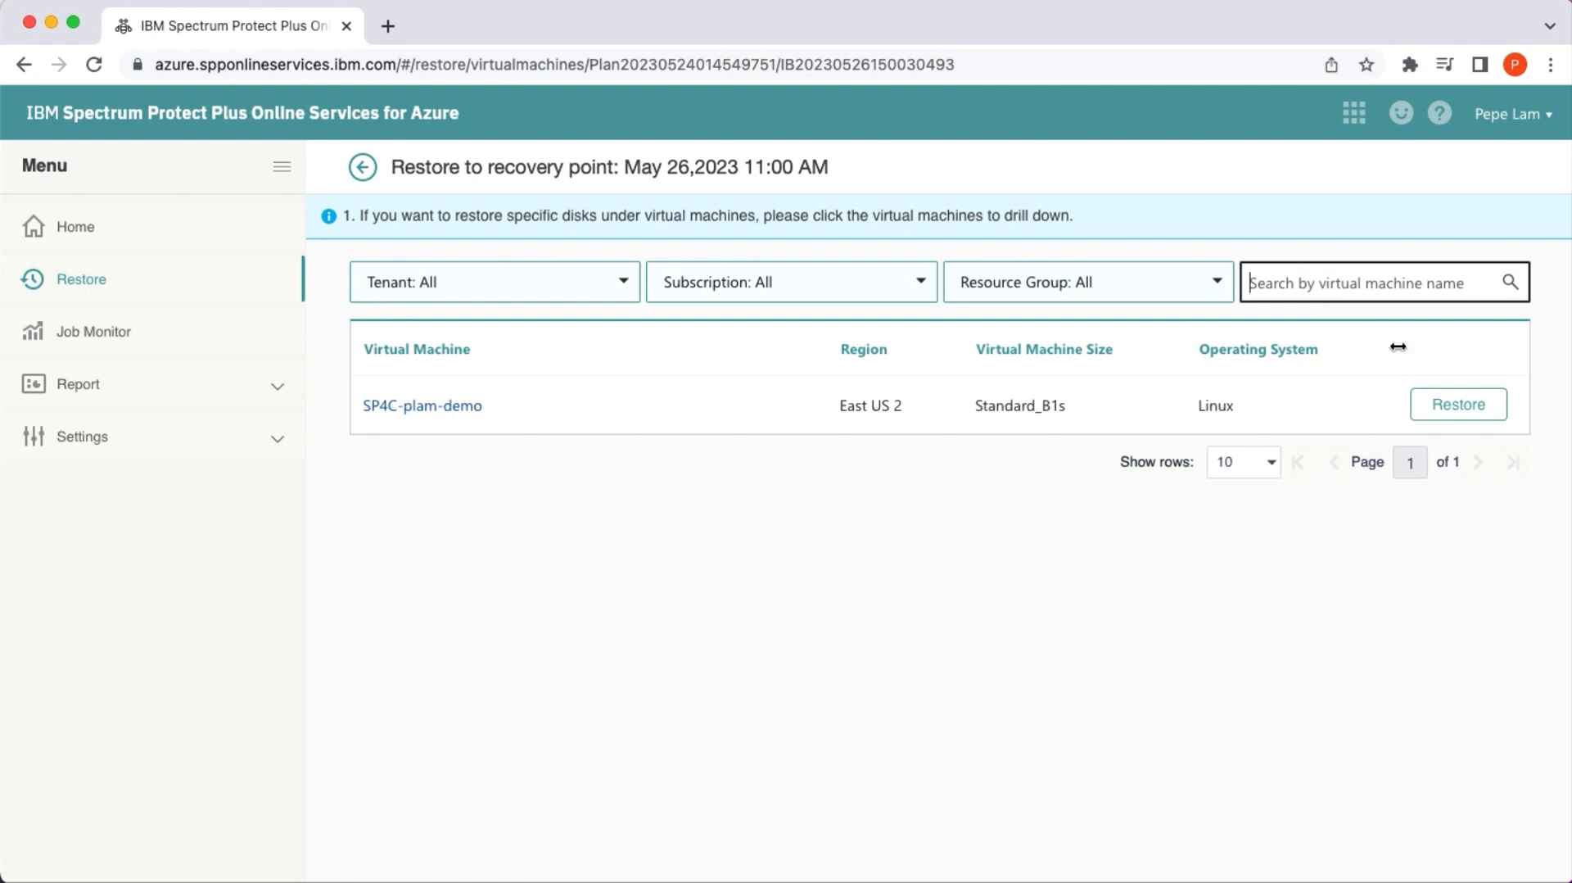
{"action": "left_click", "coordinate": [1459, 406]}
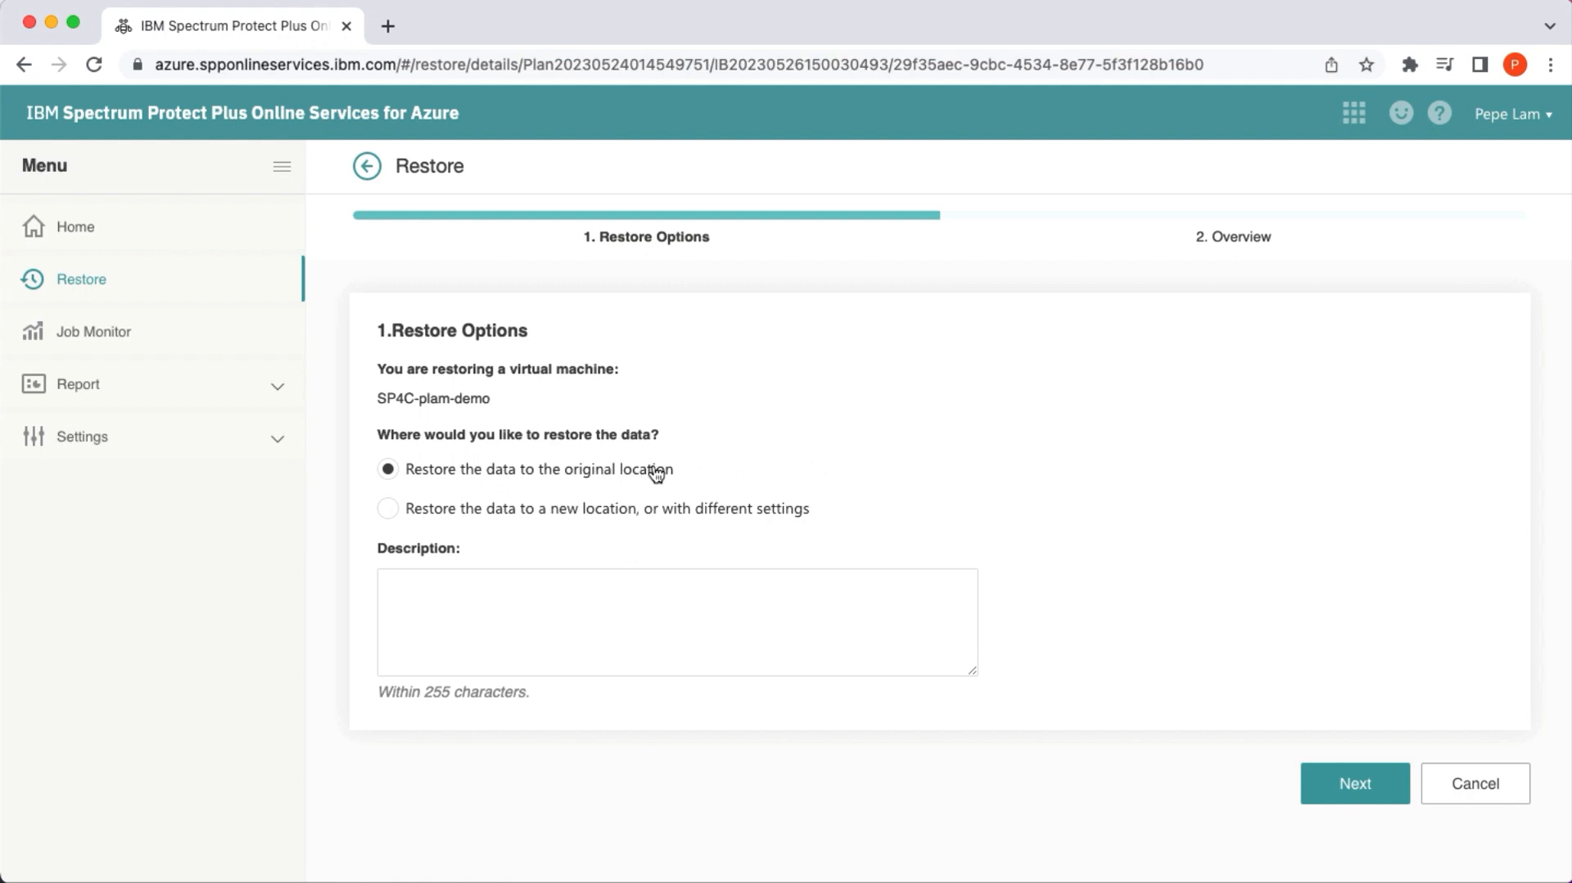
Preview the overview for restoring the data to the original location, accepting the overwrite alert, and return to the restore options.
{"action": "left_click", "coordinate": [625, 597]}
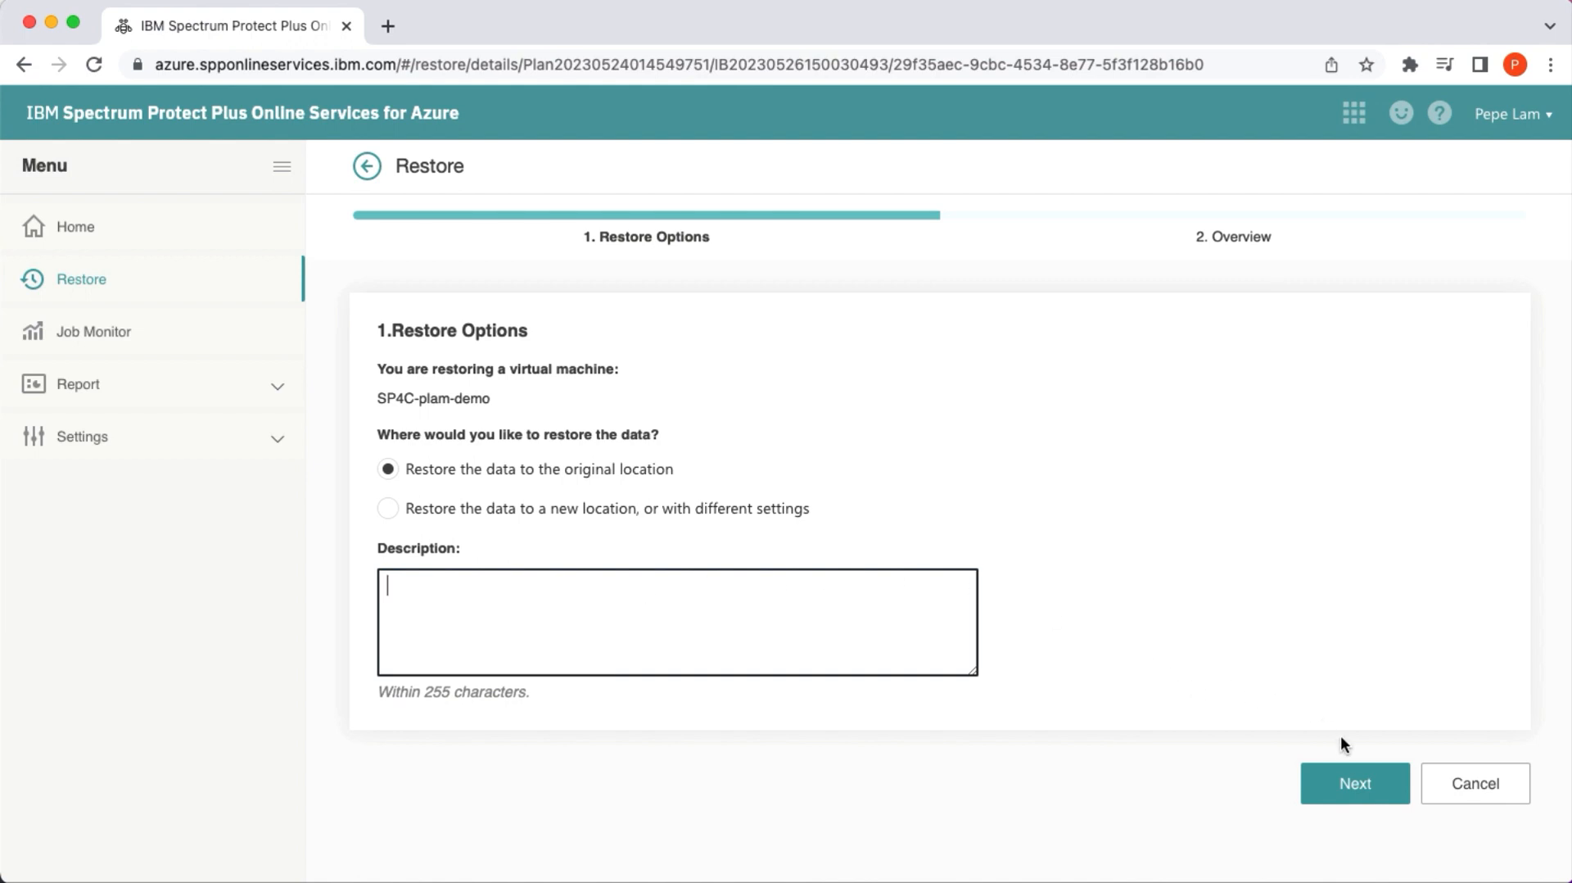
{"action": "left_click", "coordinate": [1348, 780]}
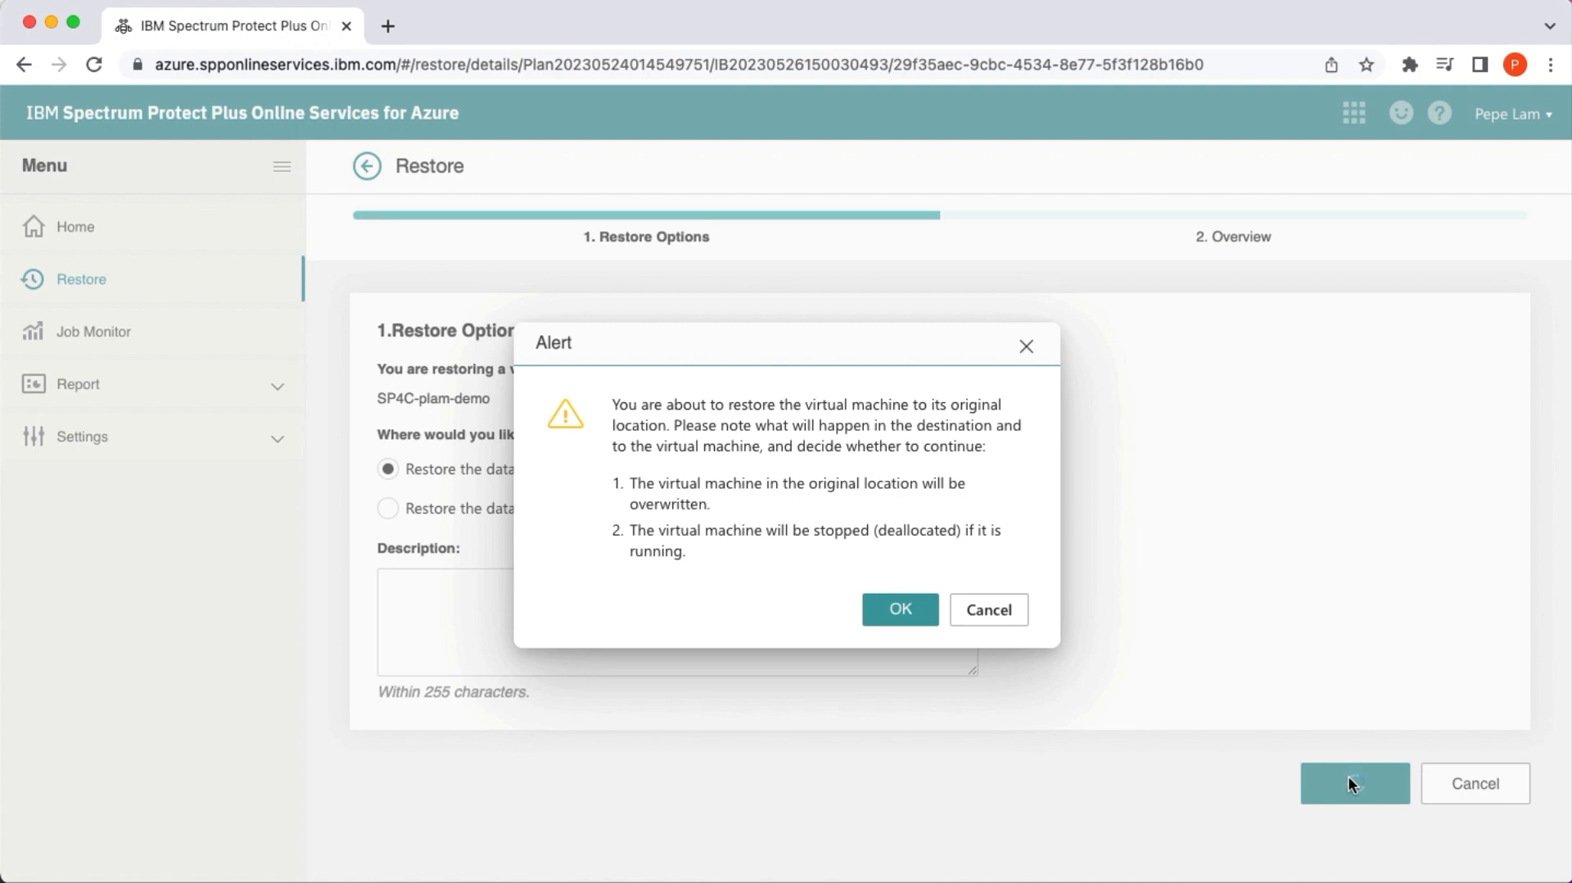
{"action": "left_click", "coordinate": [902, 610]}
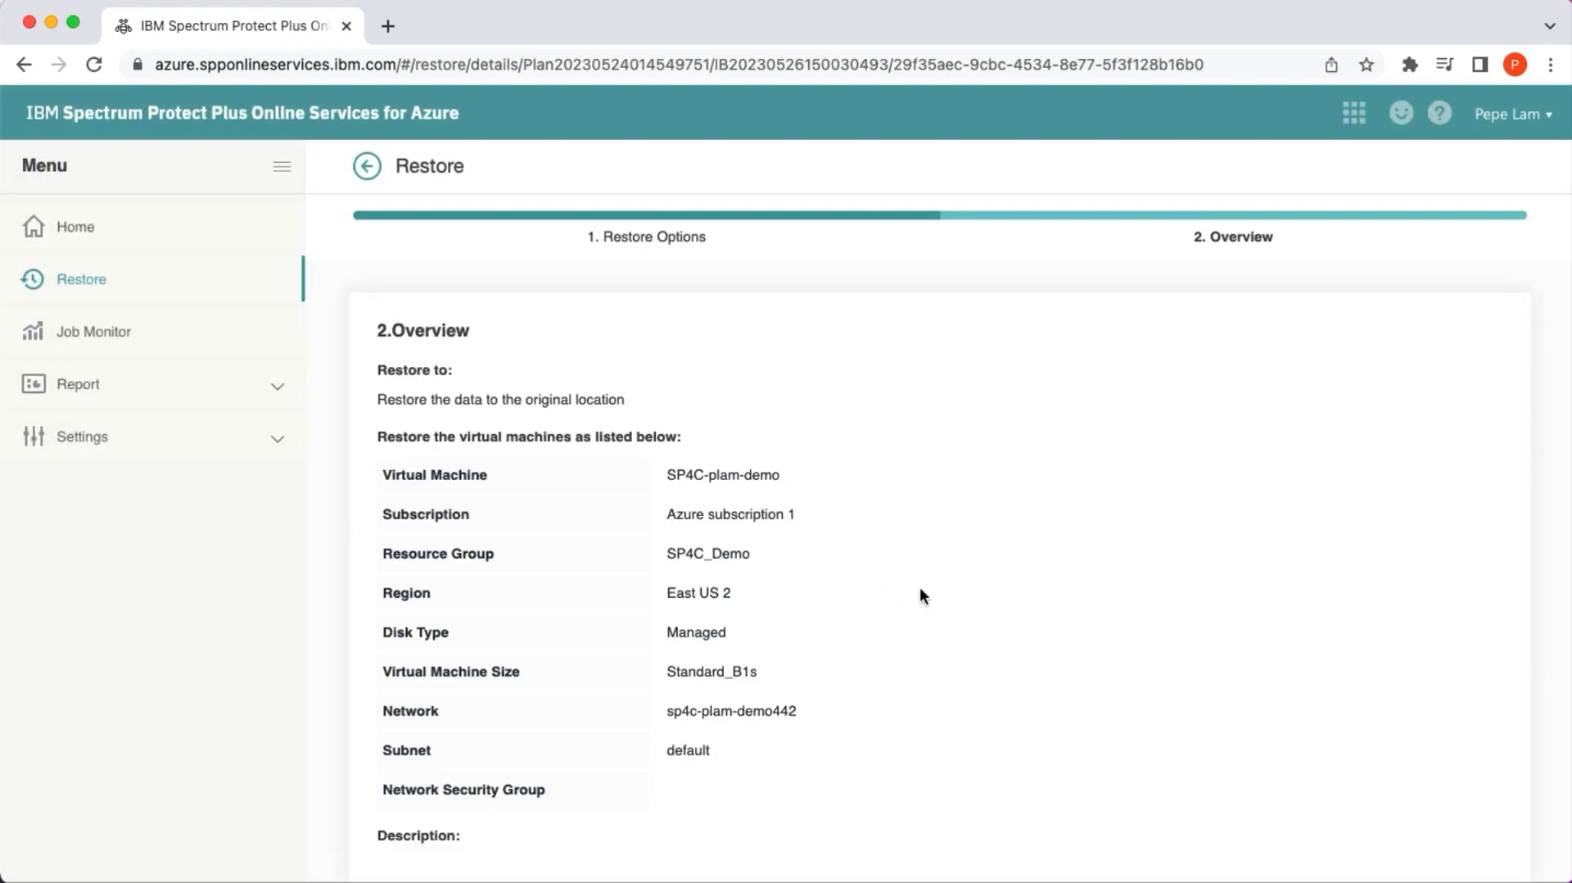
{"action": "scroll", "coordinate": [920, 590], "scroll_direction": "down", "scroll_amount": 2}
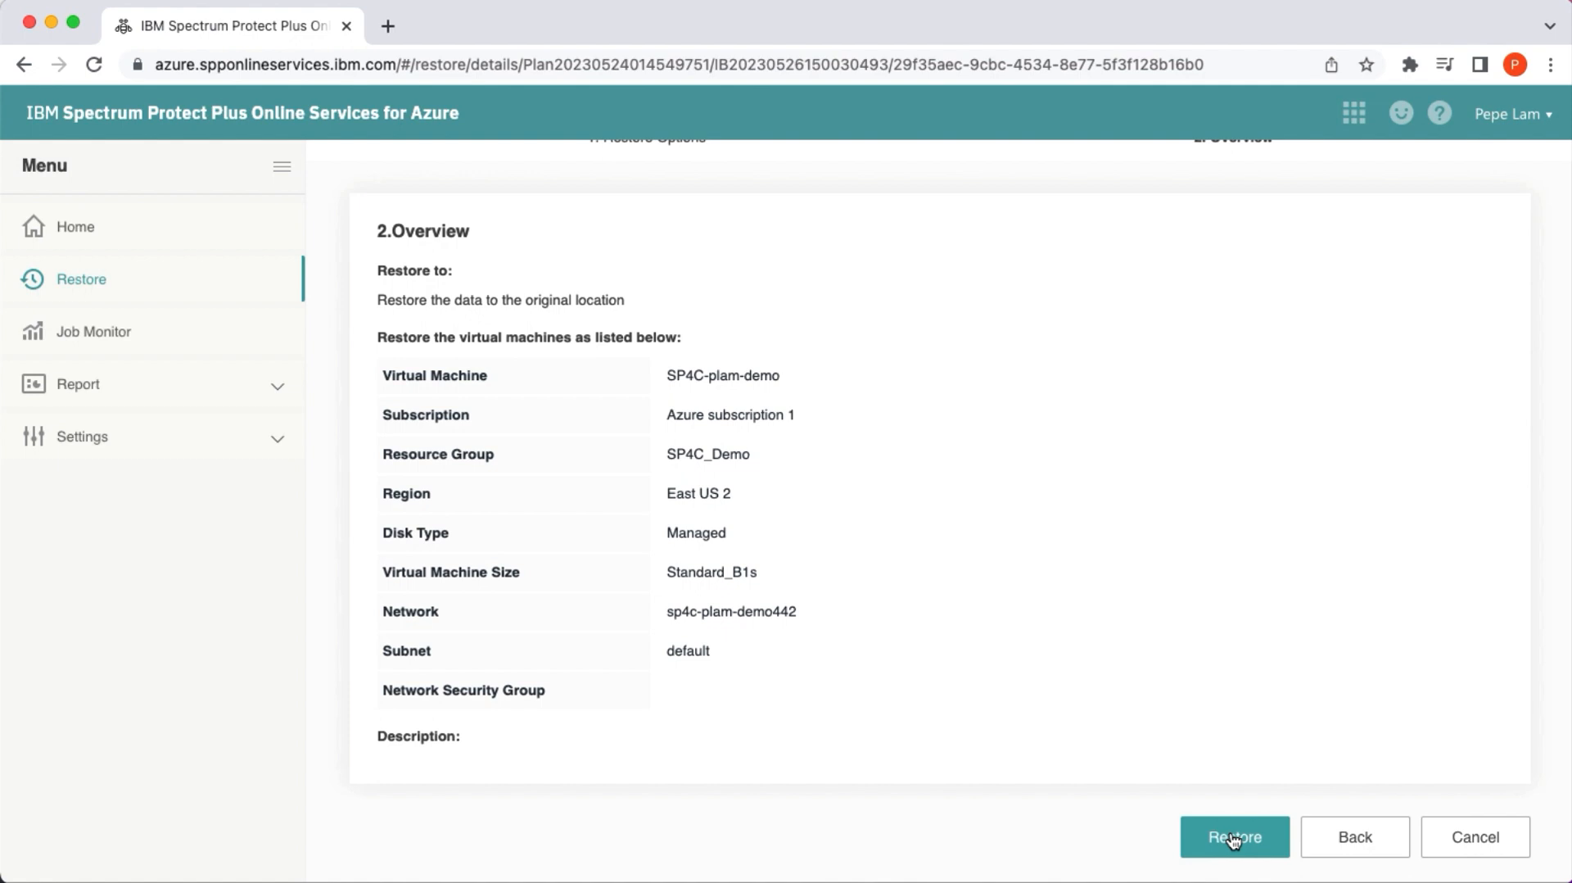
{"action": "left_click", "coordinate": [1359, 839]}
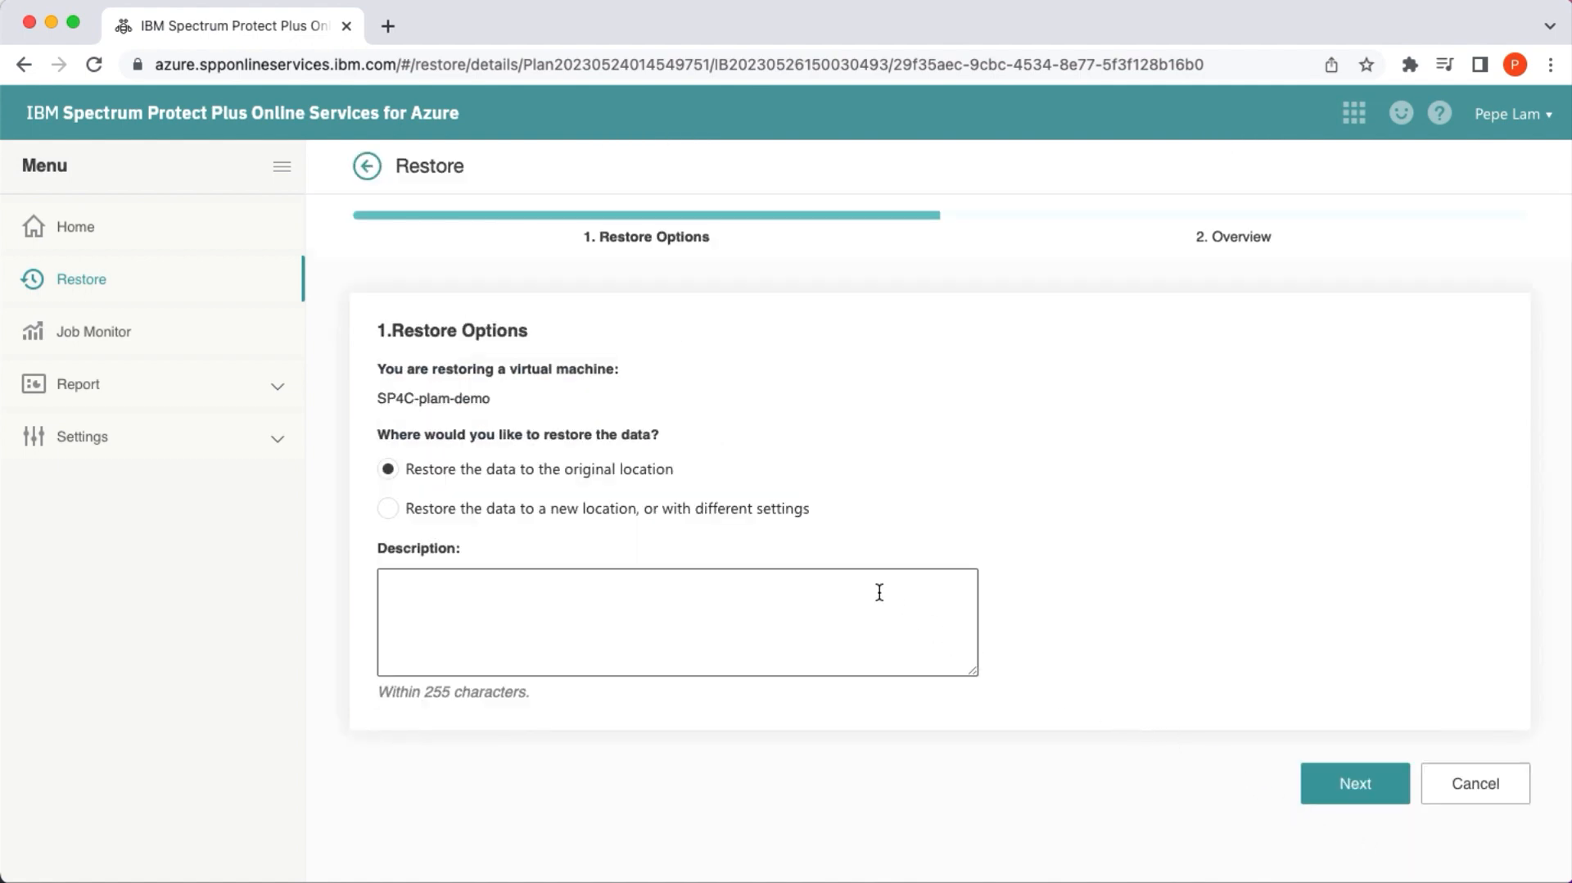
Choose to restore the data to a new location or with different settings, keeping Azure subscription 1 as the destination subscription.
{"action": "left_click", "coordinate": [739, 511]}
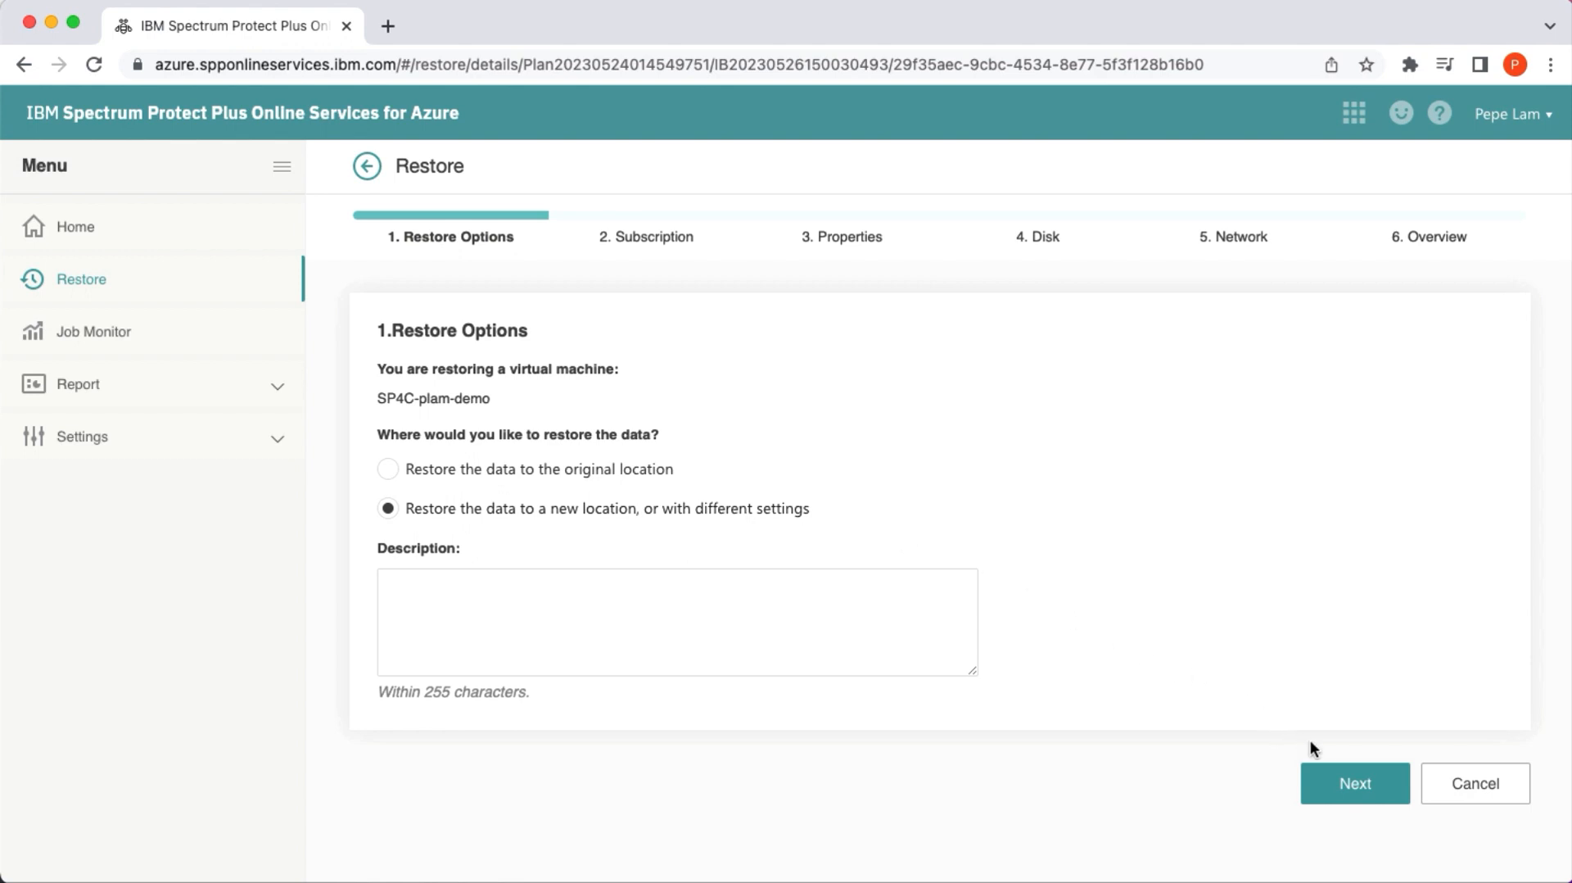
{"action": "left_click", "coordinate": [1356, 784]}
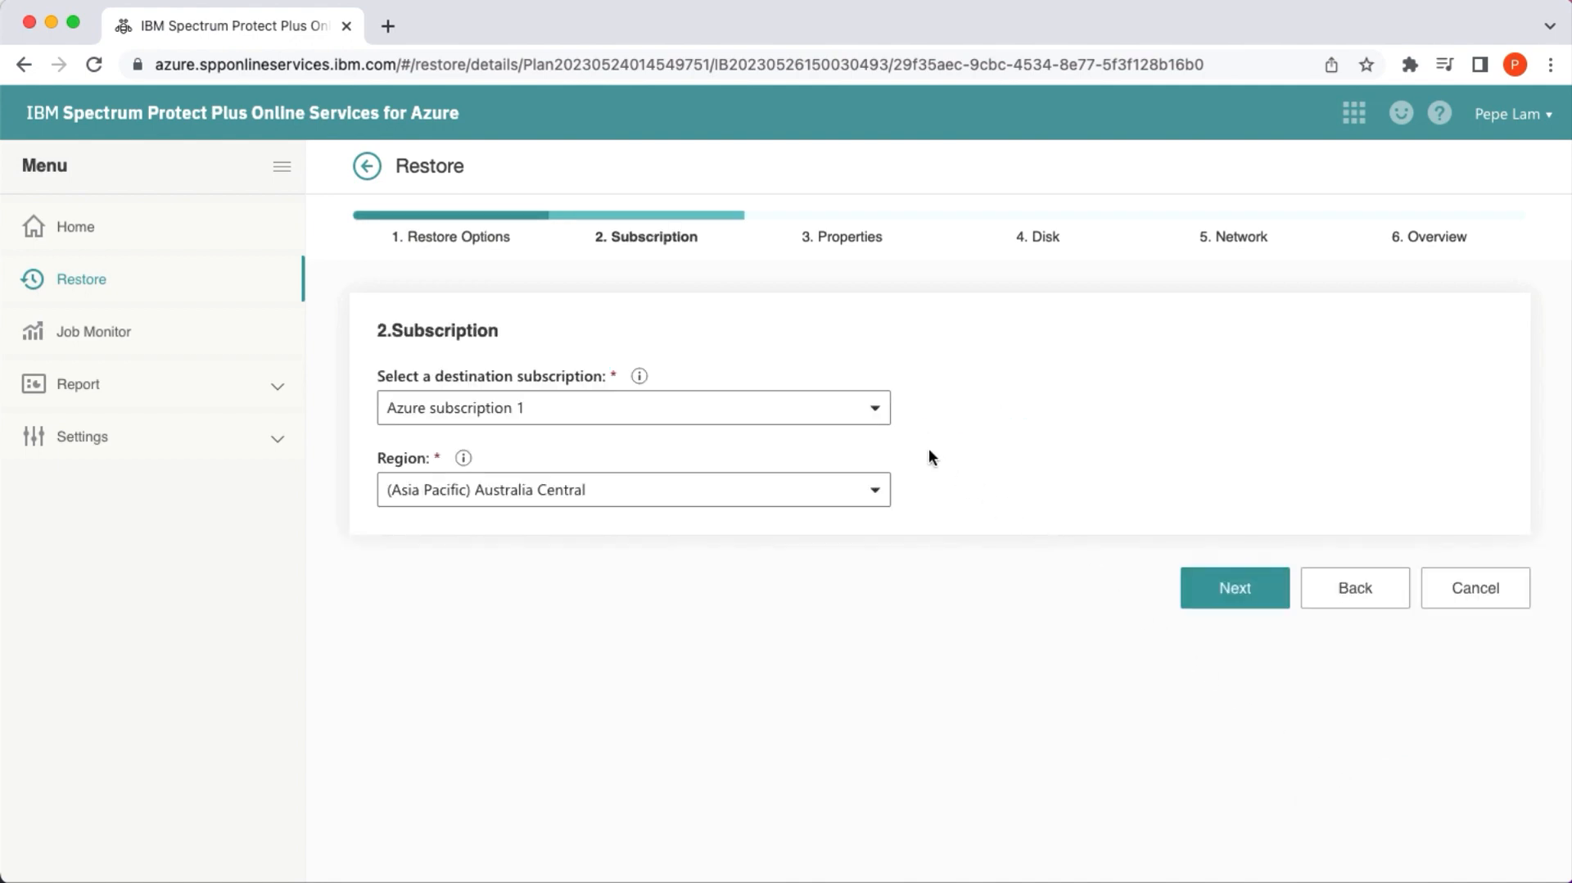
{"action": "left_click", "coordinate": [881, 415]}
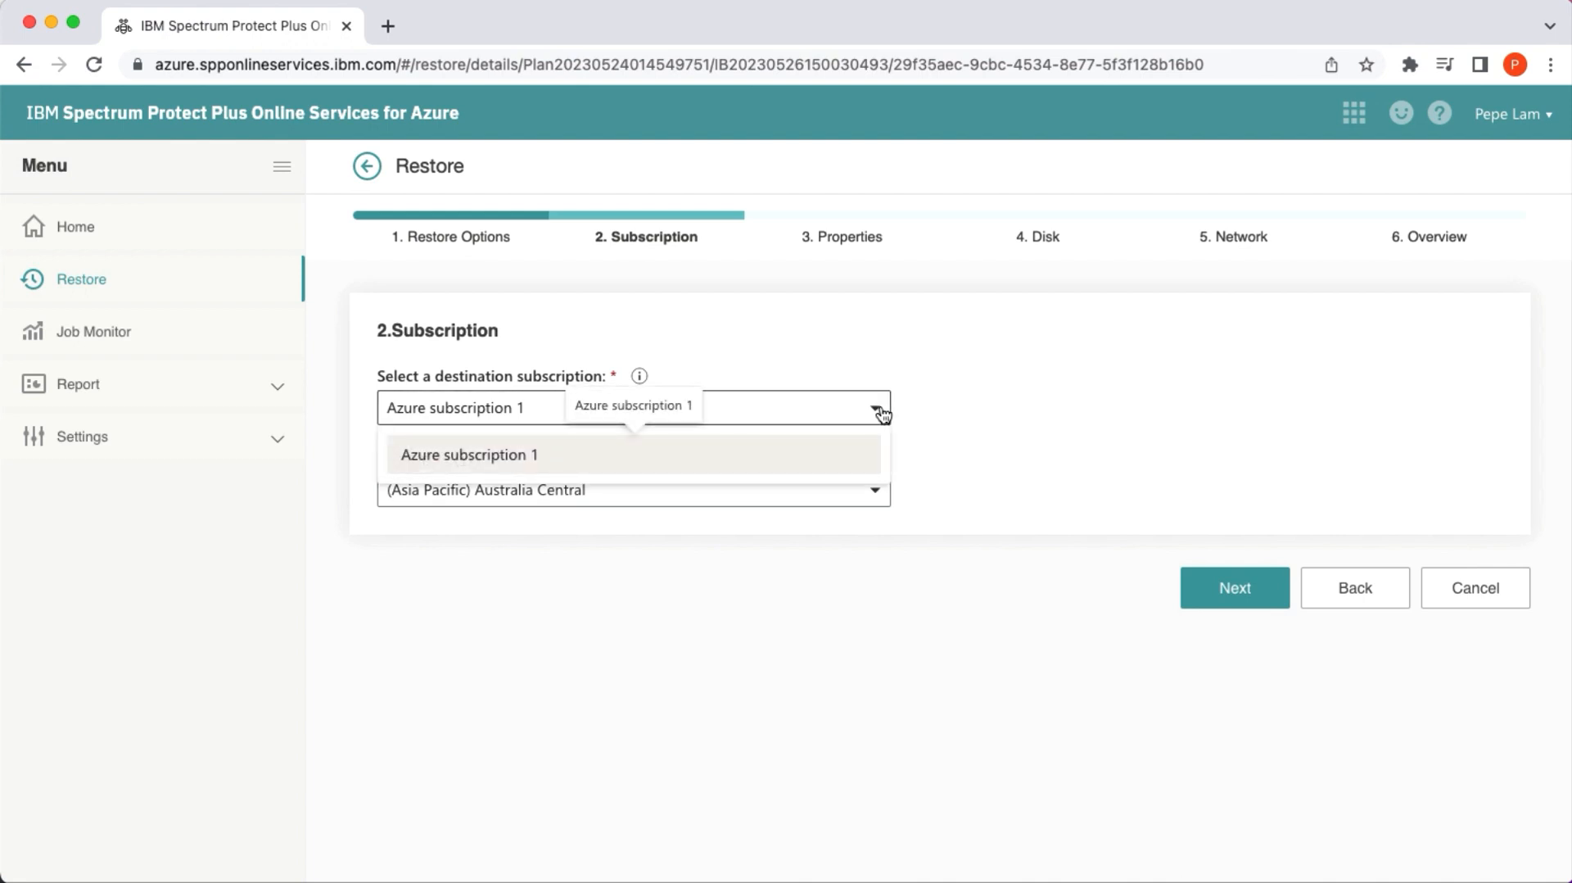
{"action": "left_click", "coordinate": [930, 396]}
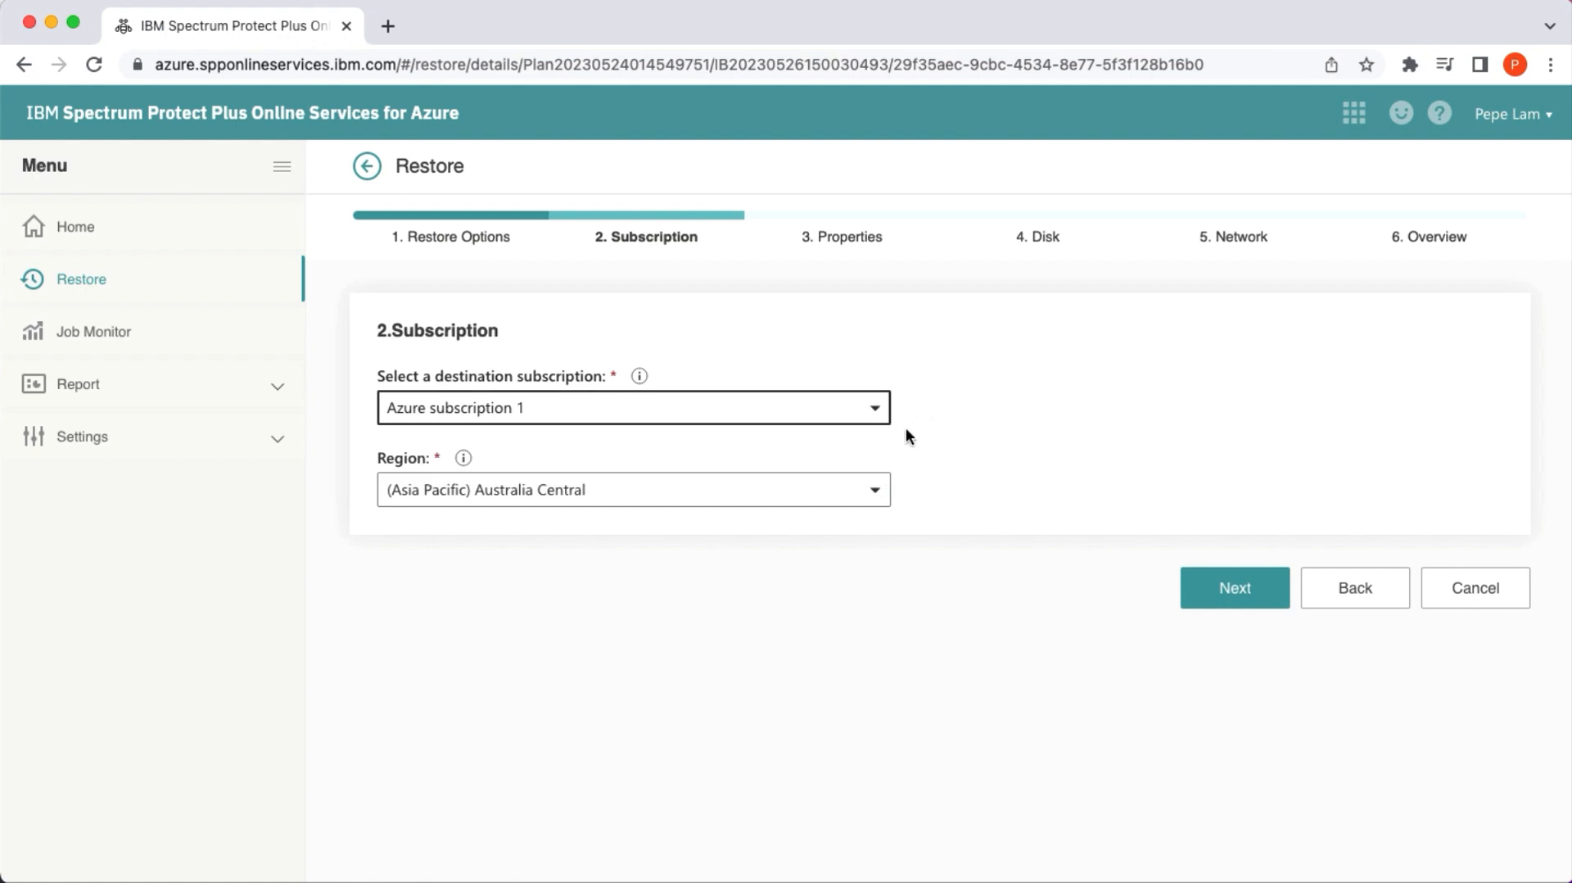
Set the destination region to (US) East US 2 and continue to the virtual machine properties.
{"action": "left_click", "coordinate": [879, 494]}
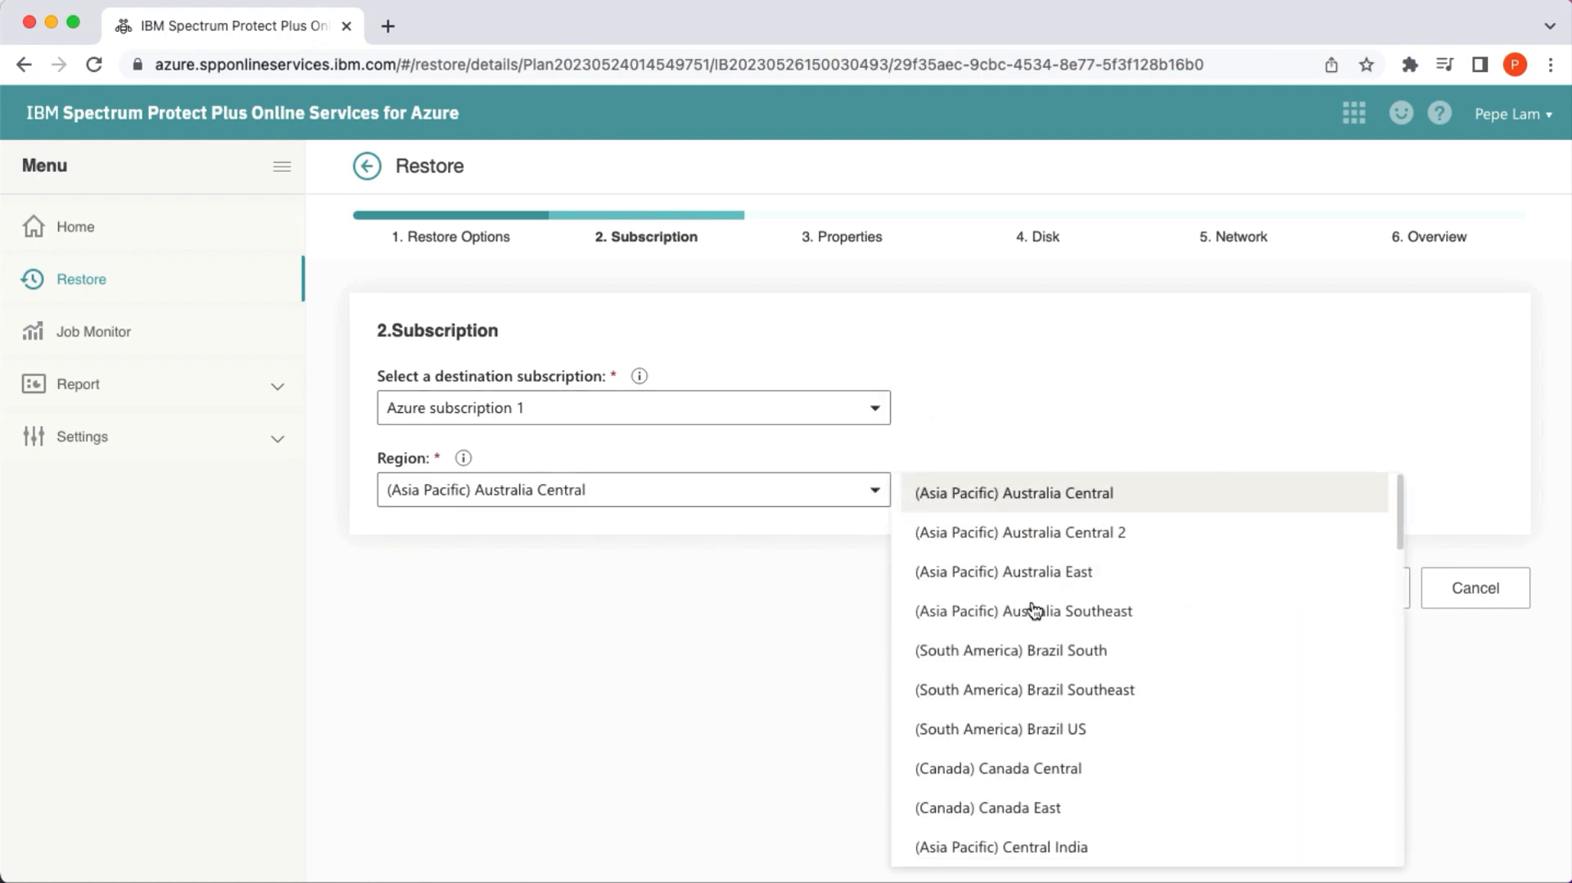
{"action": "scroll", "coordinate": [1032, 608], "scroll_direction": "down", "scroll_amount": 5}
{"action": "scroll", "coordinate": [1032, 609], "scroll_direction": "down", "scroll_amount": 2}
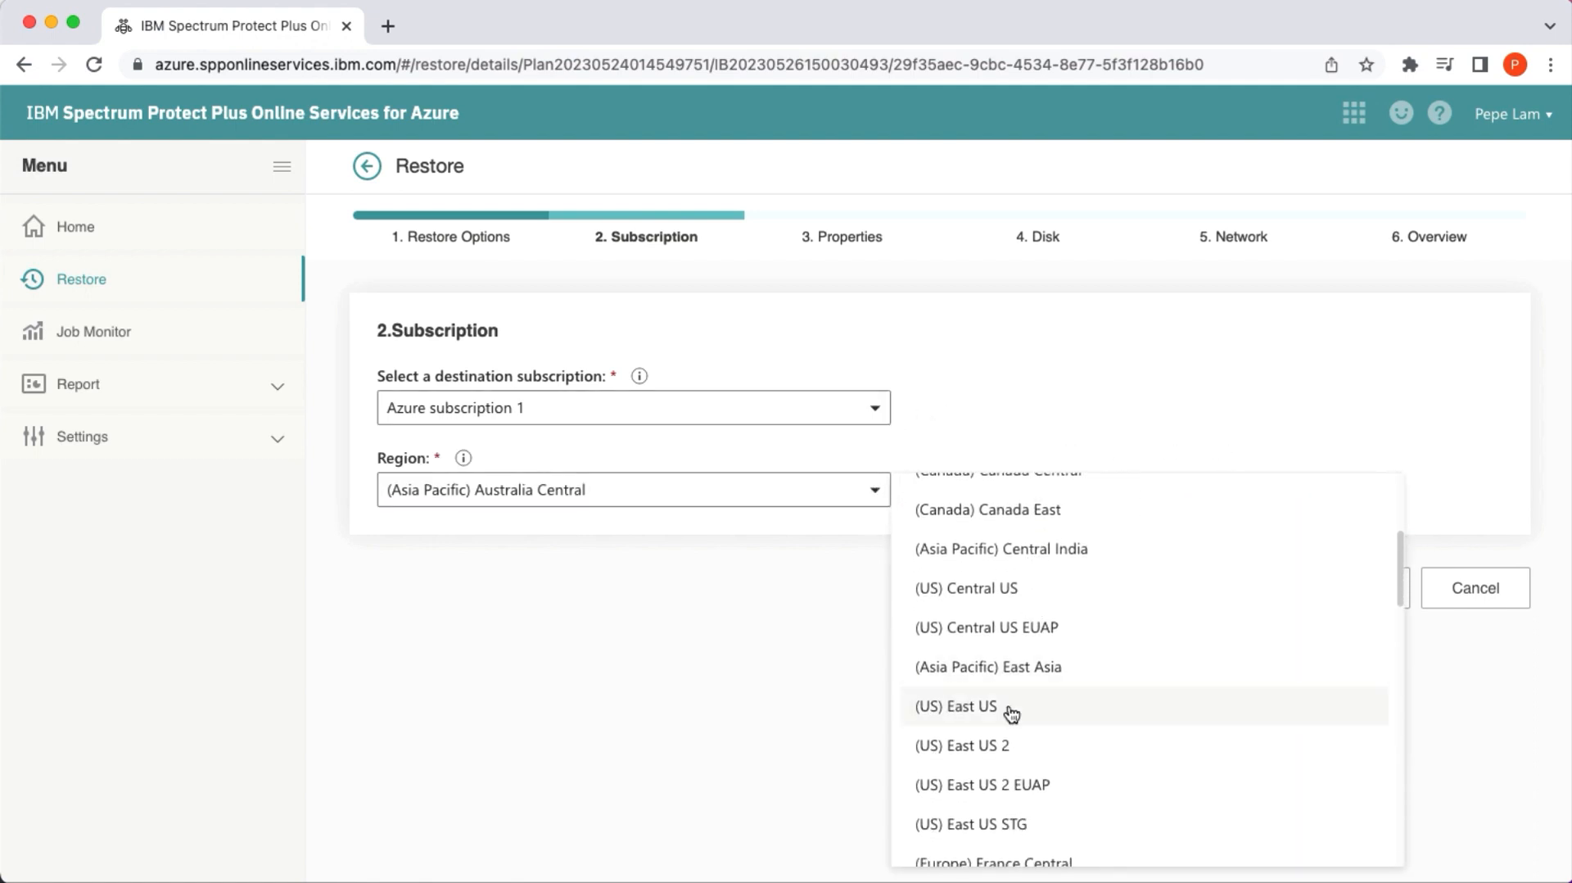
{"action": "left_click", "coordinate": [1009, 746]}
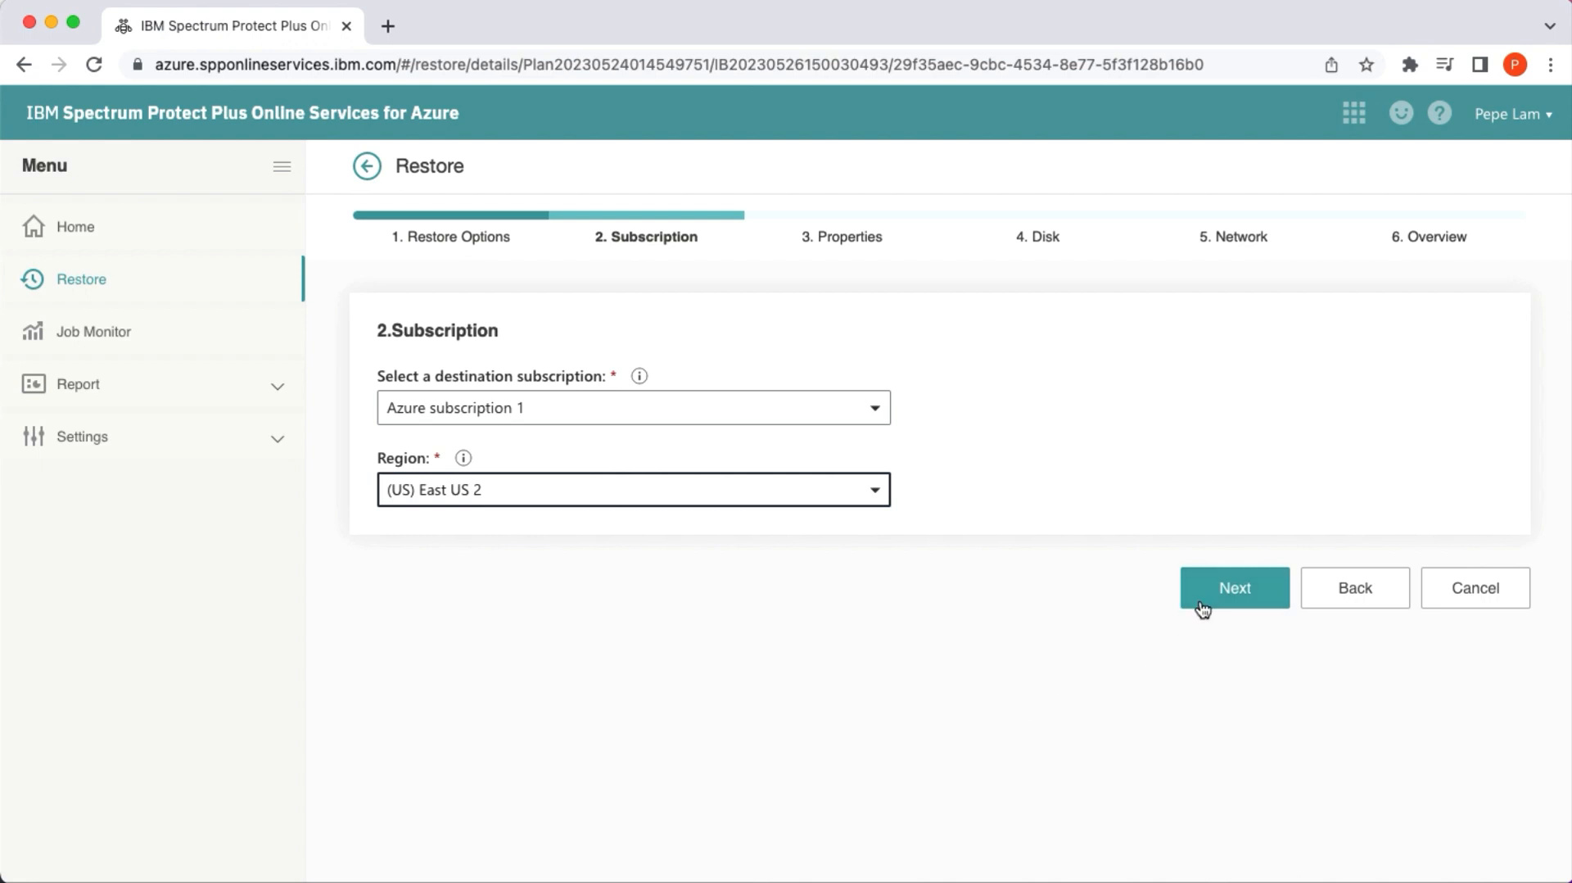
{"action": "left_click", "coordinate": [1232, 596]}
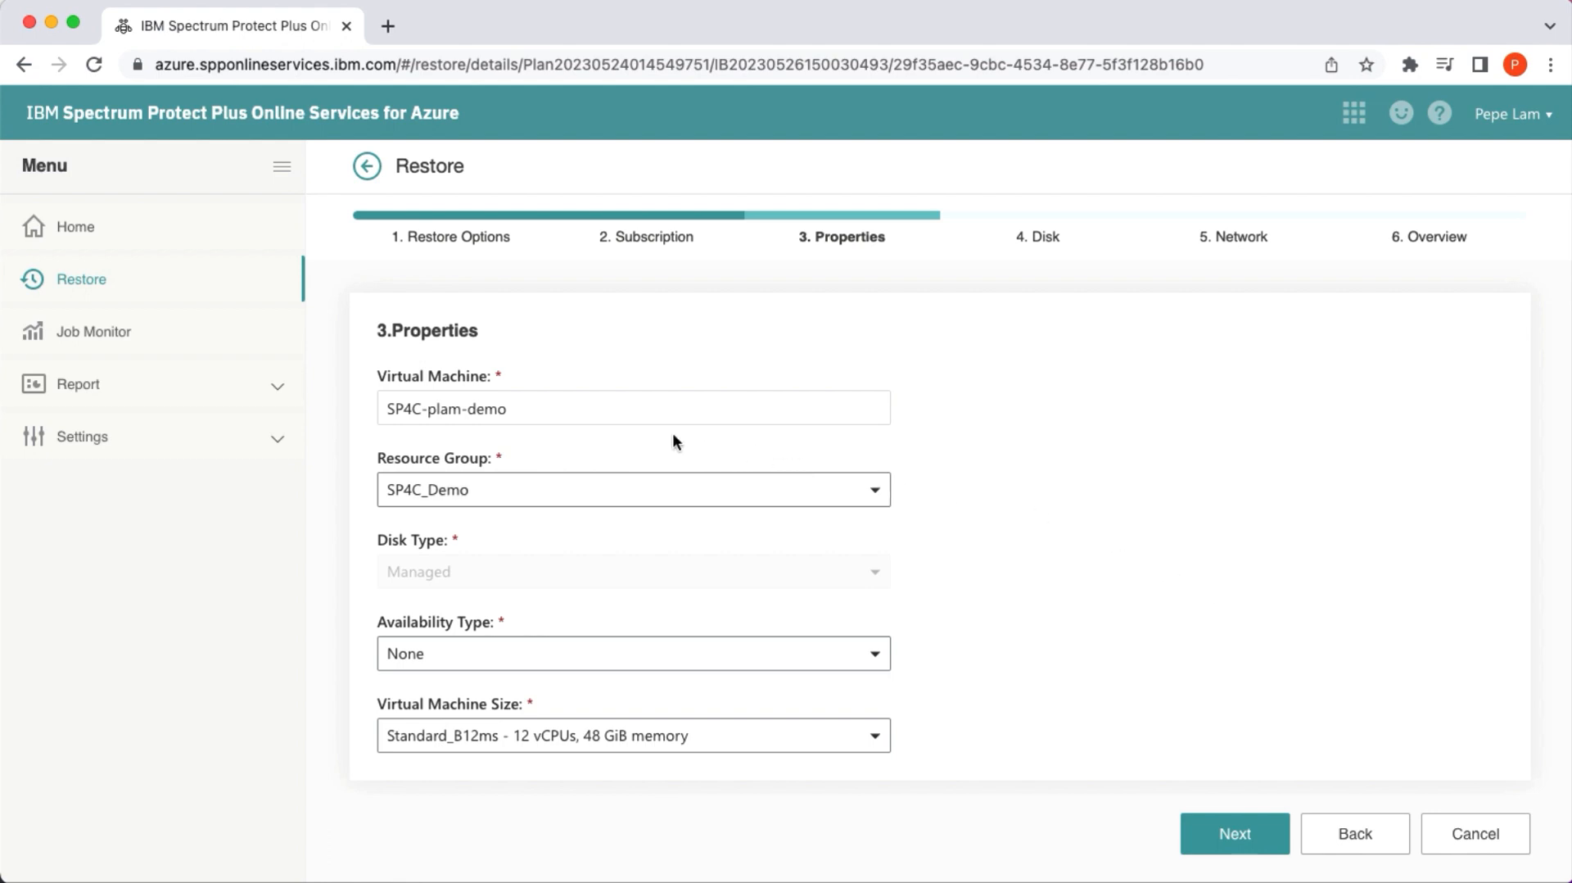
Rename the restored virtual machine as SP4C-plam-demo-clone and keep SP4C_Demo as its resource group.
{"action": "left_click", "coordinate": [637, 409]}
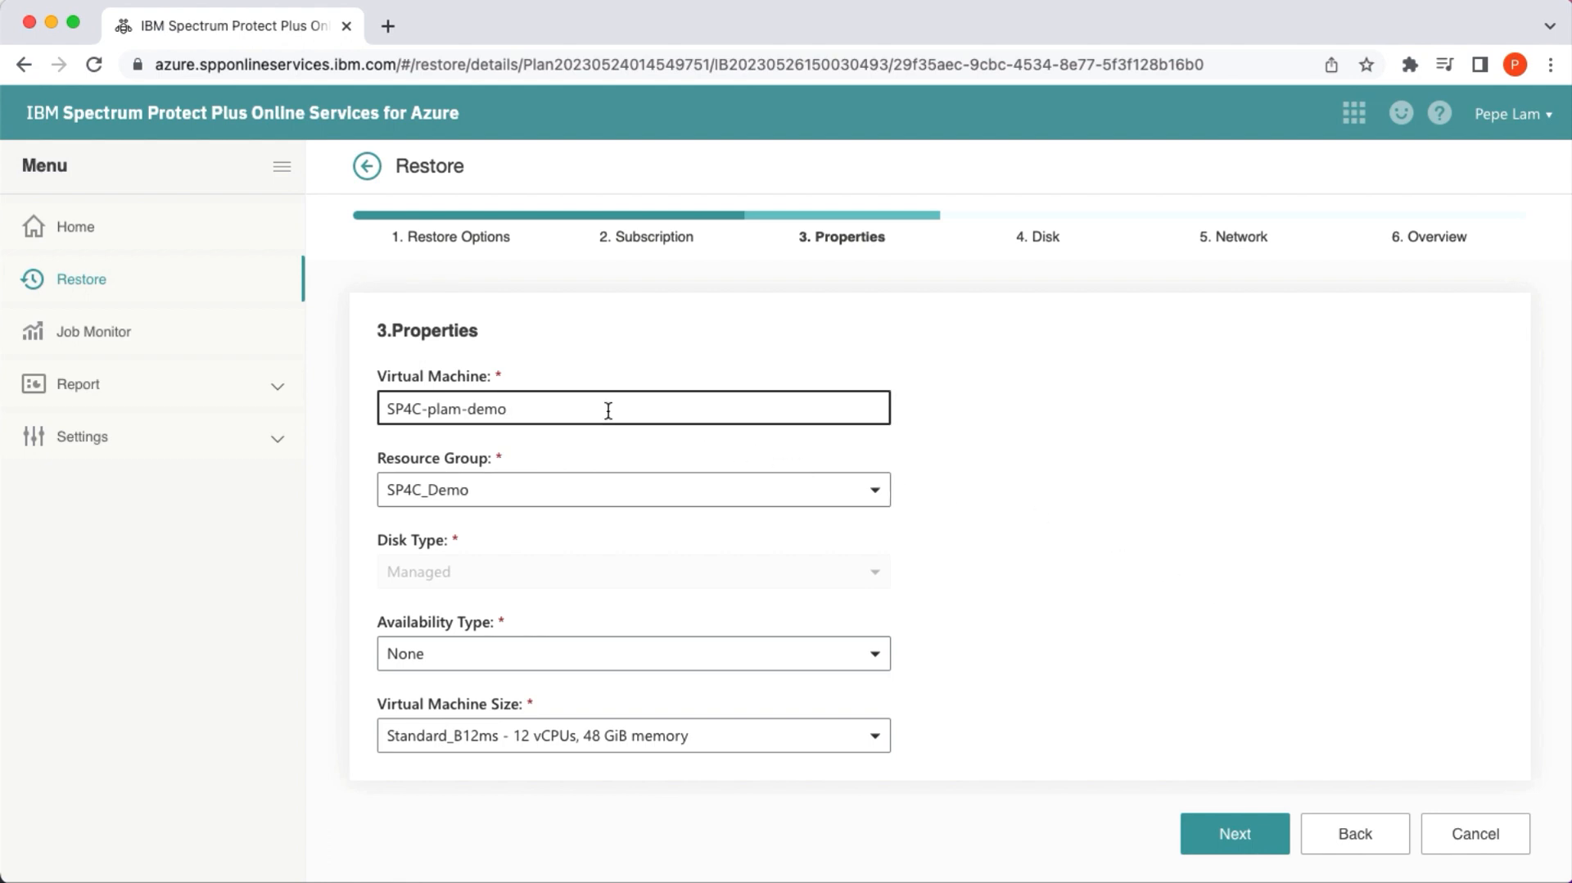
{"action": "type", "text": "-clone"}
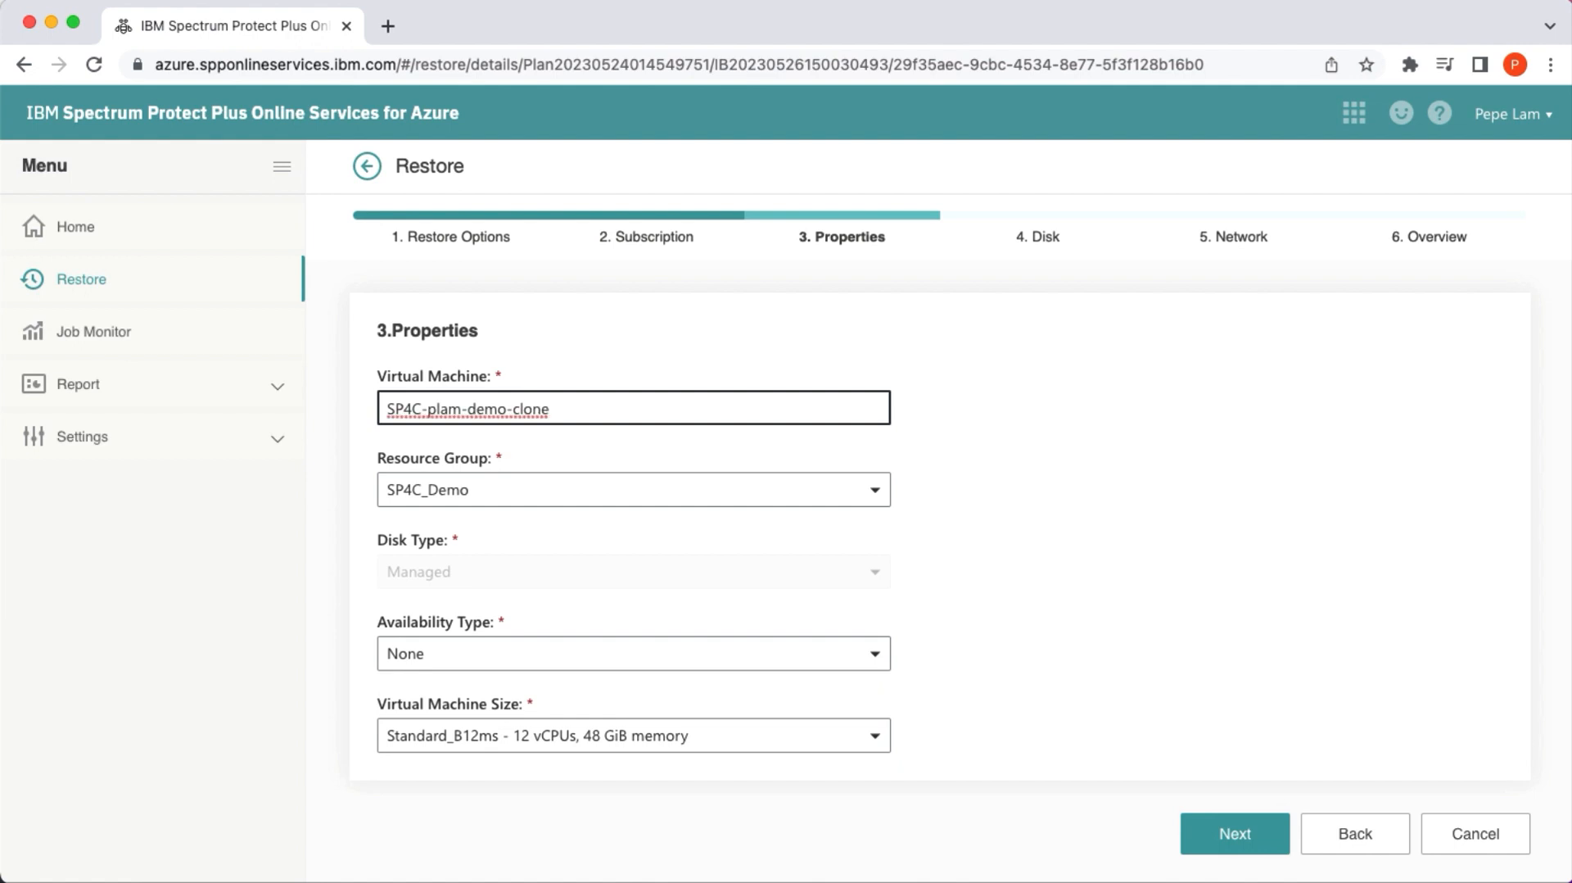
{"action": "left_click", "coordinate": [640, 488]}
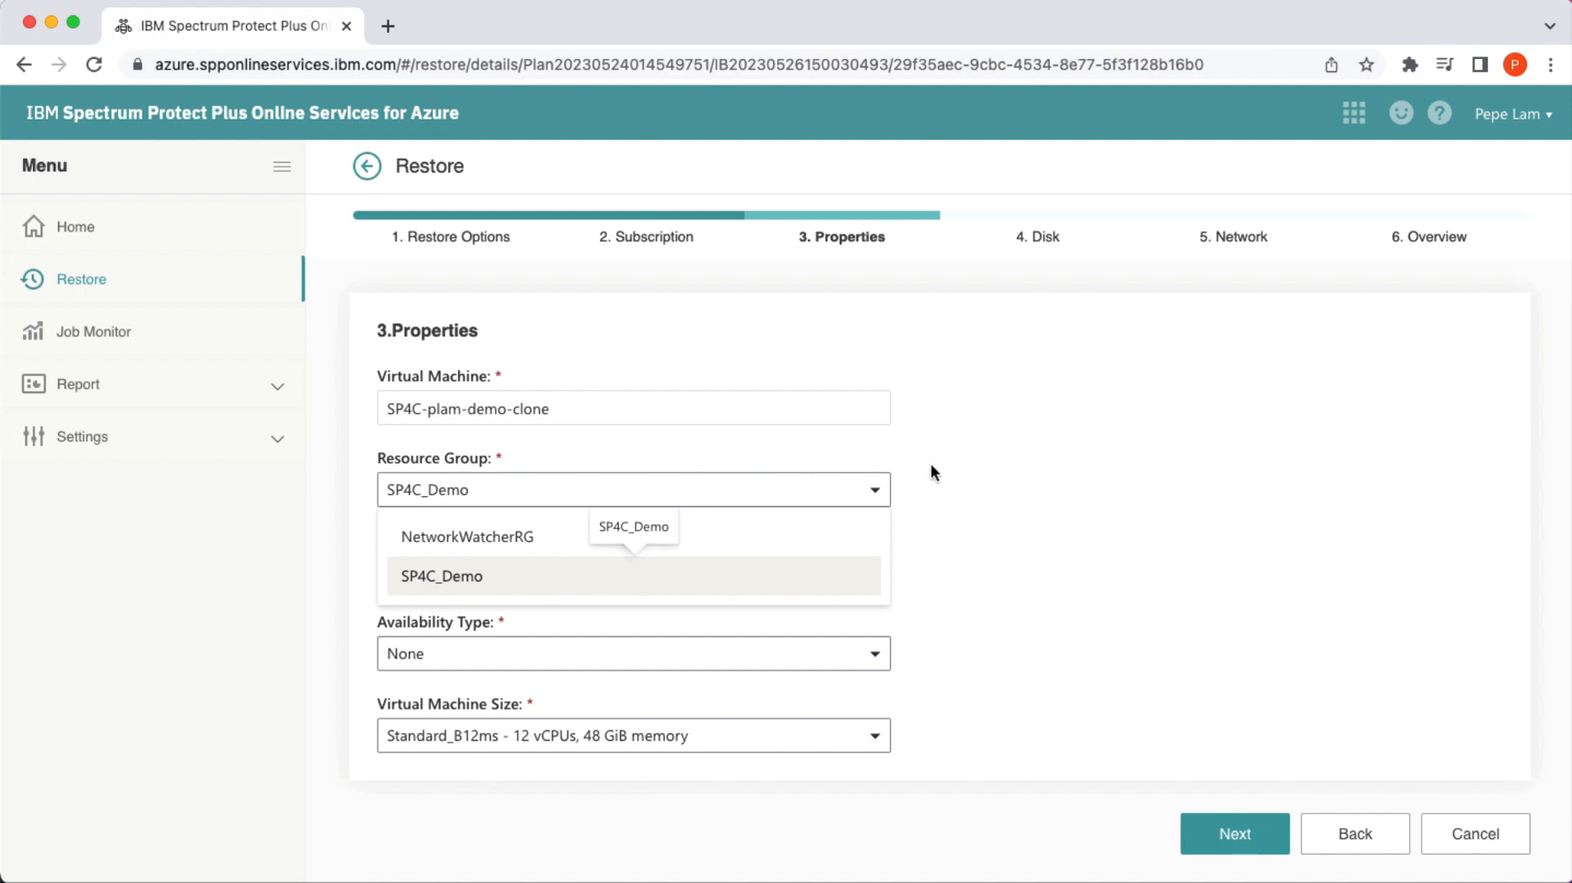
{"action": "left_click", "coordinate": [920, 489]}
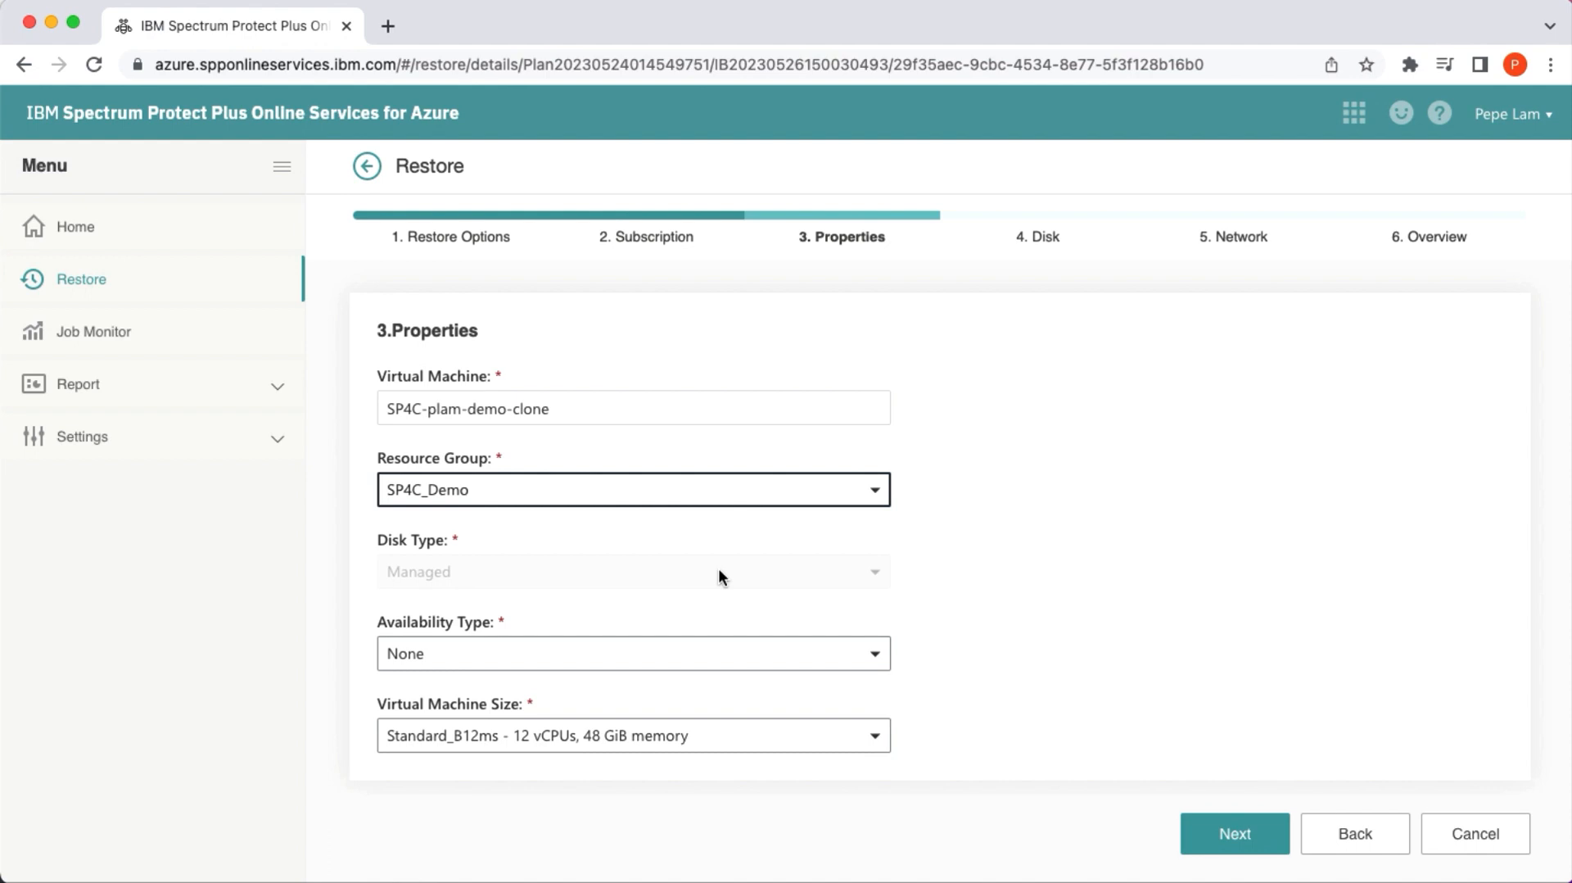
Set the availability type to Availability Zone and keep zone 1.
{"action": "left_click", "coordinate": [726, 653]}
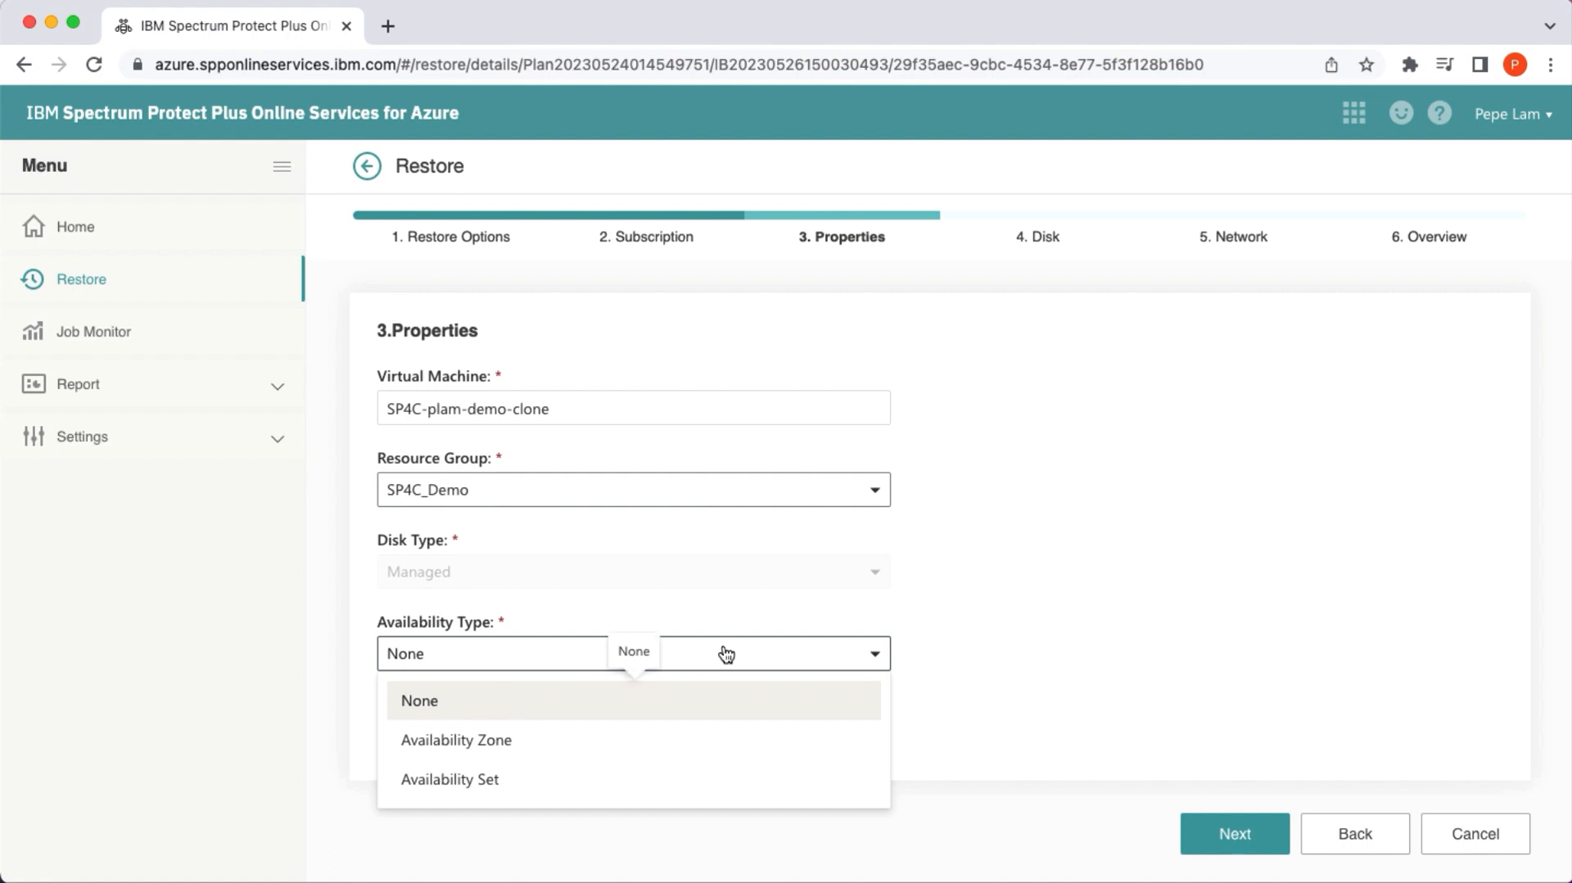
{"action": "left_click", "coordinate": [616, 742]}
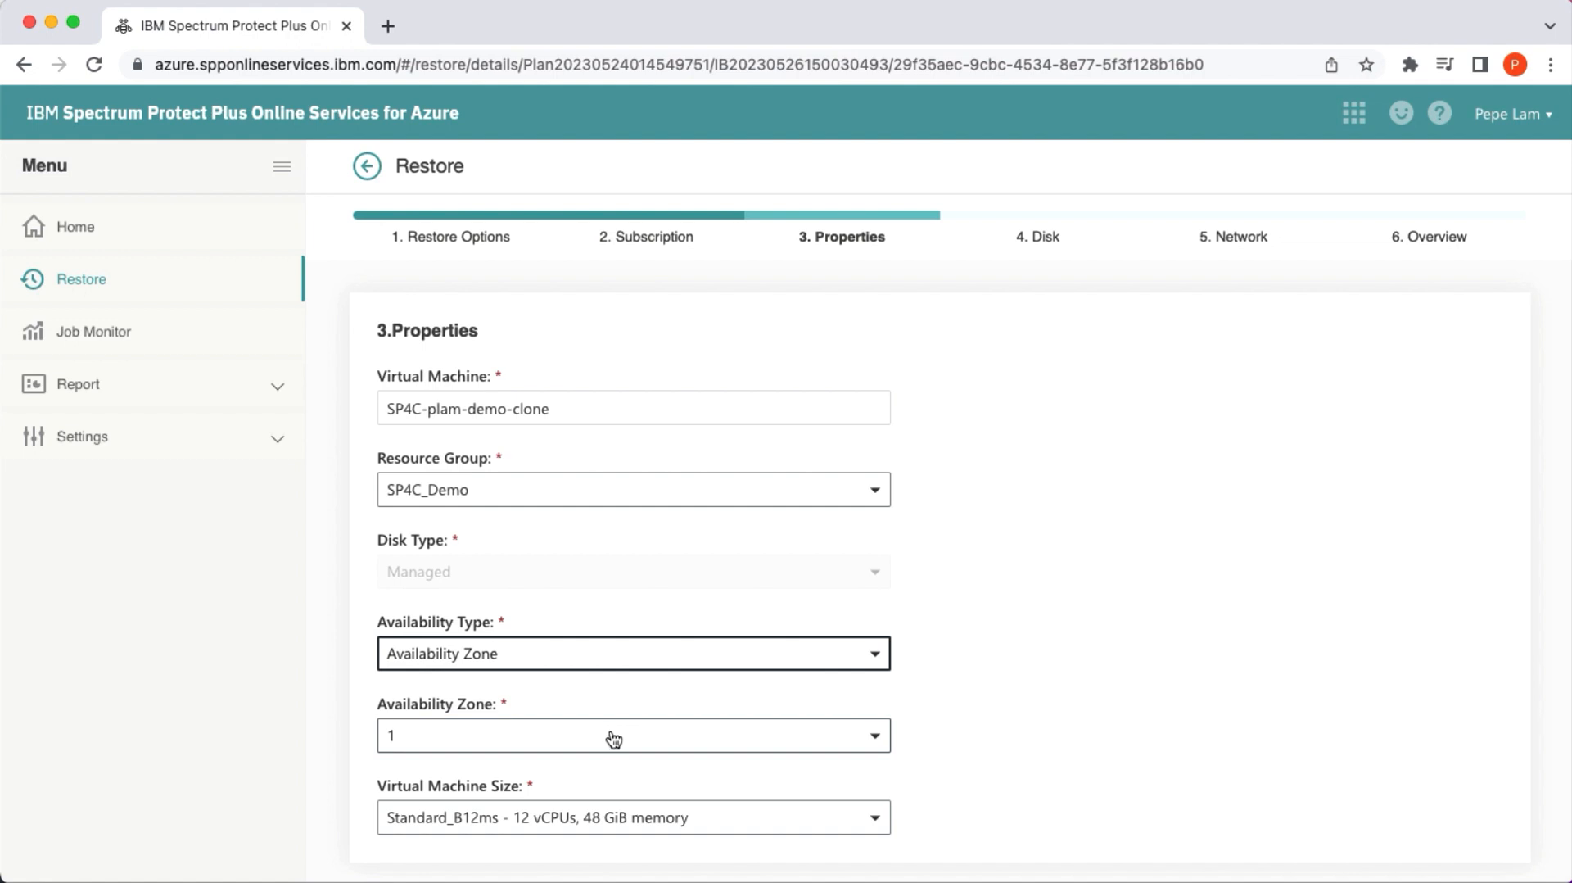
{"action": "left_click", "coordinate": [613, 737]}
{"action": "left_click", "coordinate": [610, 743]}
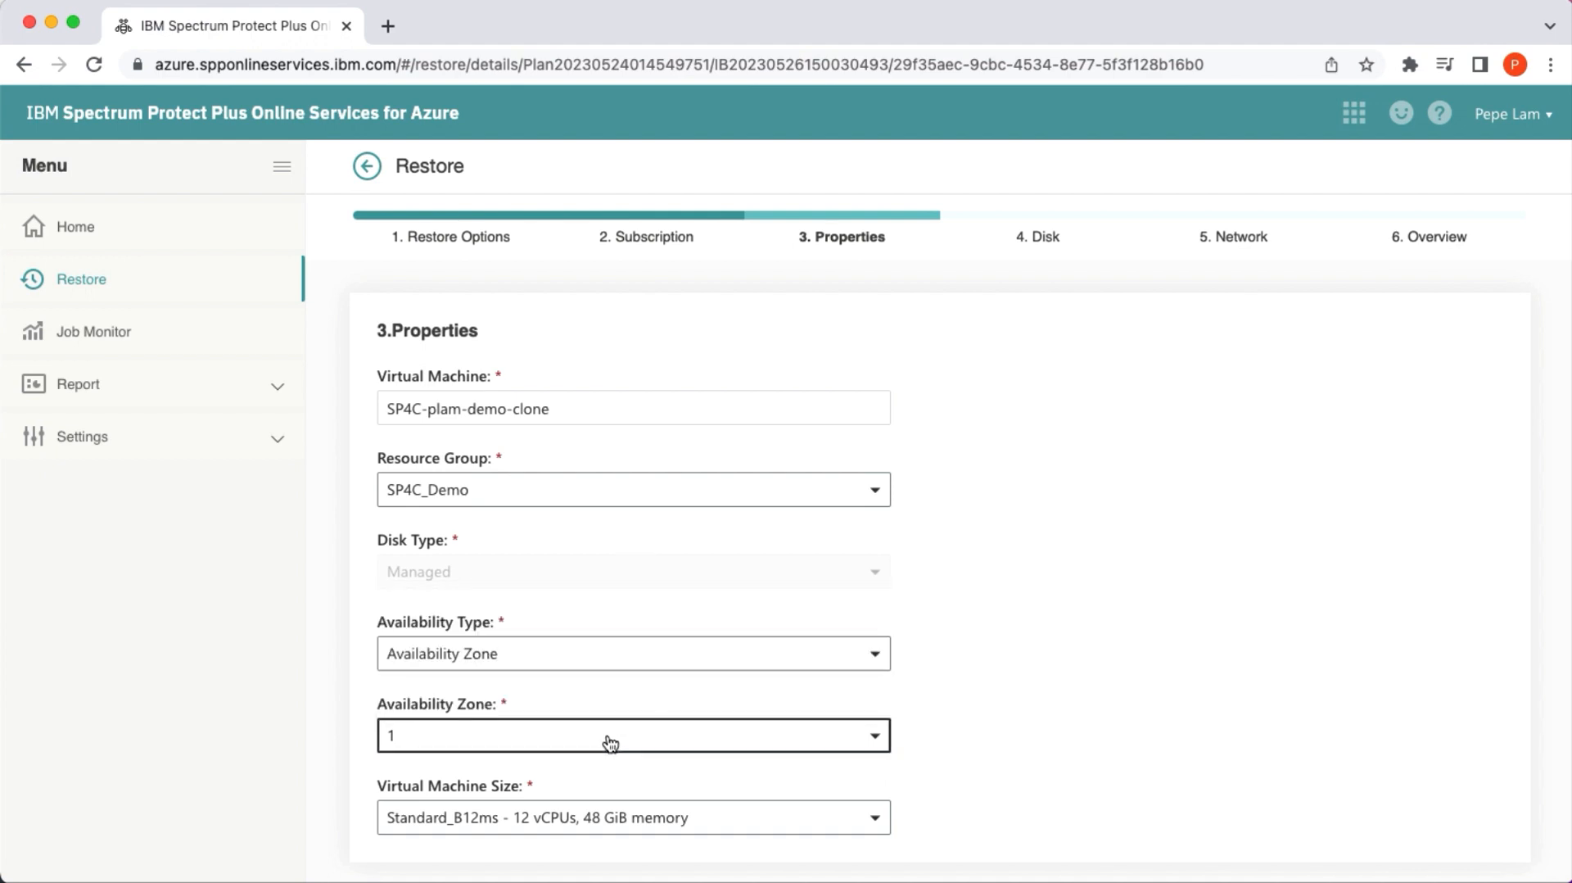
Try Availability Set as the availability type, check its available sets, and switch back to Availability Zone.
{"action": "left_click", "coordinate": [600, 662]}
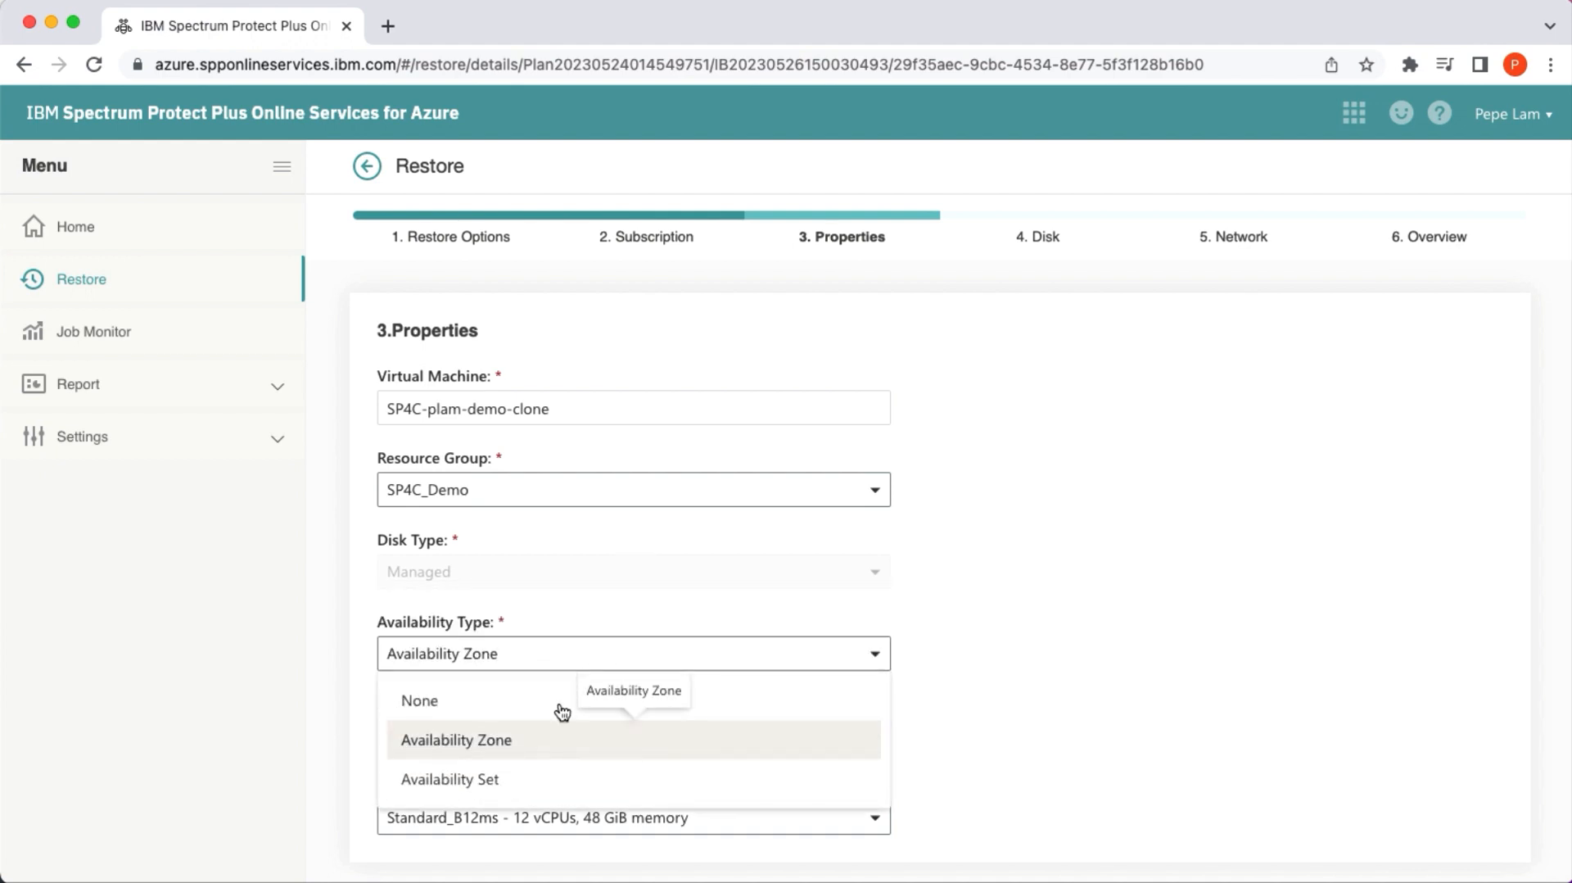
{"action": "left_click", "coordinate": [526, 778]}
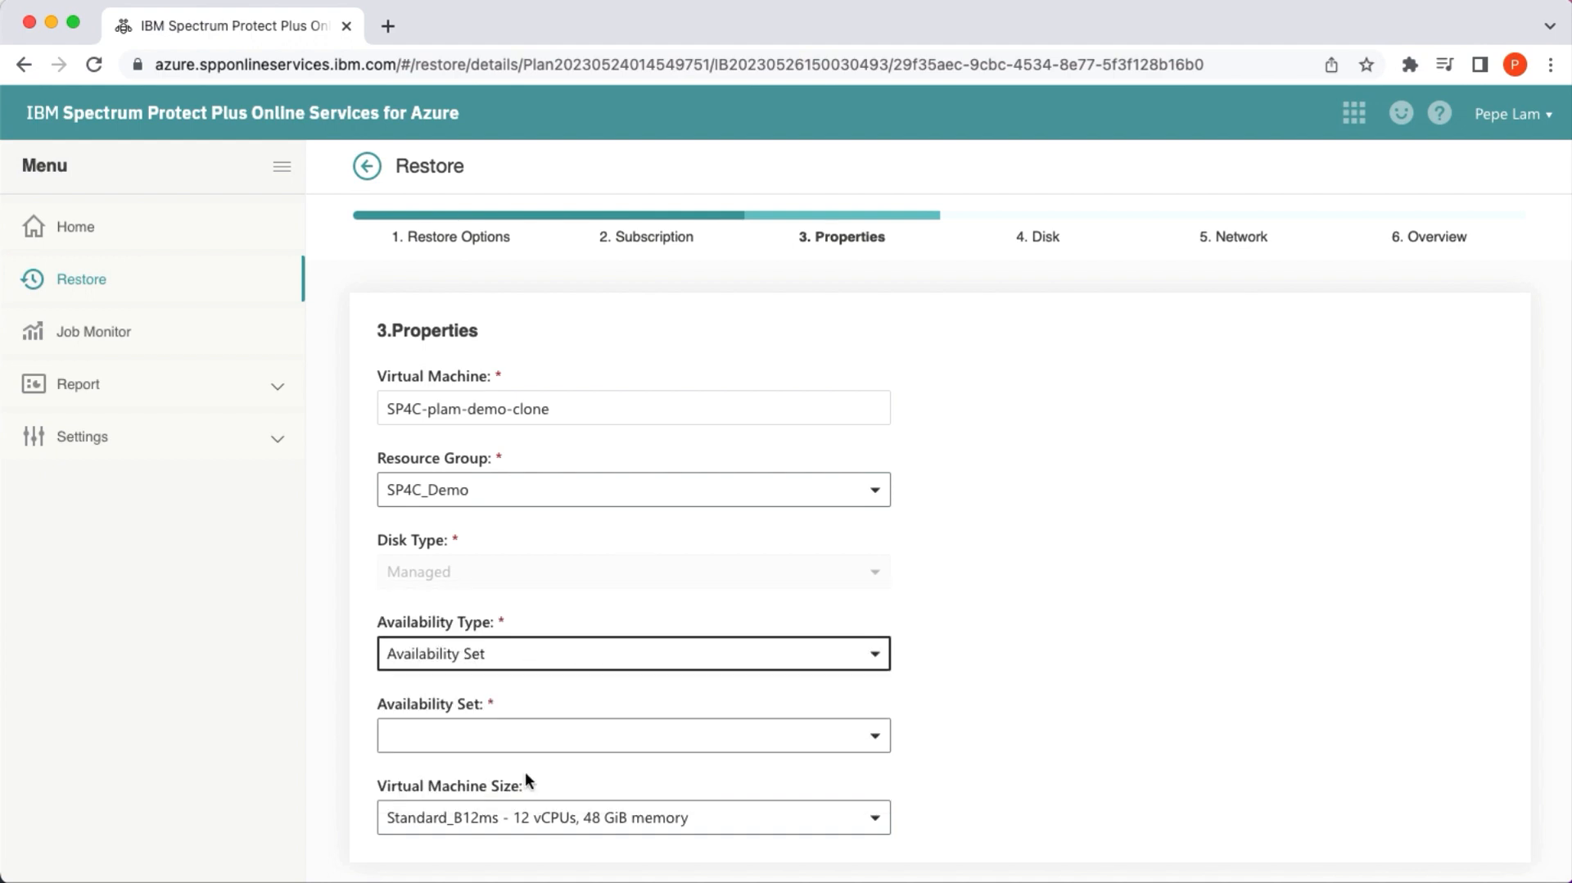
{"action": "left_click", "coordinate": [557, 741]}
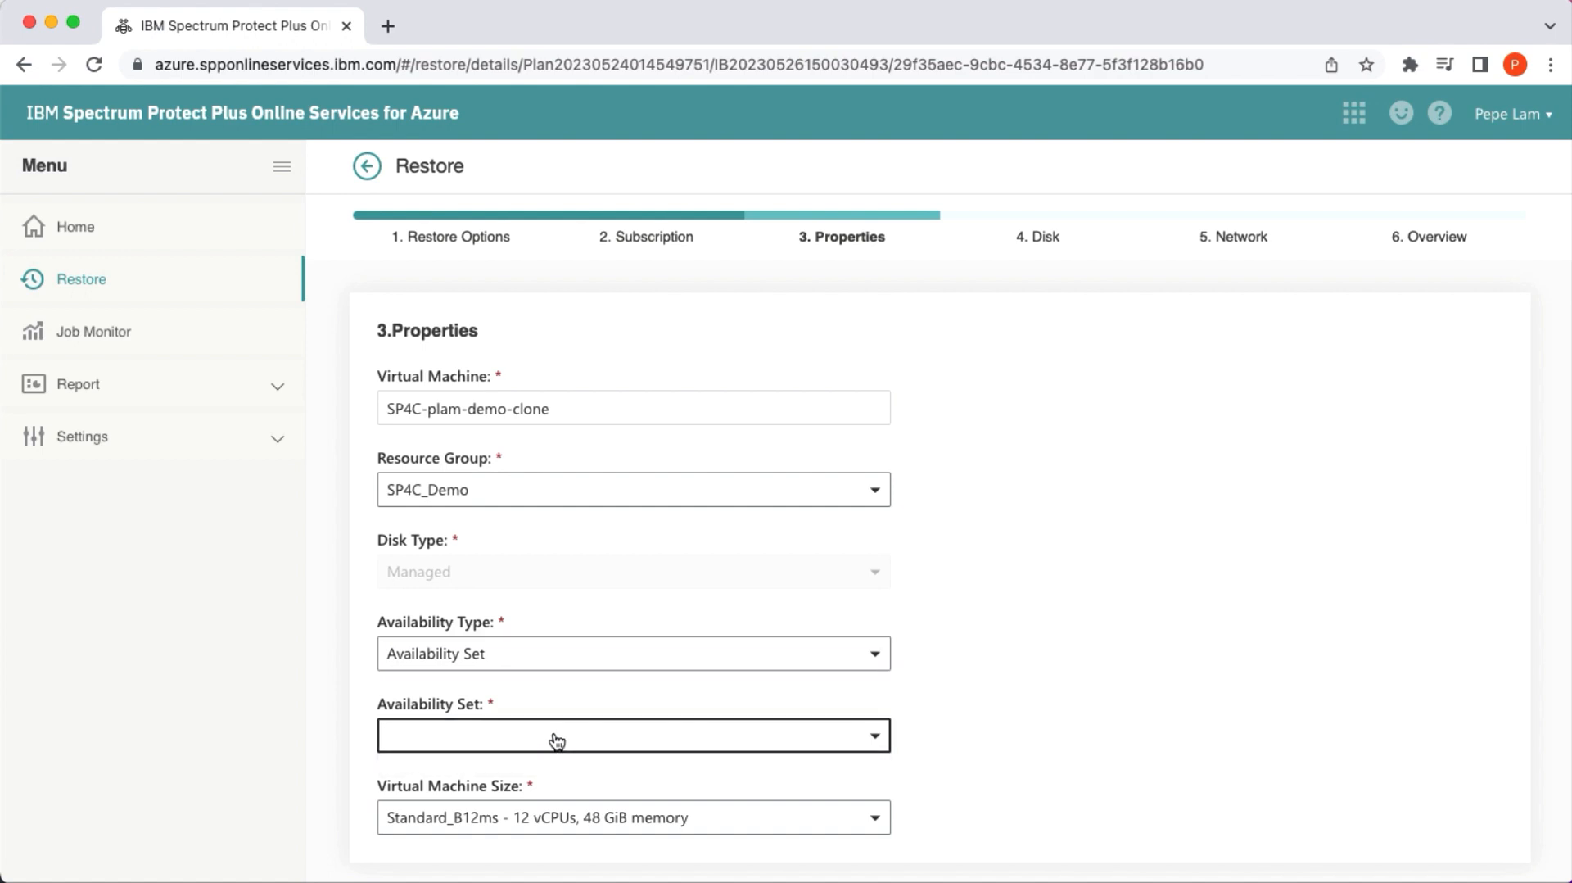
{"action": "left_click", "coordinate": [555, 663]}
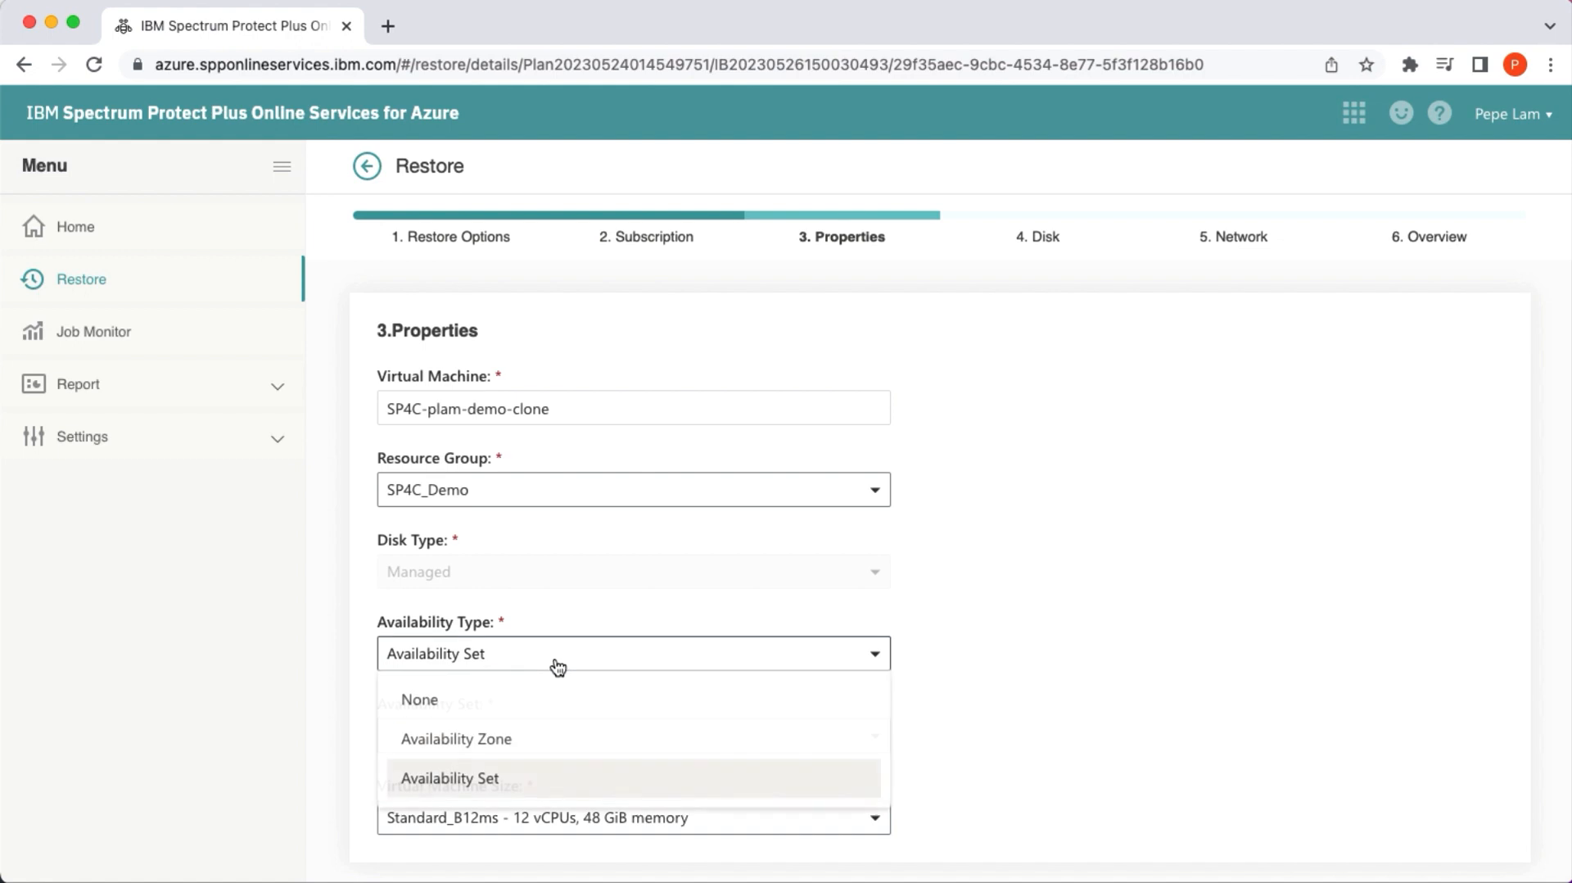
{"action": "left_click", "coordinate": [519, 742]}
Set the virtual machine size to Standard_D8ds_v4 - 8 vCPUs, 32 GiB memory and continue to the disk settings.
{"action": "scroll", "coordinate": [830, 697], "scroll_direction": "down", "scroll_amount": 2}
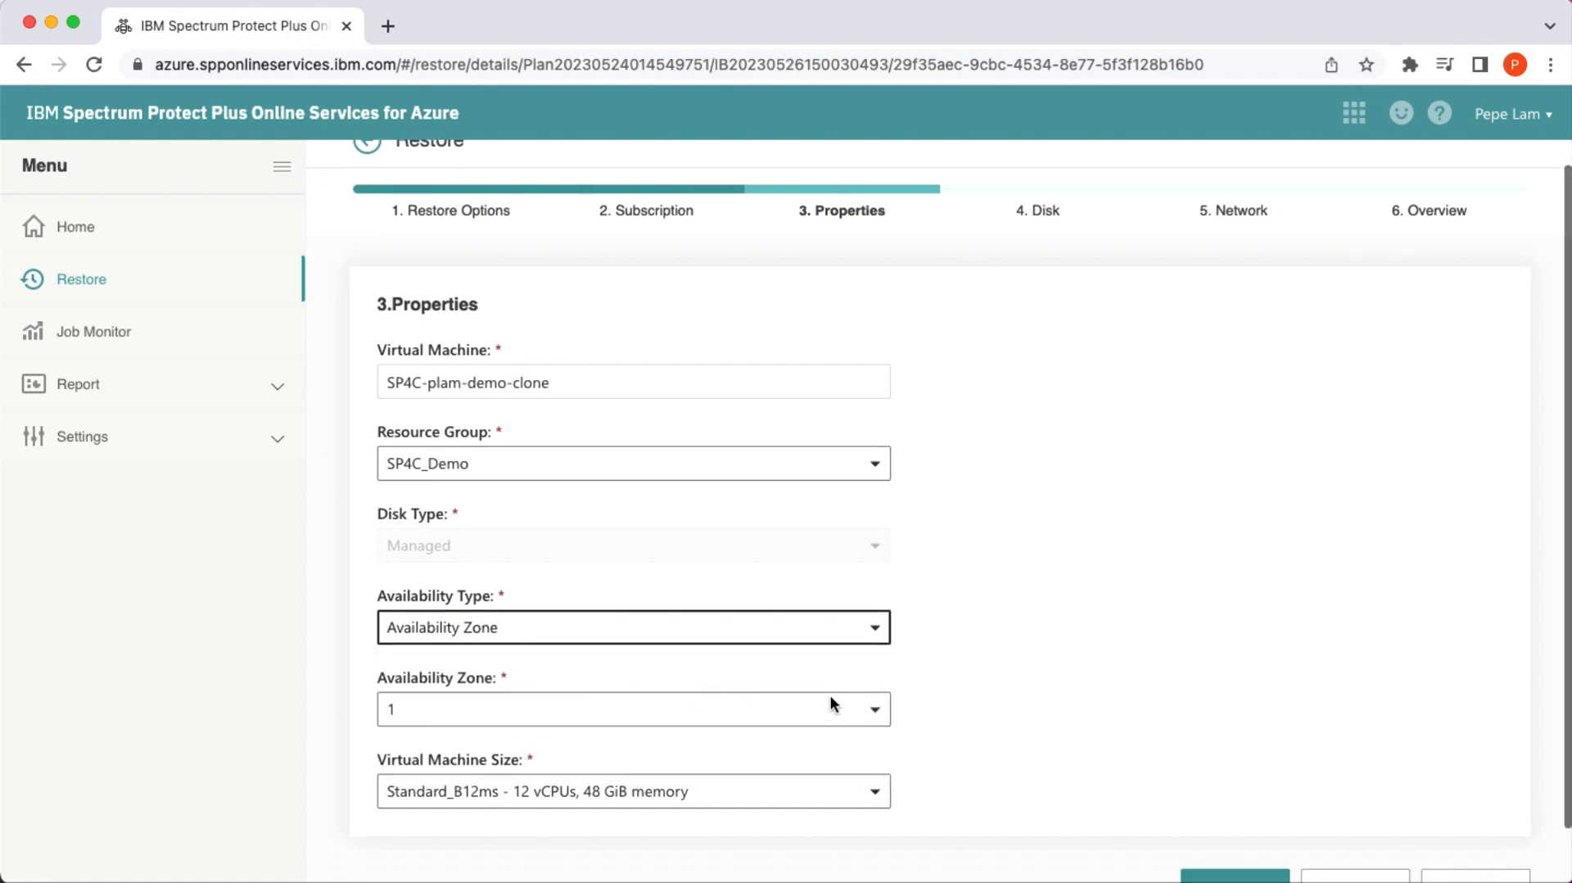
{"action": "left_click", "coordinate": [799, 748]}
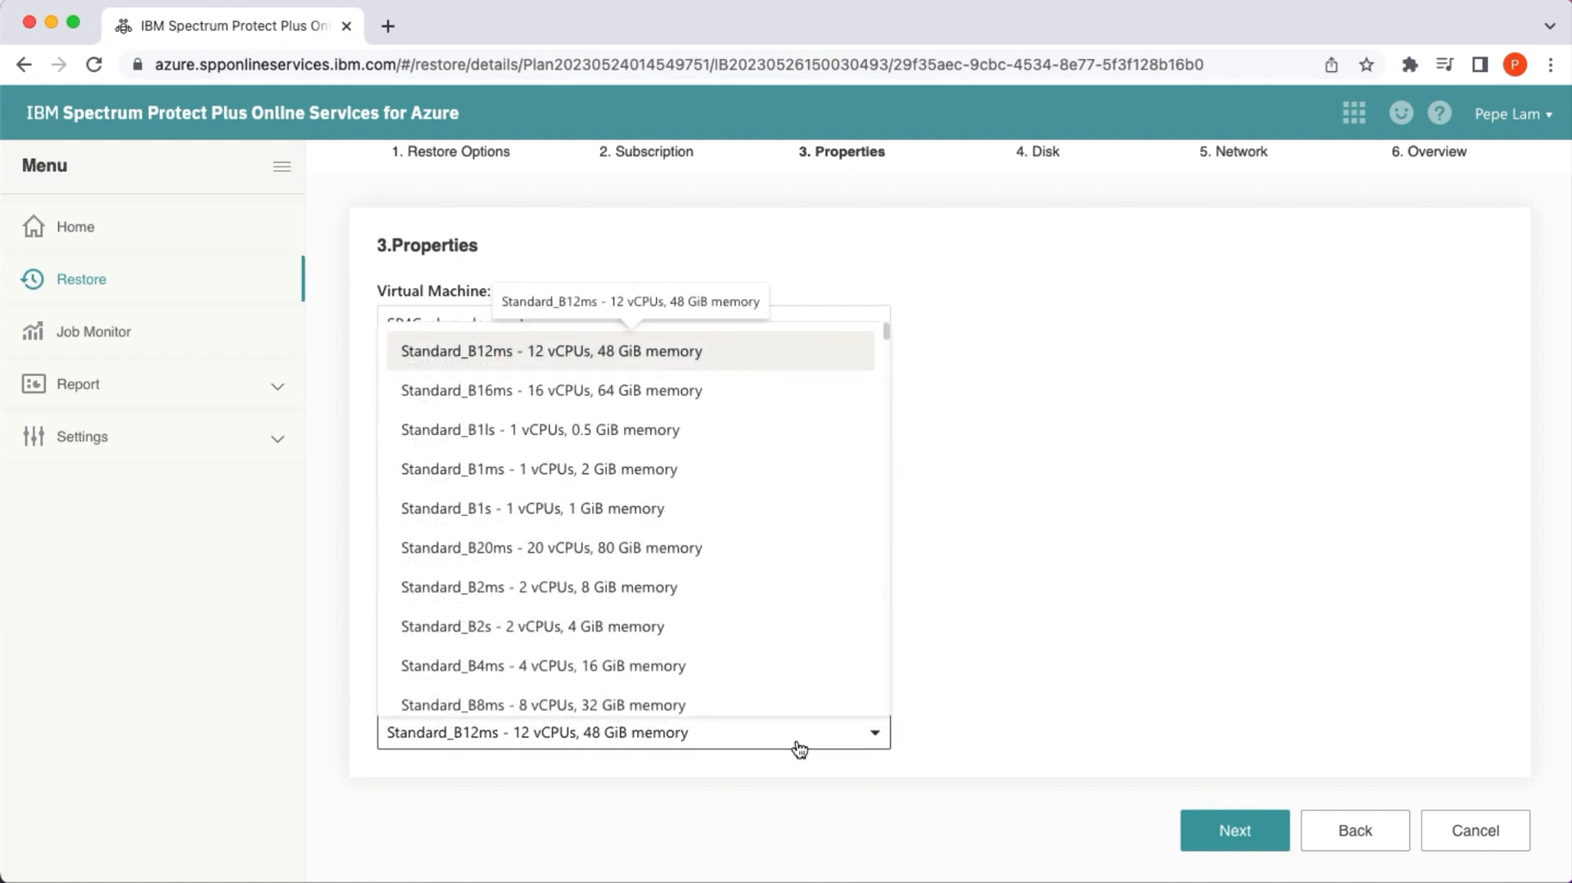
{"action": "scroll", "coordinate": [765, 707], "scroll_direction": "down", "scroll_amount": 3}
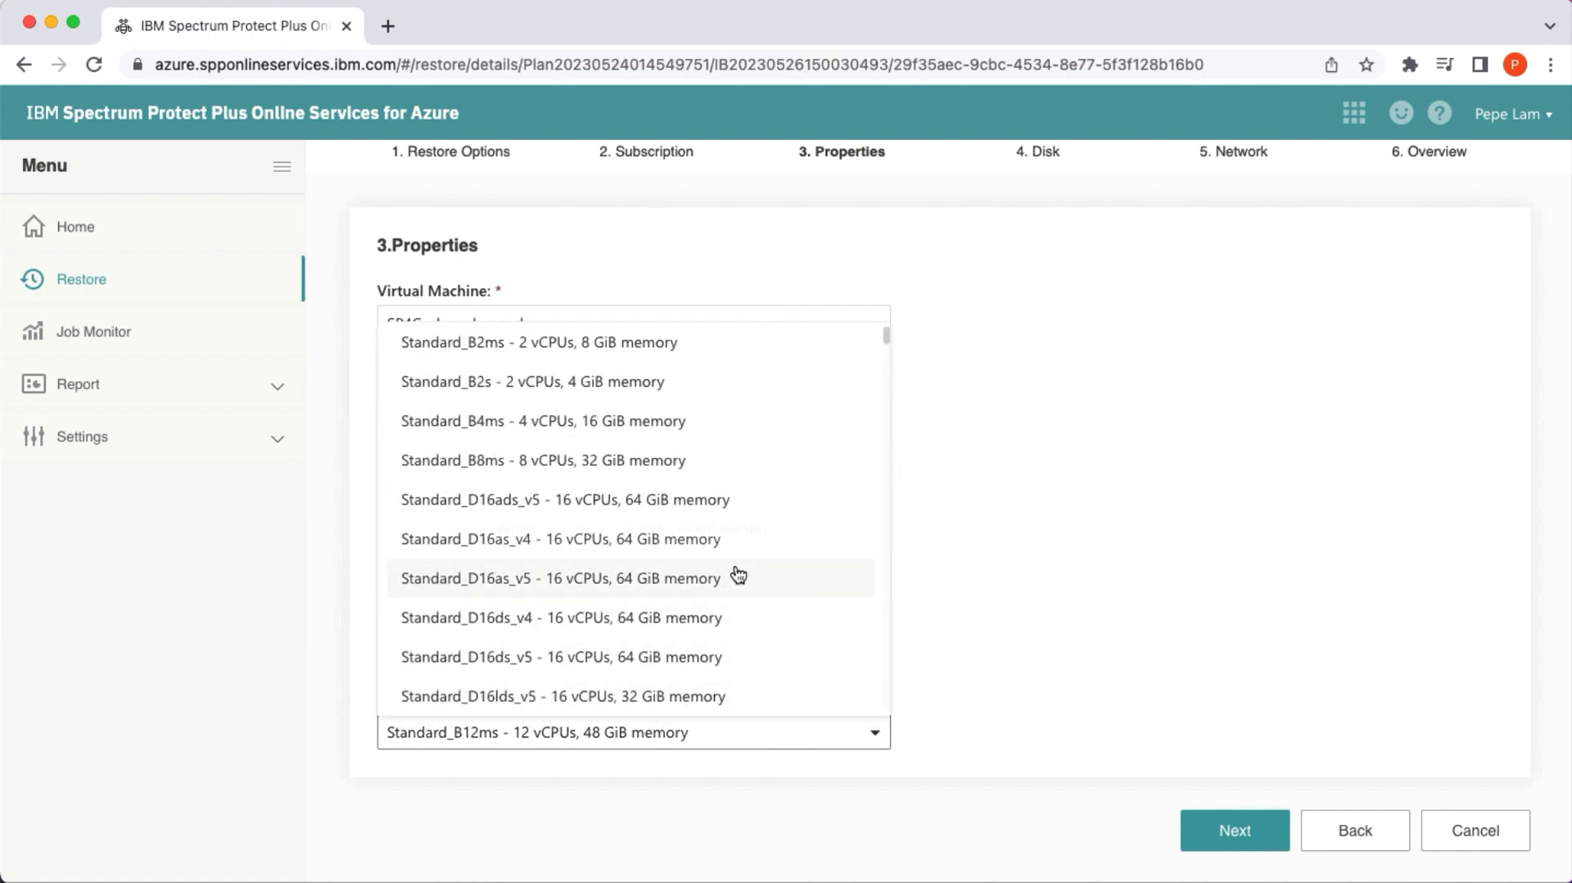
{"action": "scroll", "coordinate": [739, 576], "scroll_direction": "down", "scroll_amount": 20}
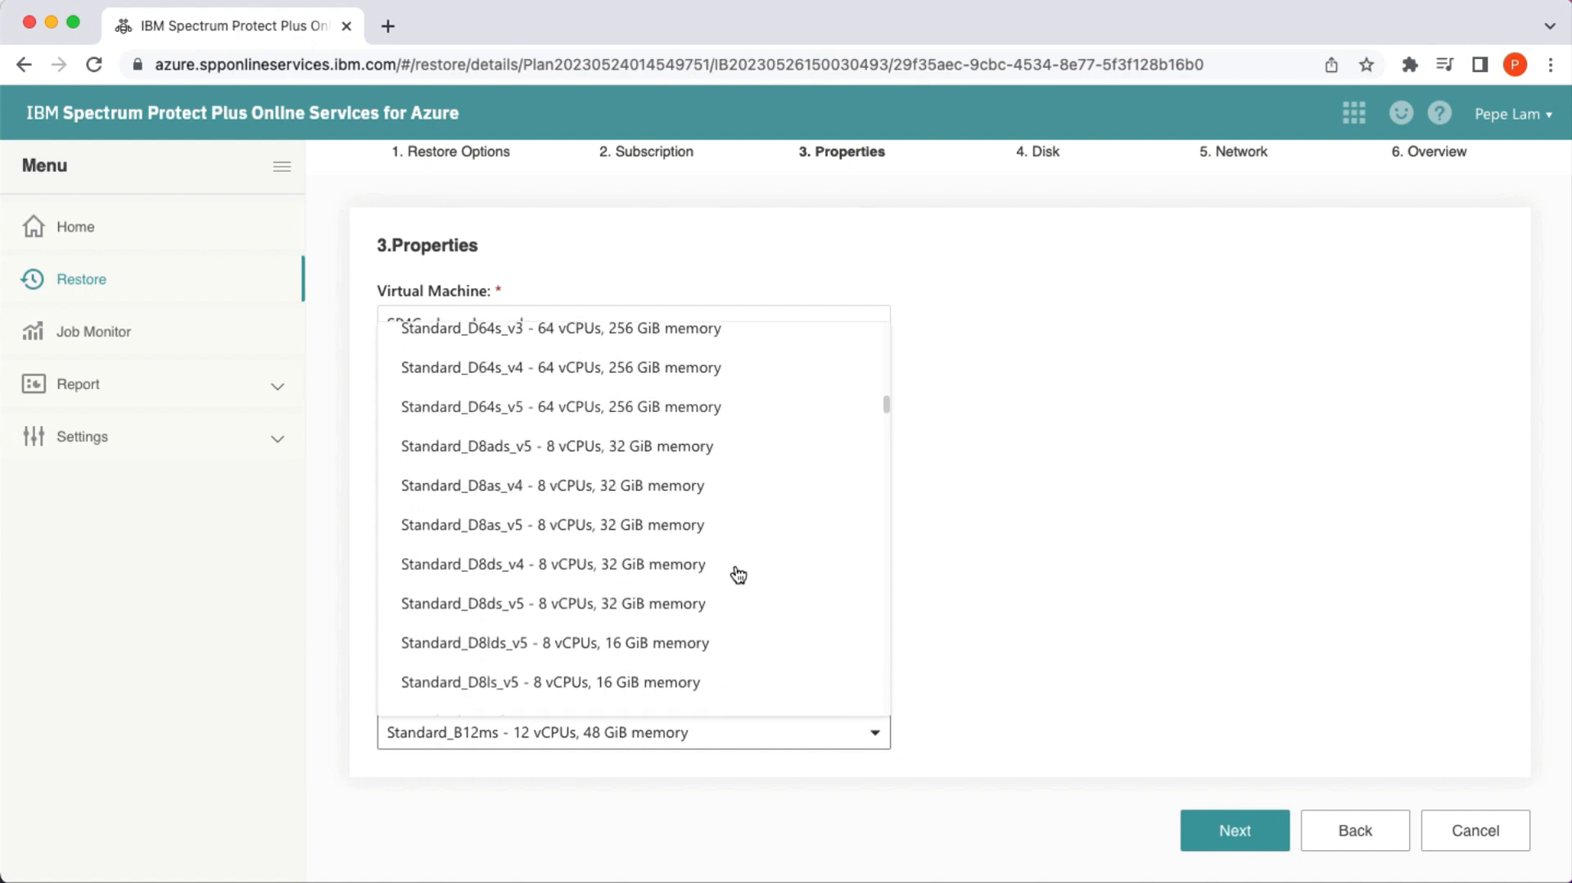
{"action": "scroll", "coordinate": [739, 575], "scroll_direction": "down", "scroll_amount": 2}
{"action": "left_click", "coordinate": [670, 490]}
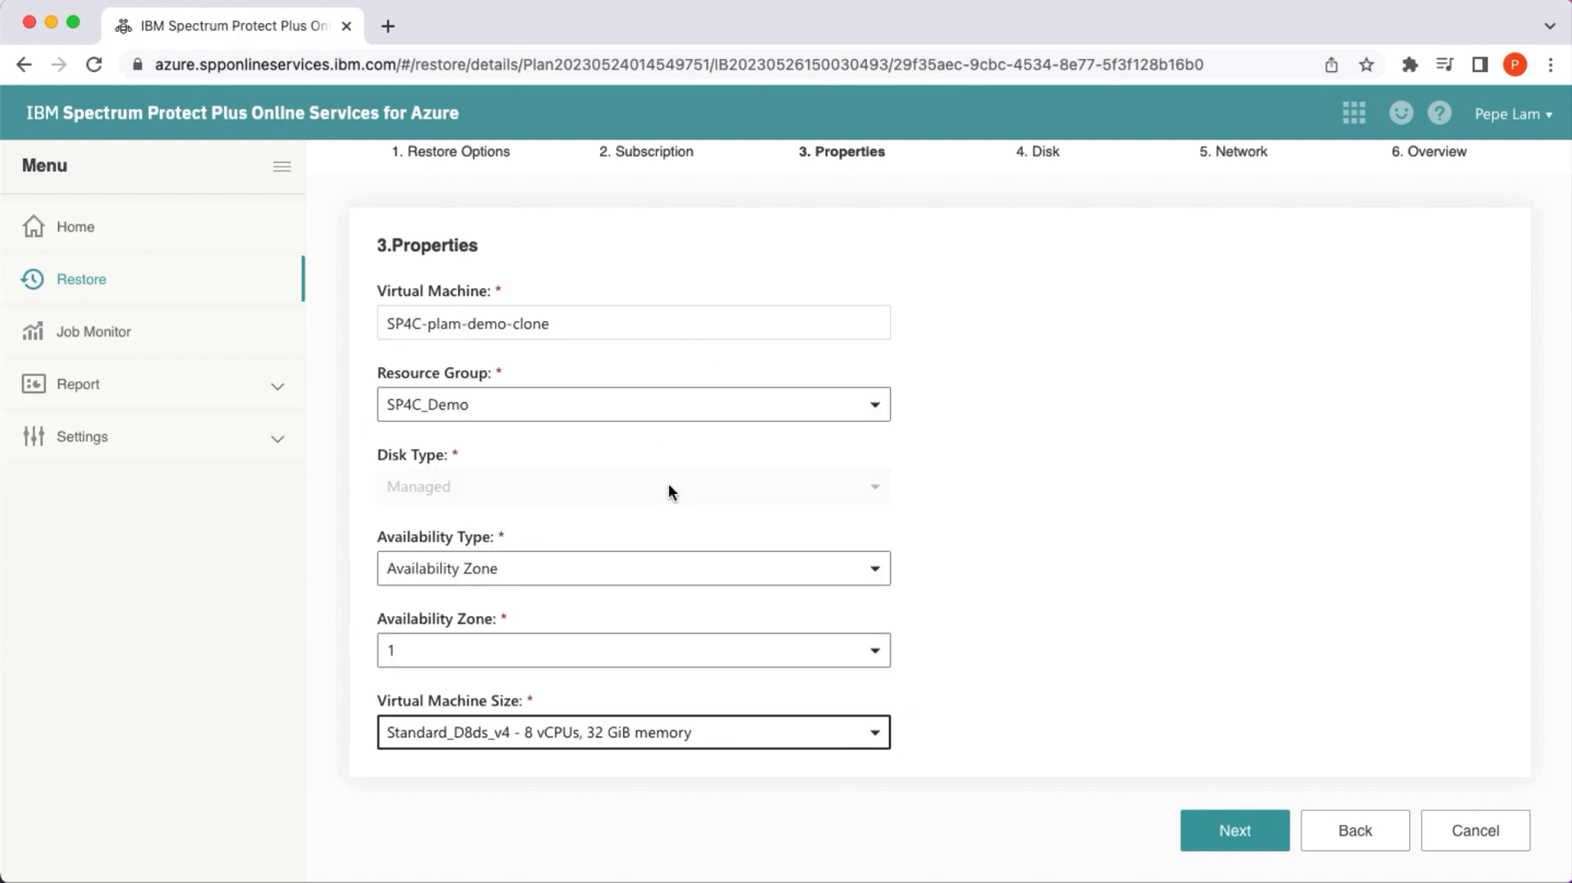
{"action": "left_click", "coordinate": [1234, 829]}
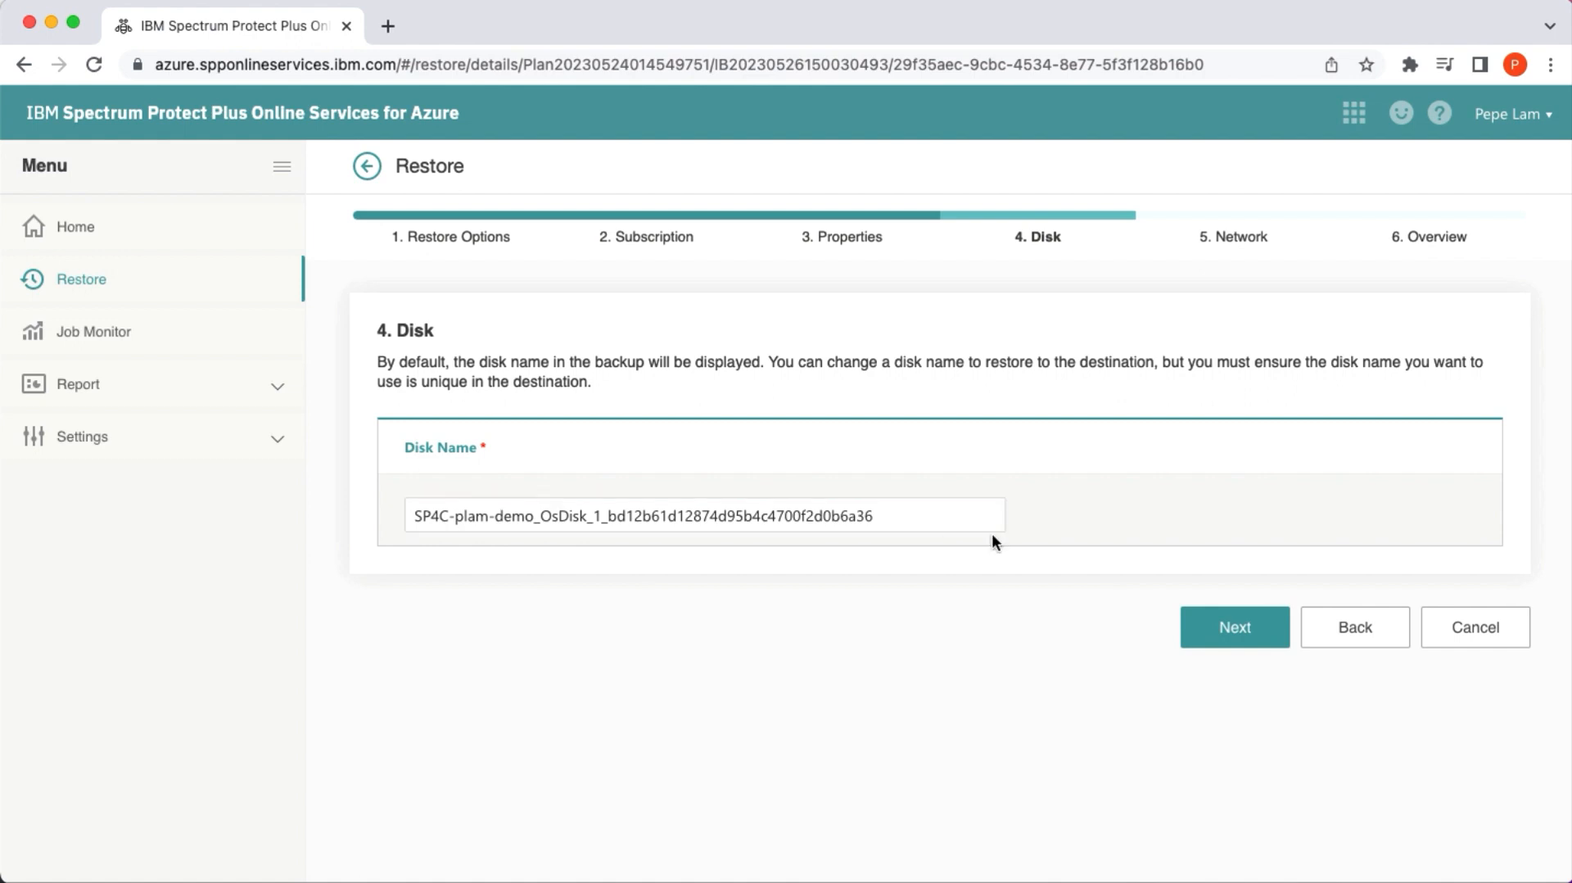
Append "-restore" to the restored OS disk's name and continue to the network settings.
{"action": "left_click", "coordinate": [1226, 629]}
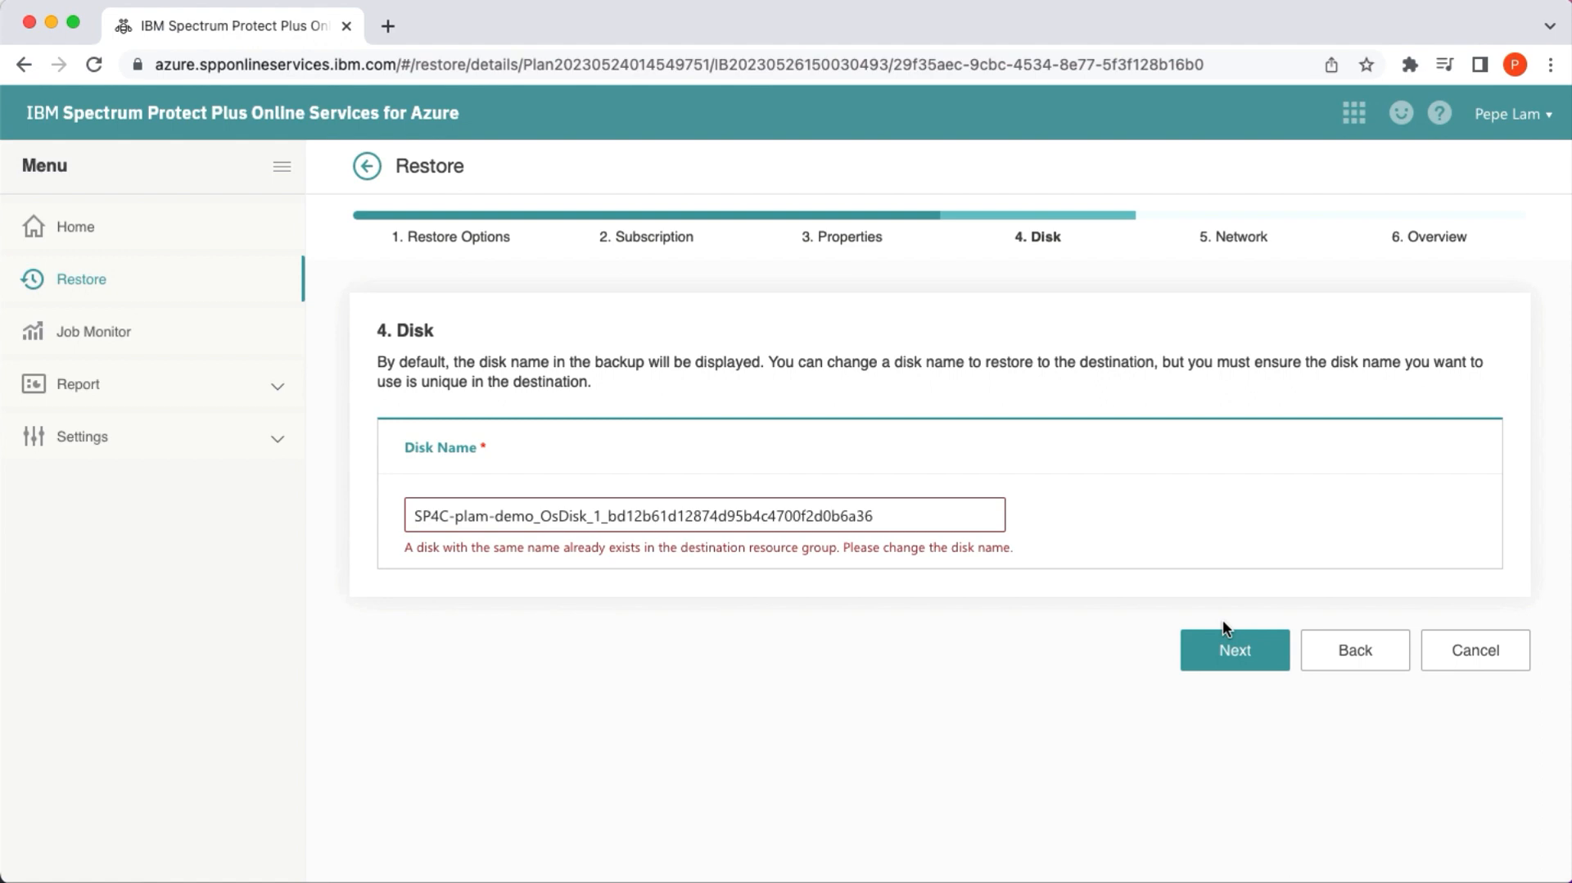
{"action": "left_click", "coordinate": [941, 516]}
{"action": "type", "text": "-restore"}
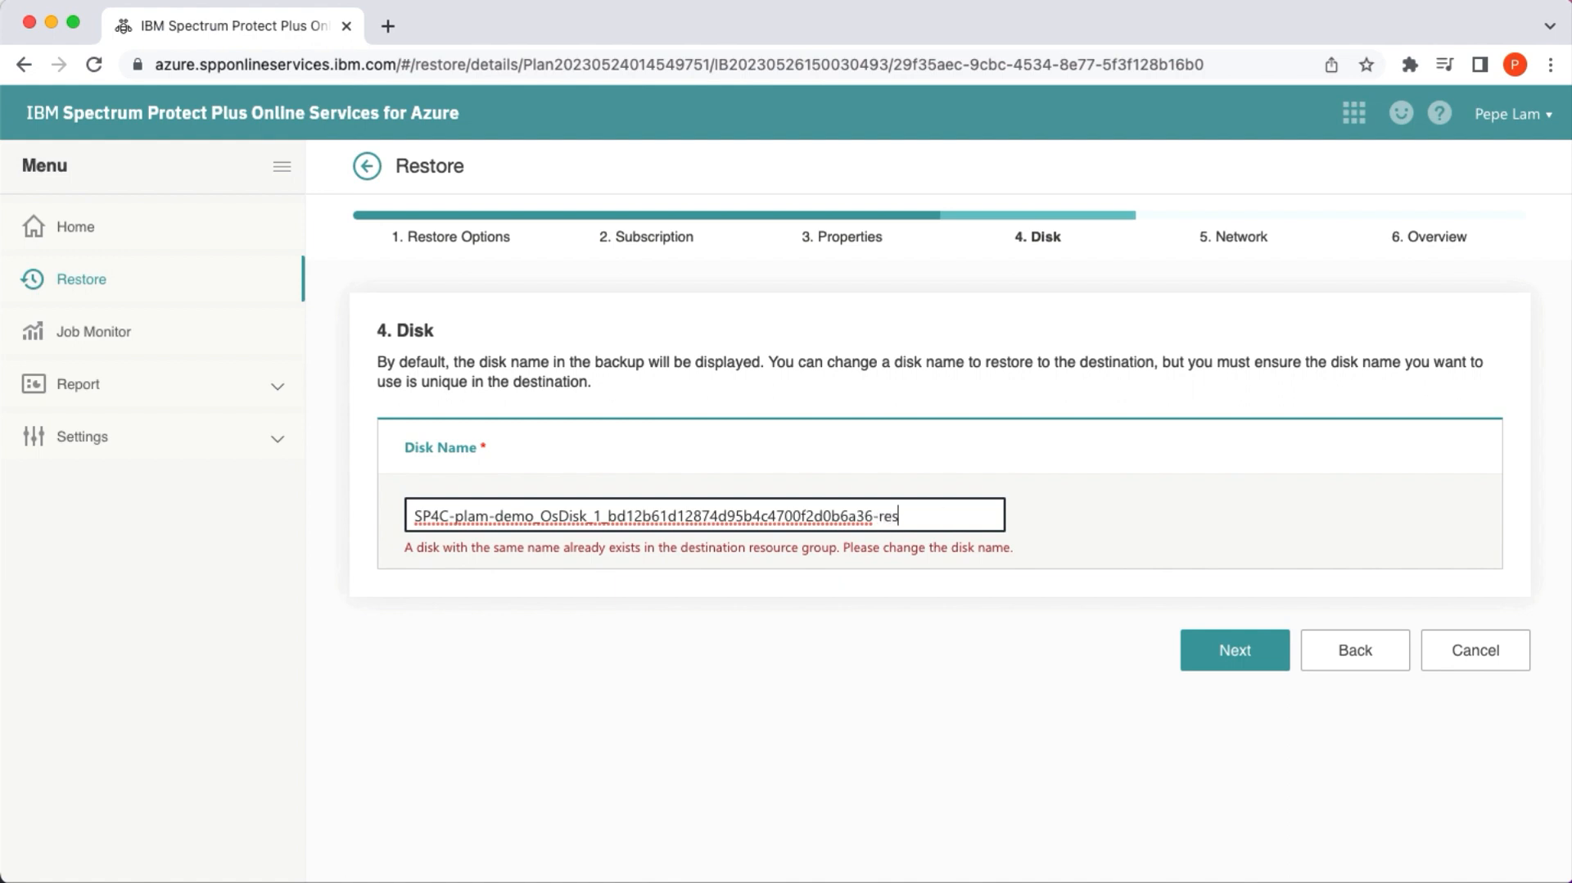
{"action": "left_click", "coordinate": [1236, 651]}
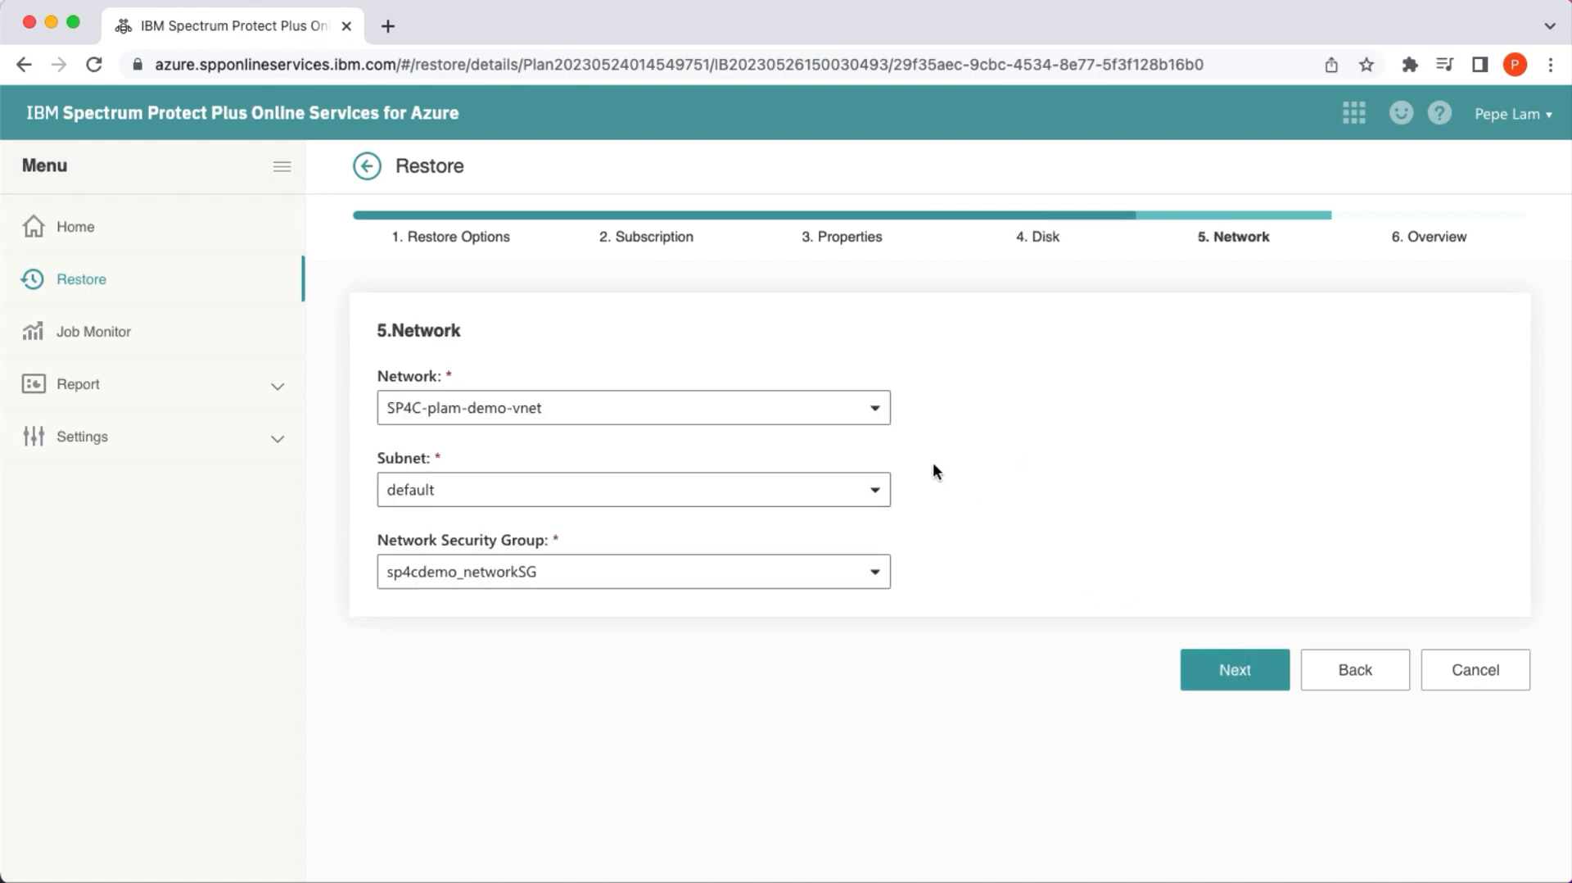
Check the network choices, keep SP4C-plam-demo-vnet, the default subnet and sp4cdemo_networkSG, and continue to review the restore overview.
{"action": "left_click", "coordinate": [877, 409]}
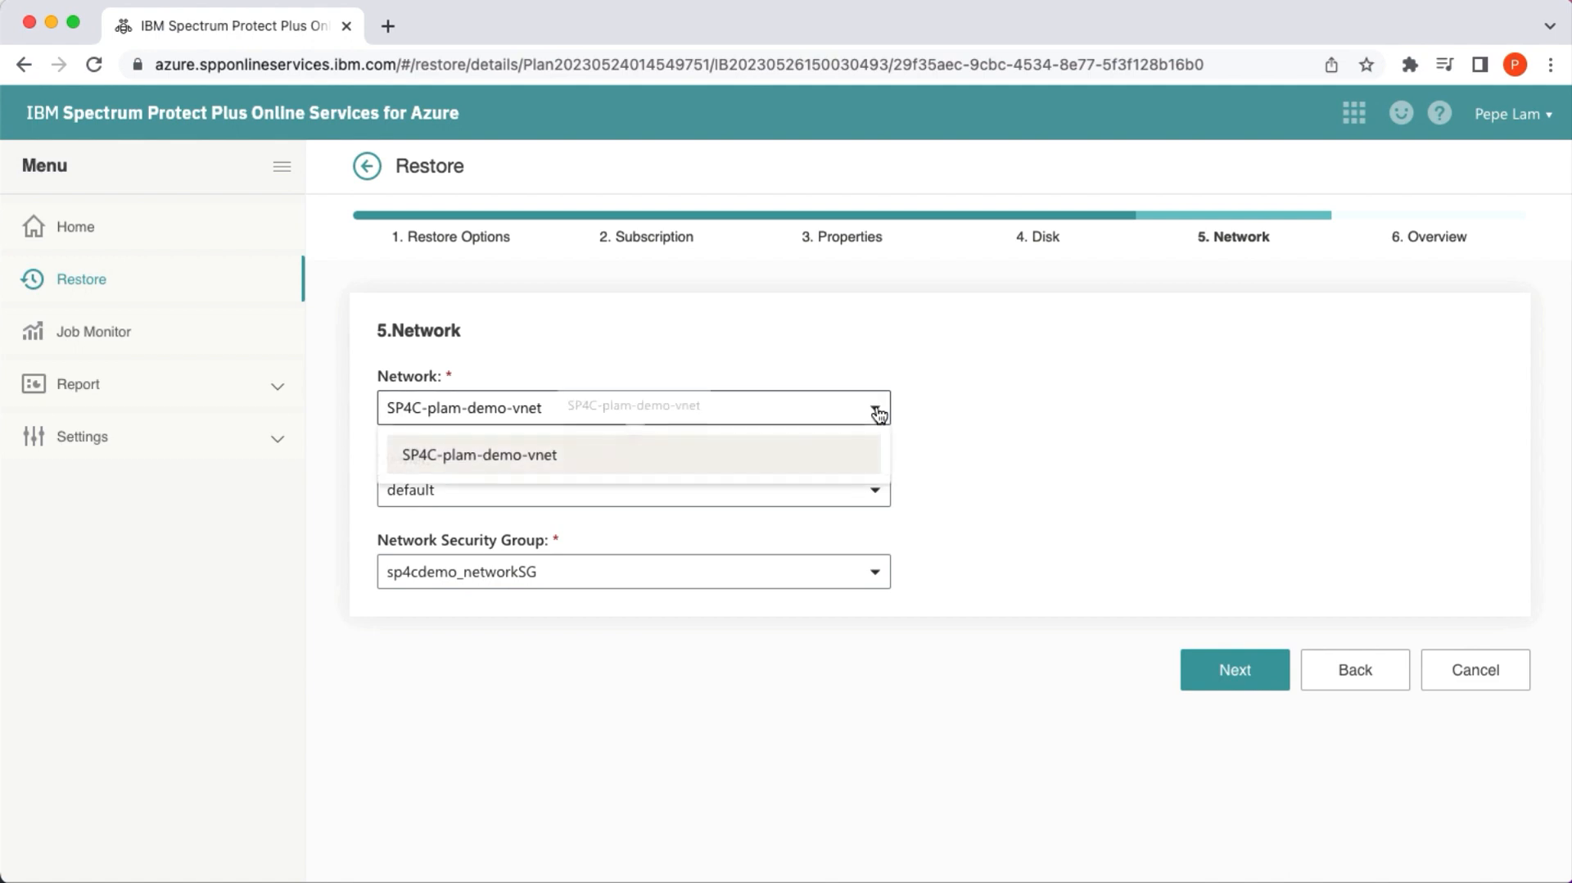
{"action": "left_click", "coordinate": [976, 410]}
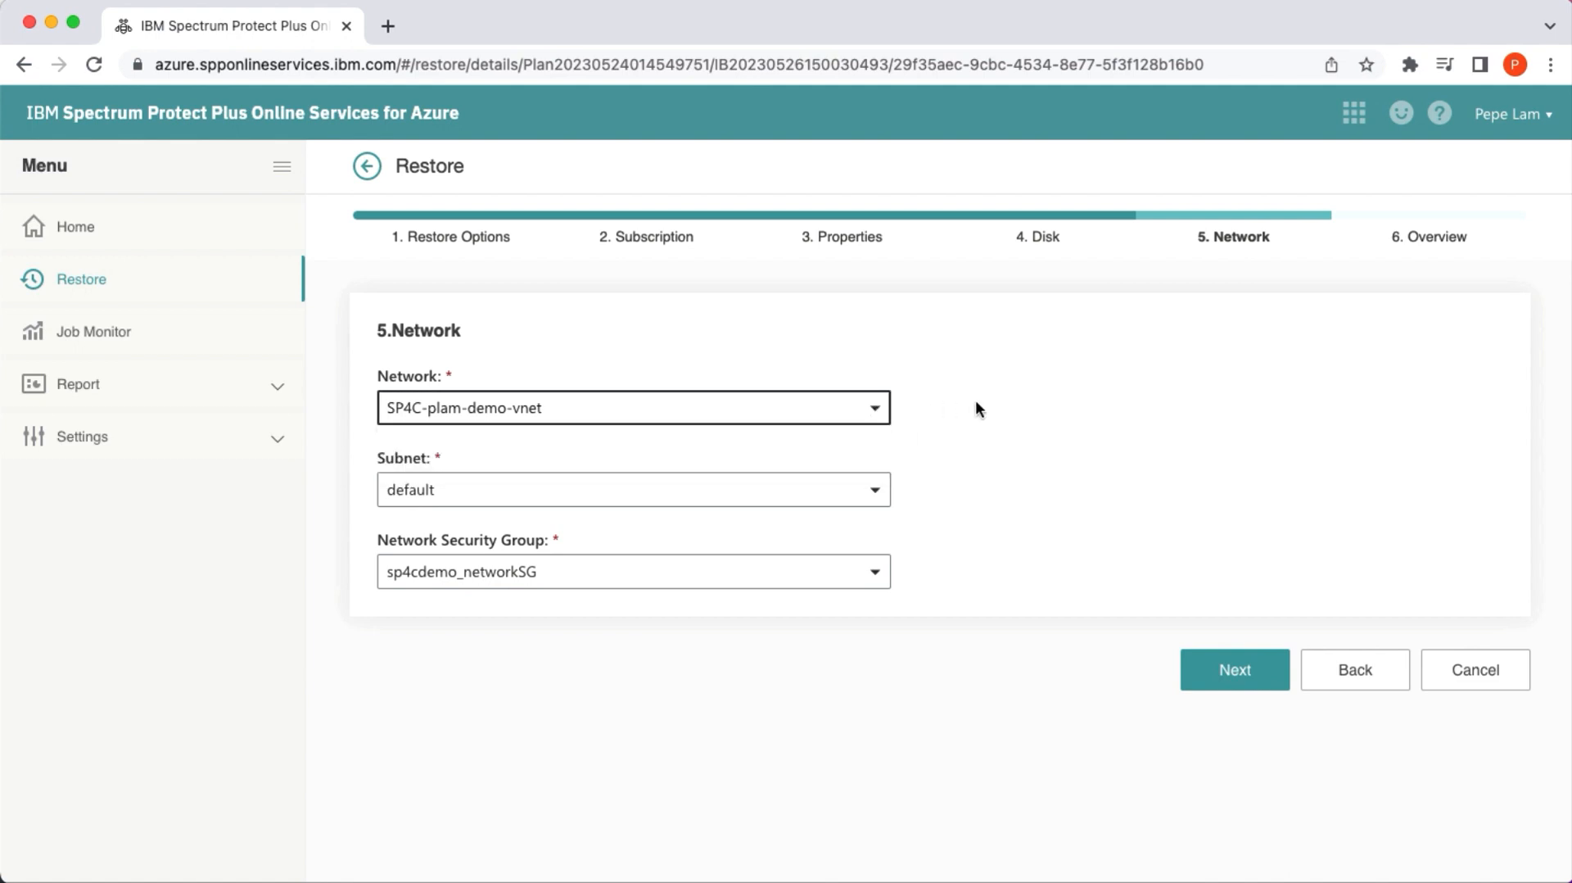
{"action": "left_click", "coordinate": [876, 490]}
{"action": "left_click", "coordinate": [977, 469]}
{"action": "left_click", "coordinate": [874, 572]}
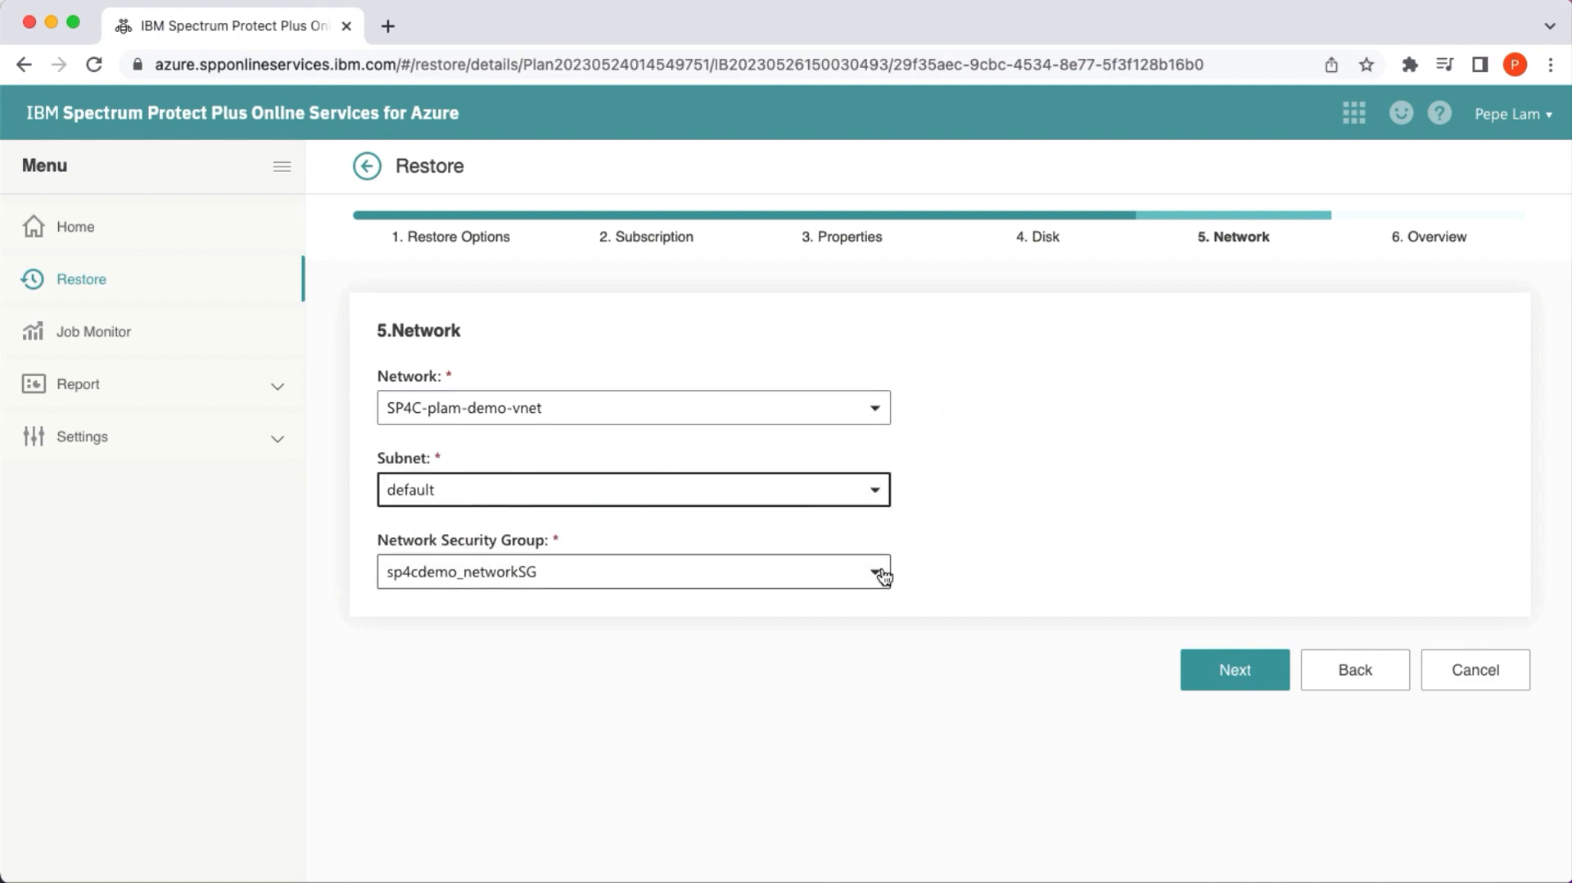
{"action": "left_click", "coordinate": [974, 540]}
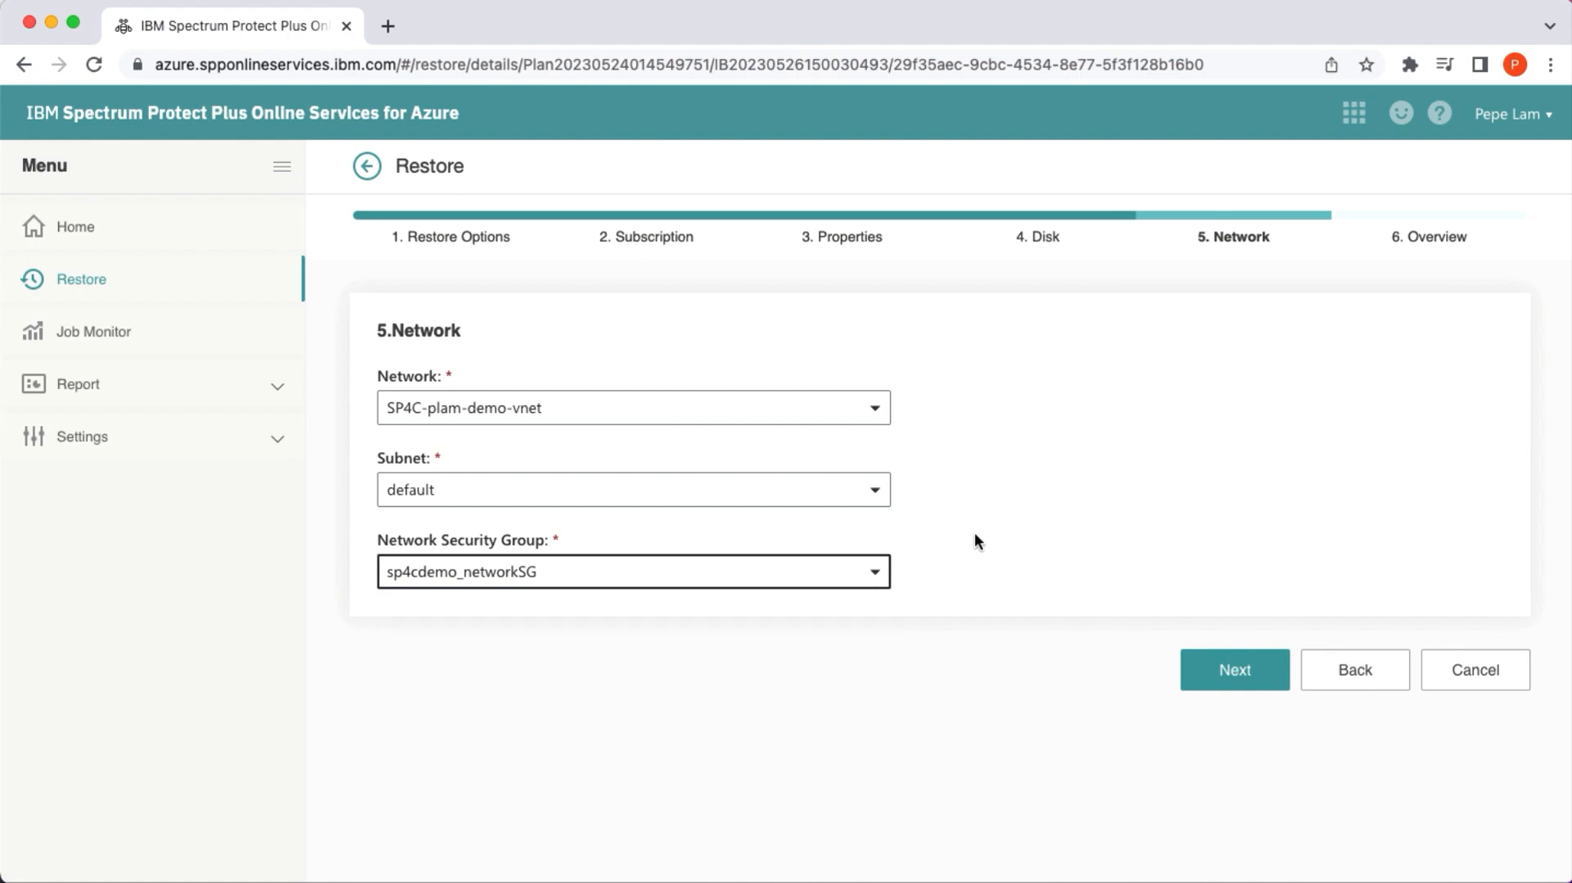
{"action": "left_click", "coordinate": [1238, 671]}
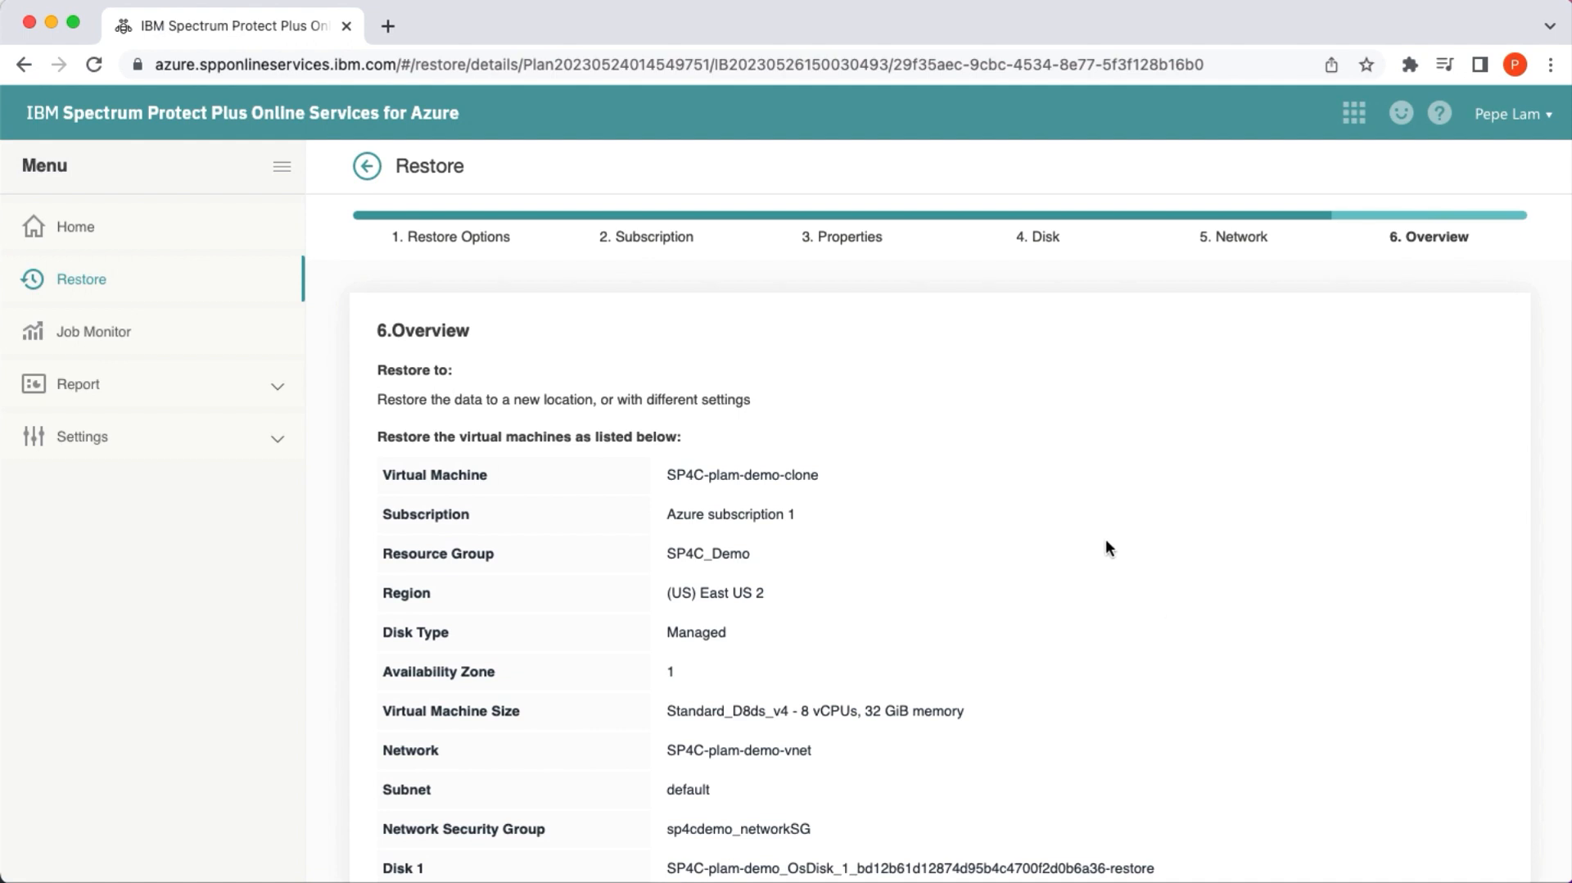
{"action": "scroll", "coordinate": [1106, 540], "scroll_direction": "down", "scroll_amount": 3}
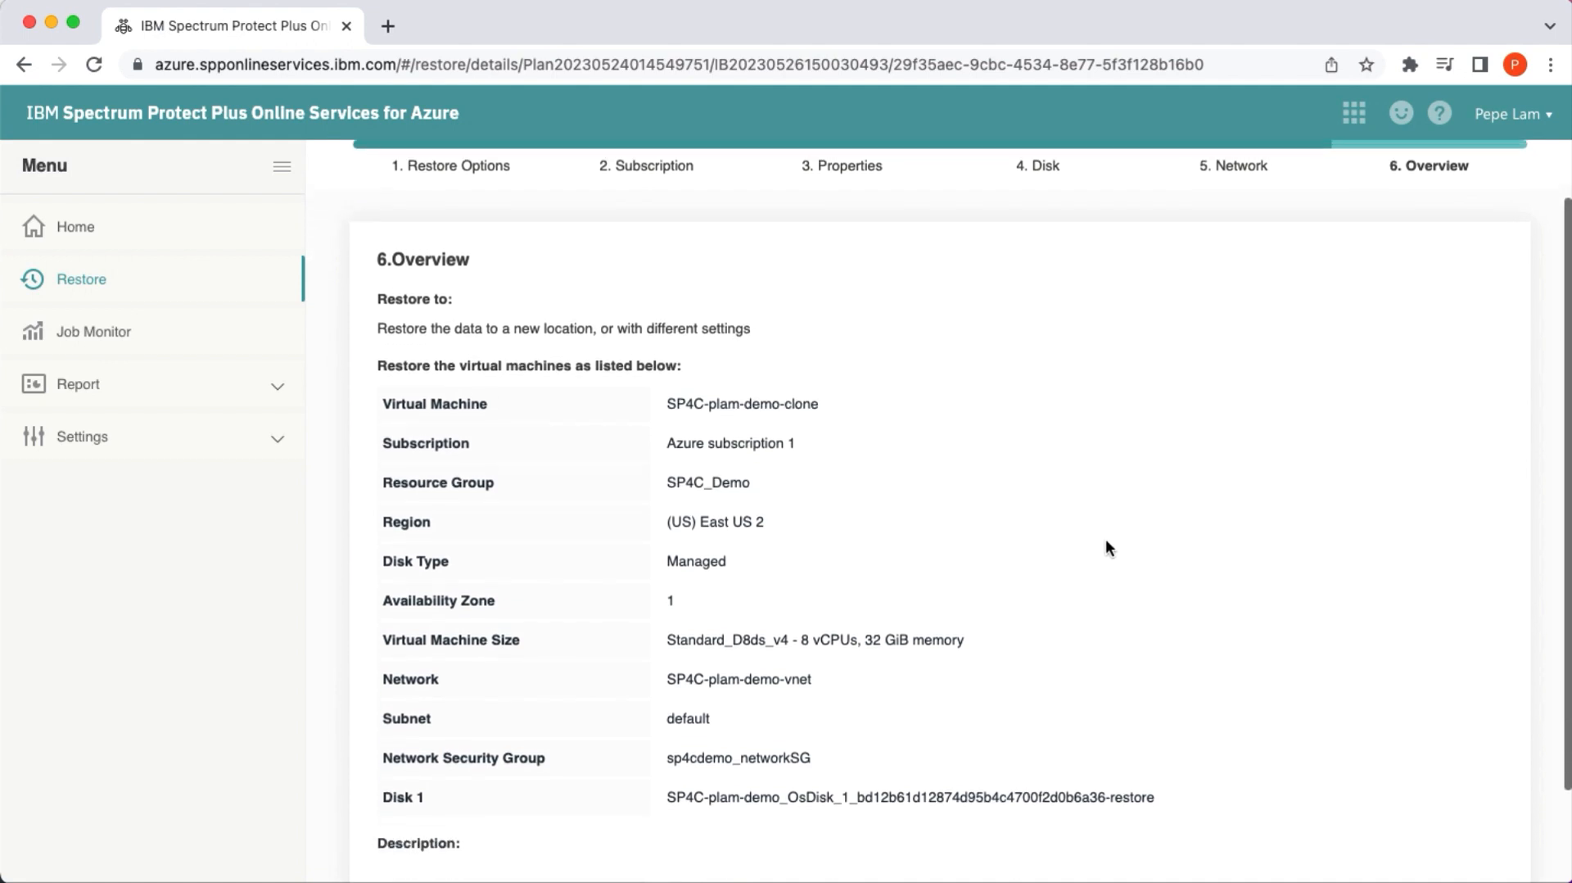
{"action": "scroll", "coordinate": [1105, 548], "scroll_direction": "down", "scroll_amount": 2}
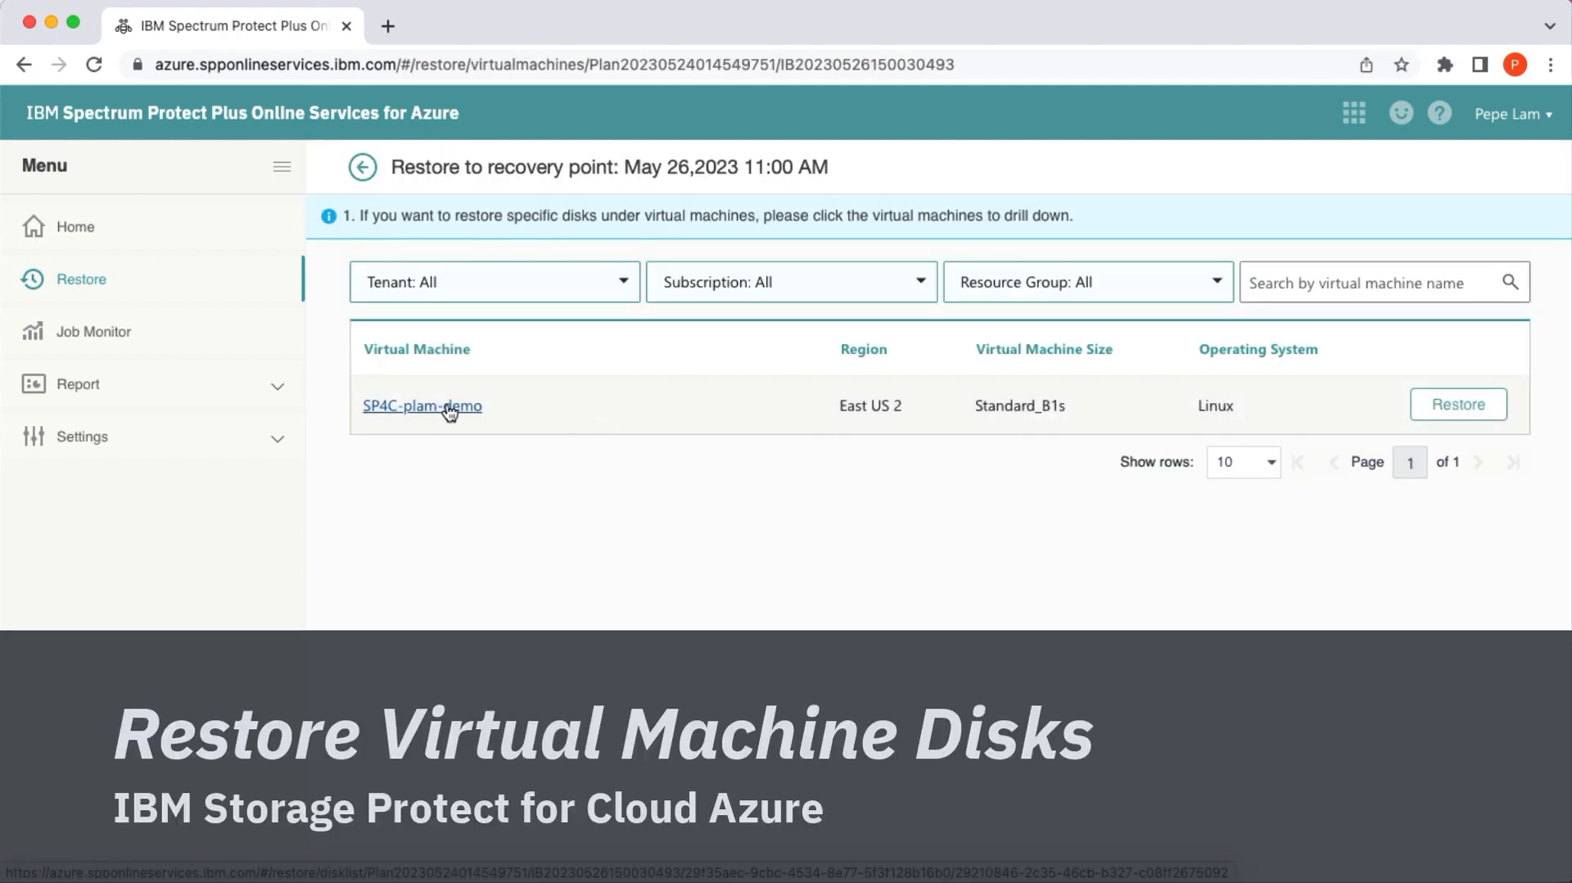
Open the disk list of SP4C-plam-demo in the May 26, 2023 11:00 AM recovery point and start restoring its OS disk.
{"action": "left_click", "coordinate": [449, 408]}
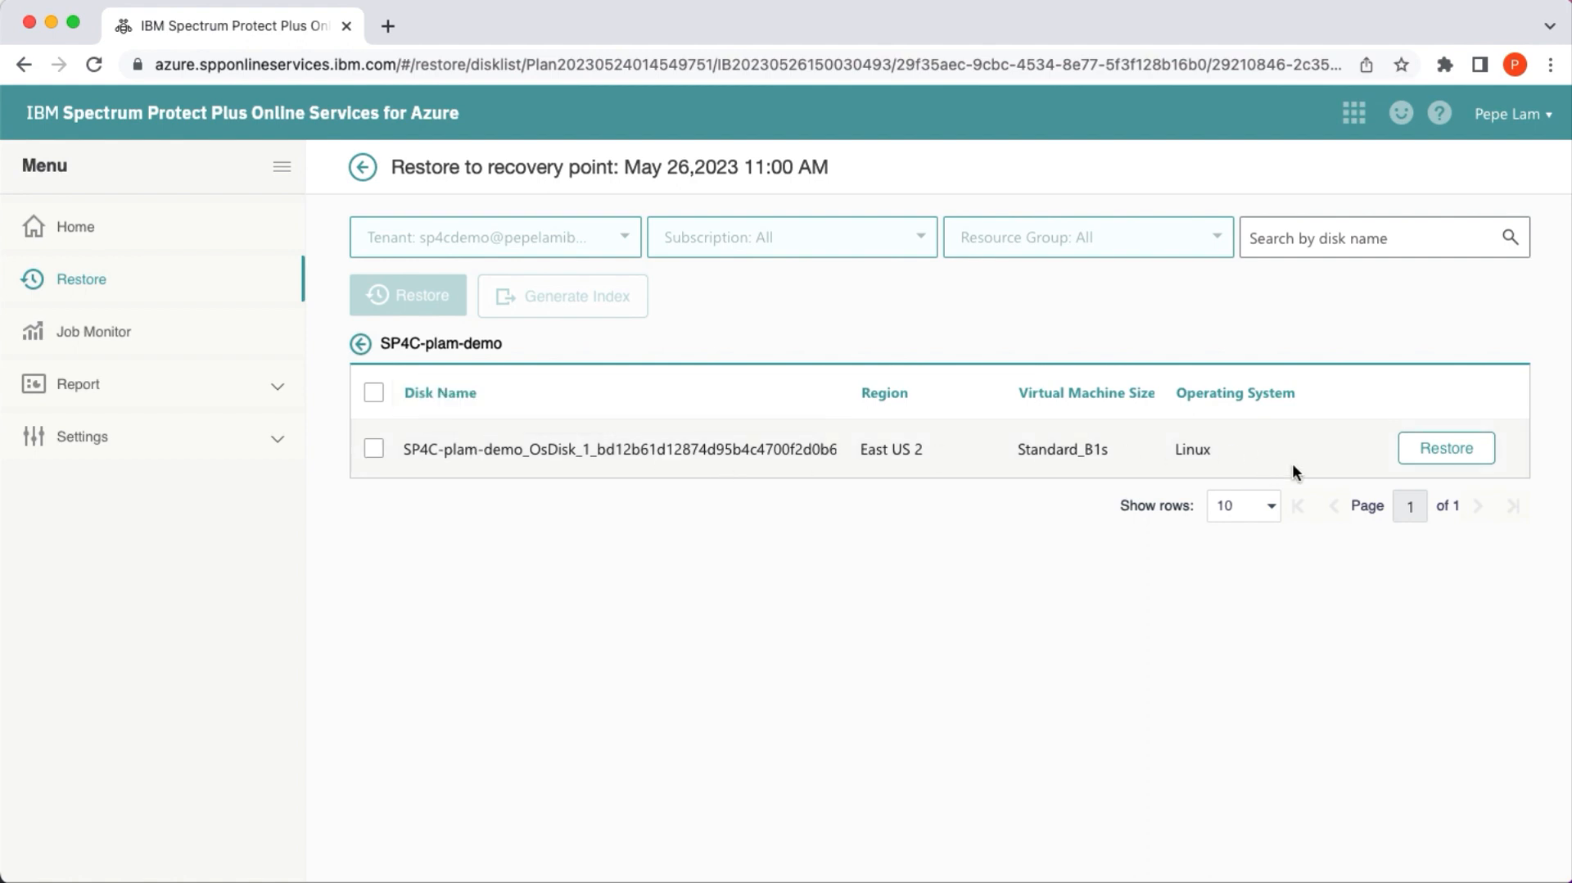
{"action": "left_click", "coordinate": [1446, 450]}
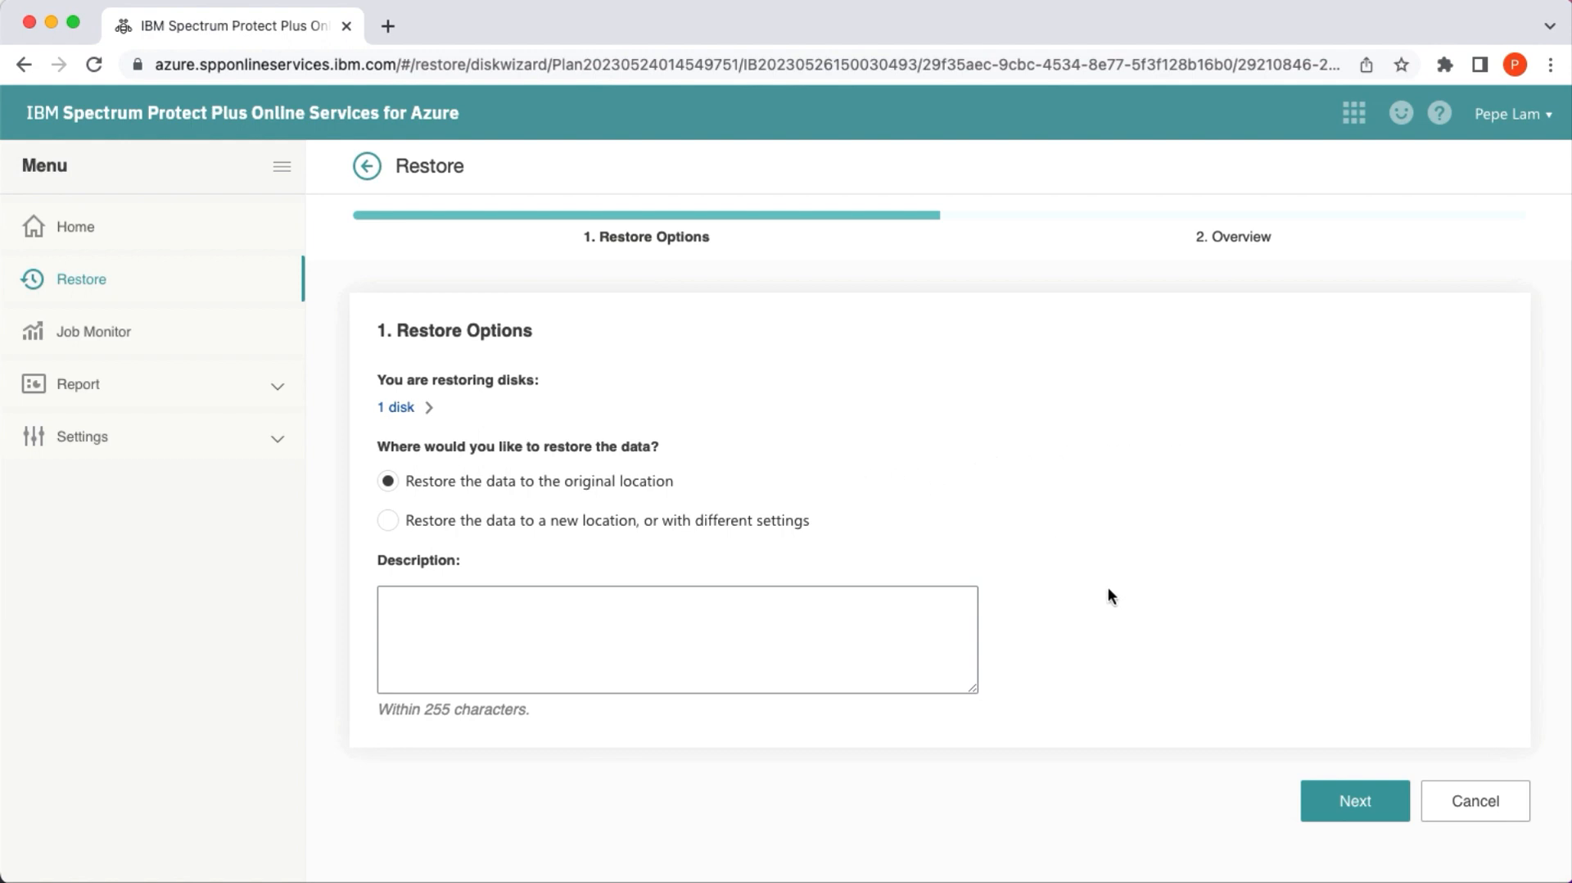
Try restoring the disk to the original location, accept the overwrite alert, check the overview, and return to the restore options.
{"action": "left_click", "coordinate": [1355, 802]}
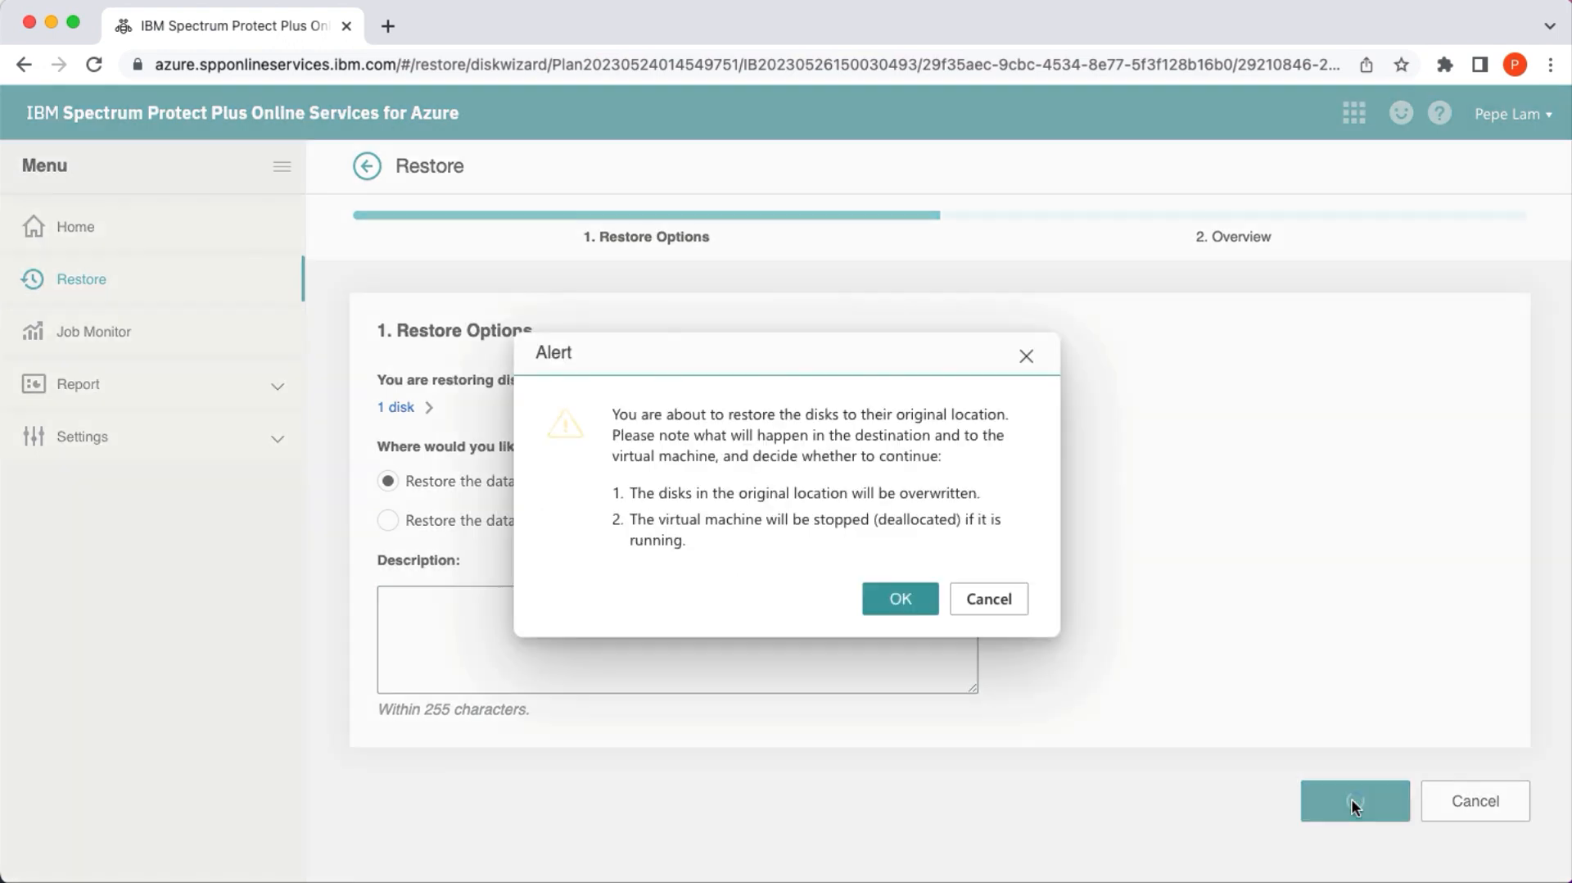
{"action": "left_click", "coordinate": [918, 603]}
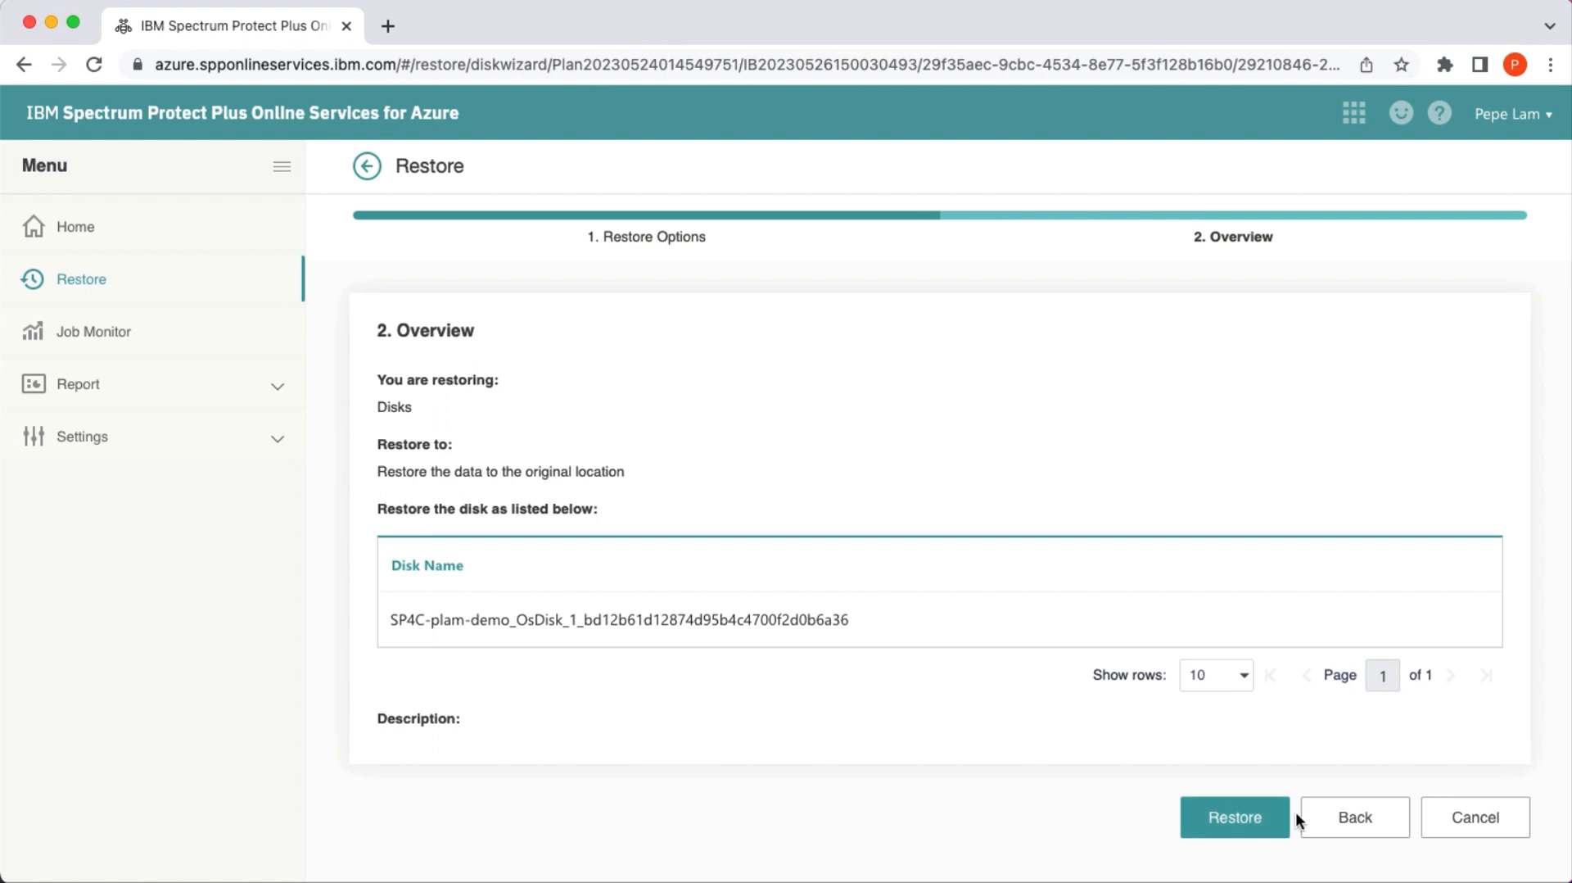
{"action": "left_click", "coordinate": [1353, 819]}
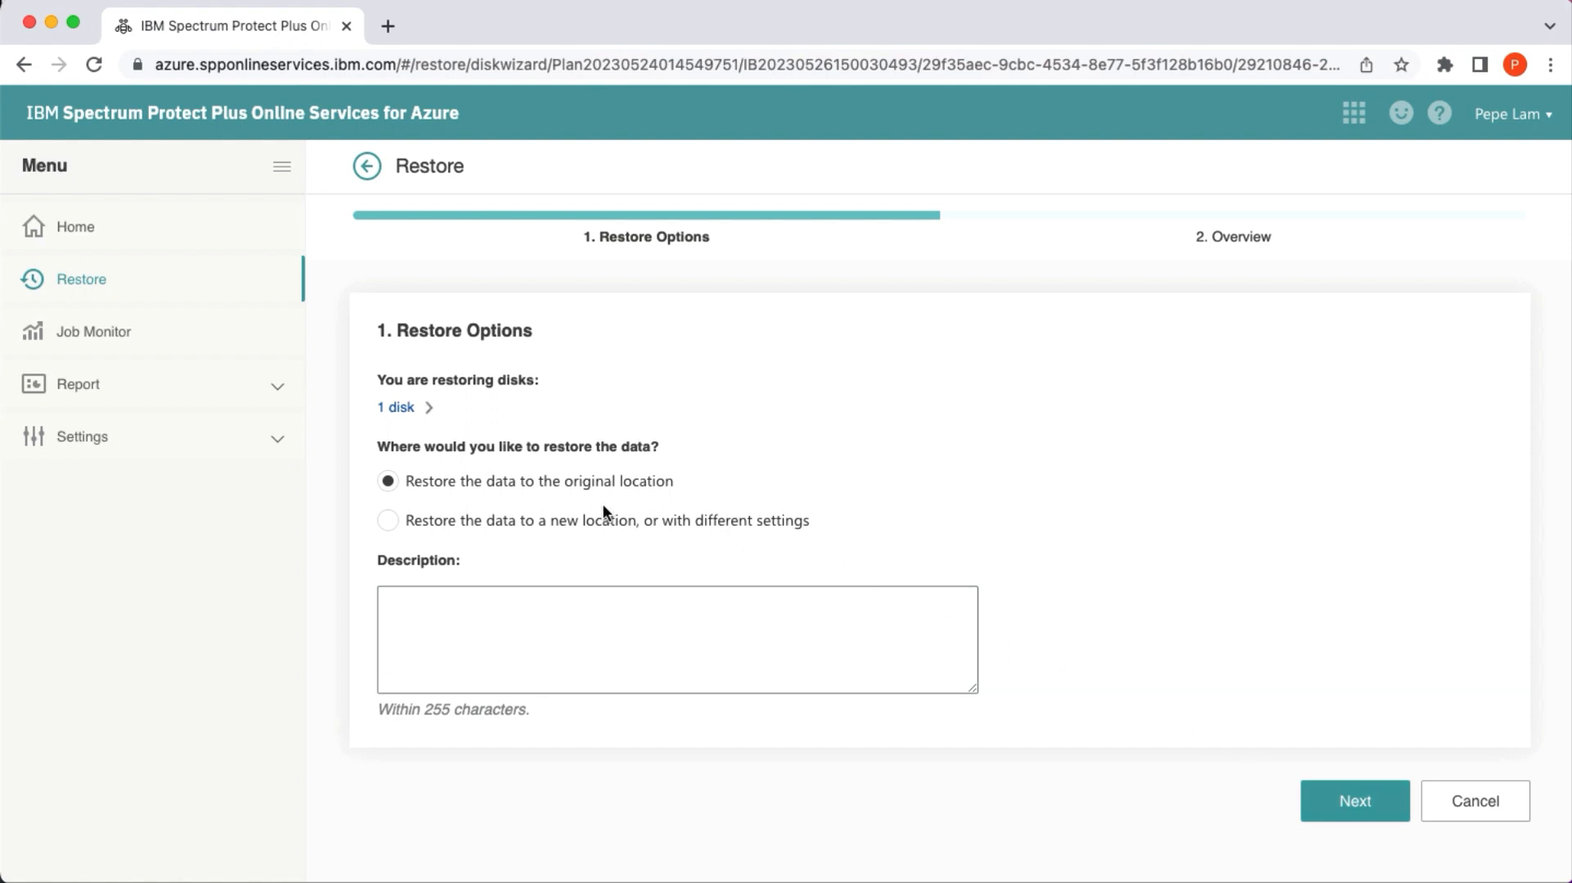
Choose restoring to a new location or with different settings, keeping Azure subscription 1 and (US) East US 2, and continue to the disk properties.
{"action": "left_click", "coordinate": [583, 521]}
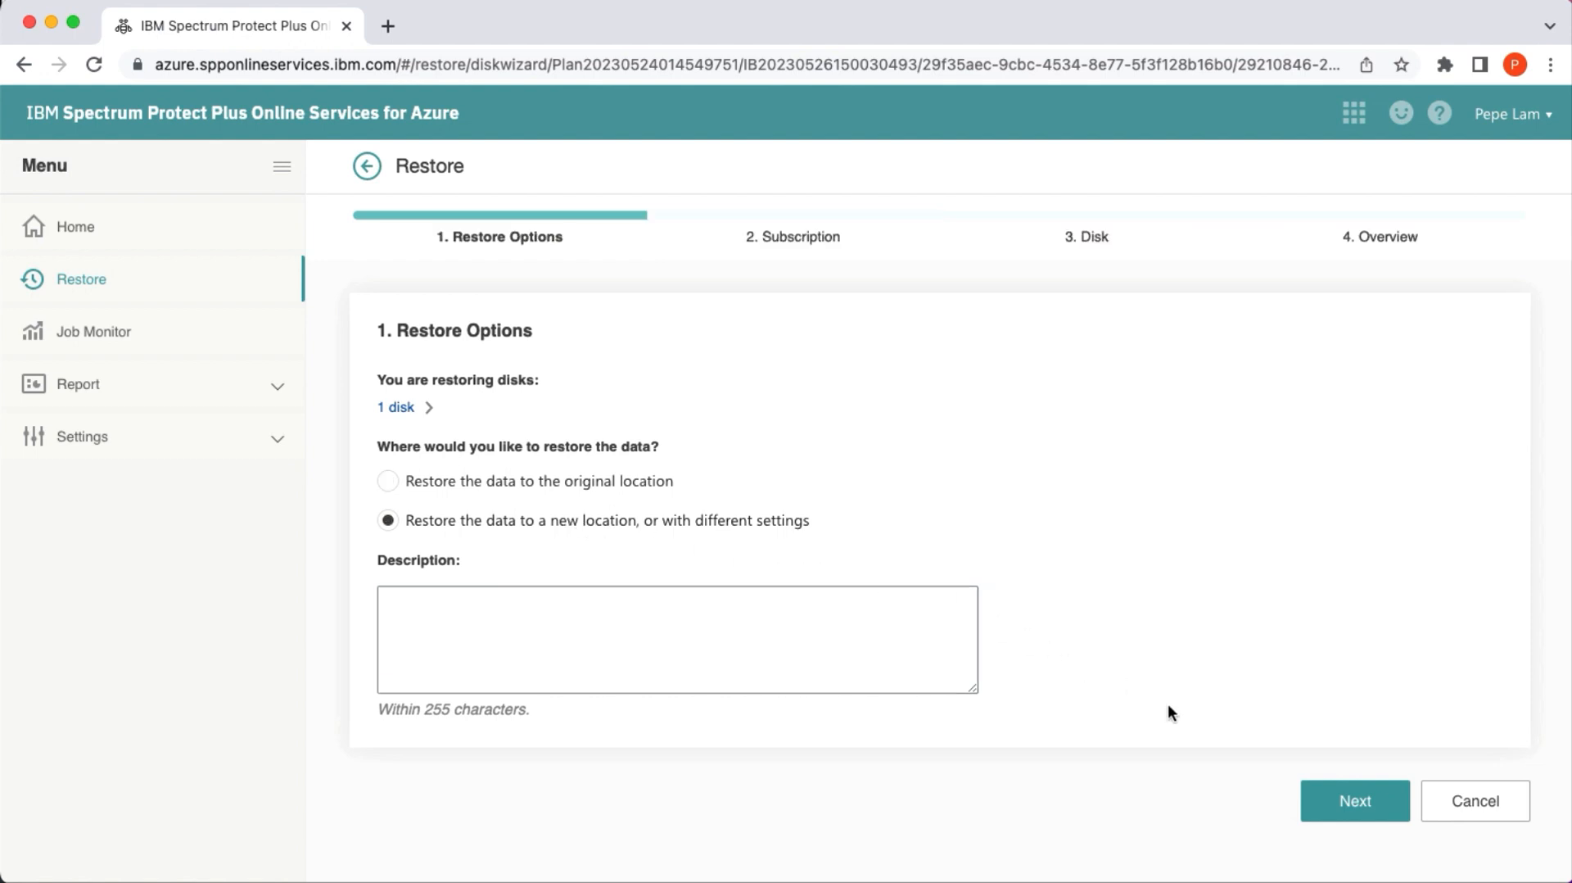
{"action": "left_click", "coordinate": [1355, 802]}
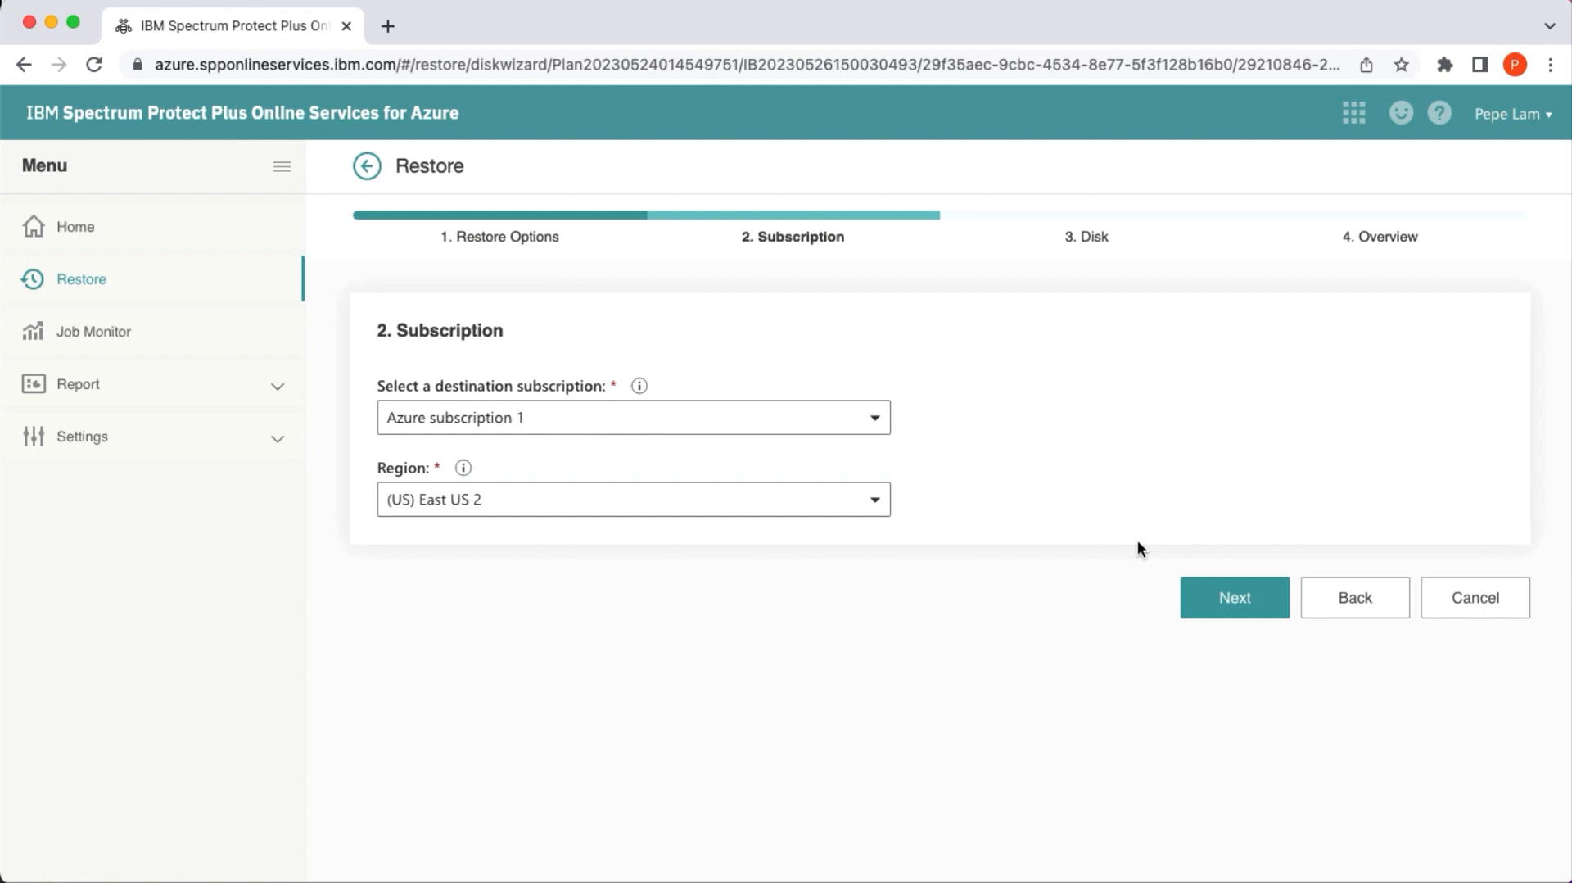
{"action": "left_click", "coordinate": [1228, 600]}
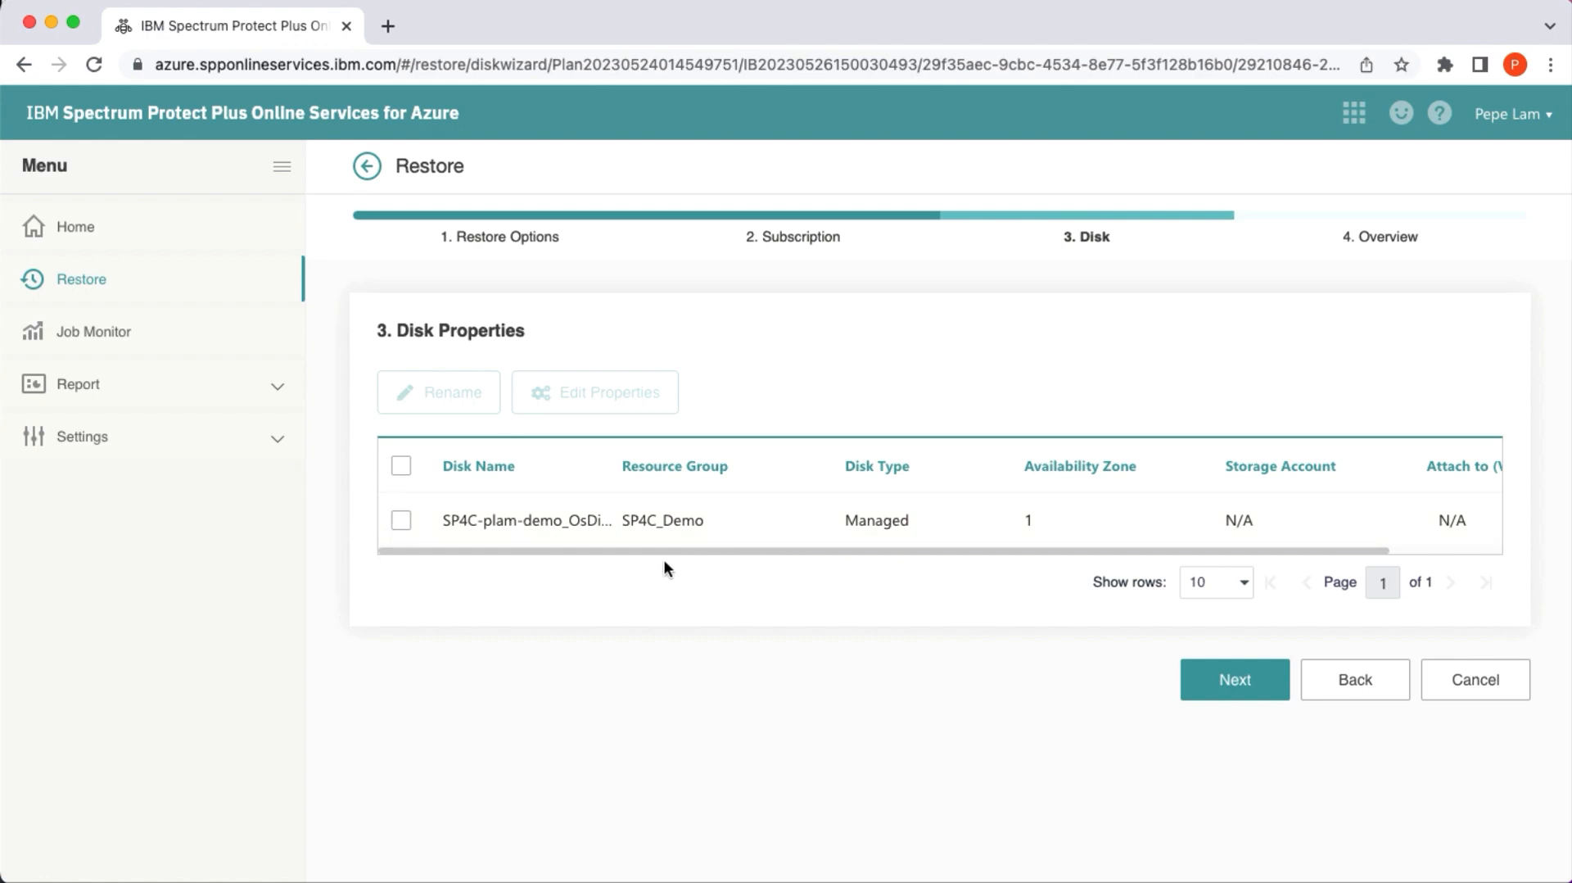
Rename the OS disk in the restore list by appending "-restore" to its name and save it.
{"action": "left_click", "coordinate": [401, 522]}
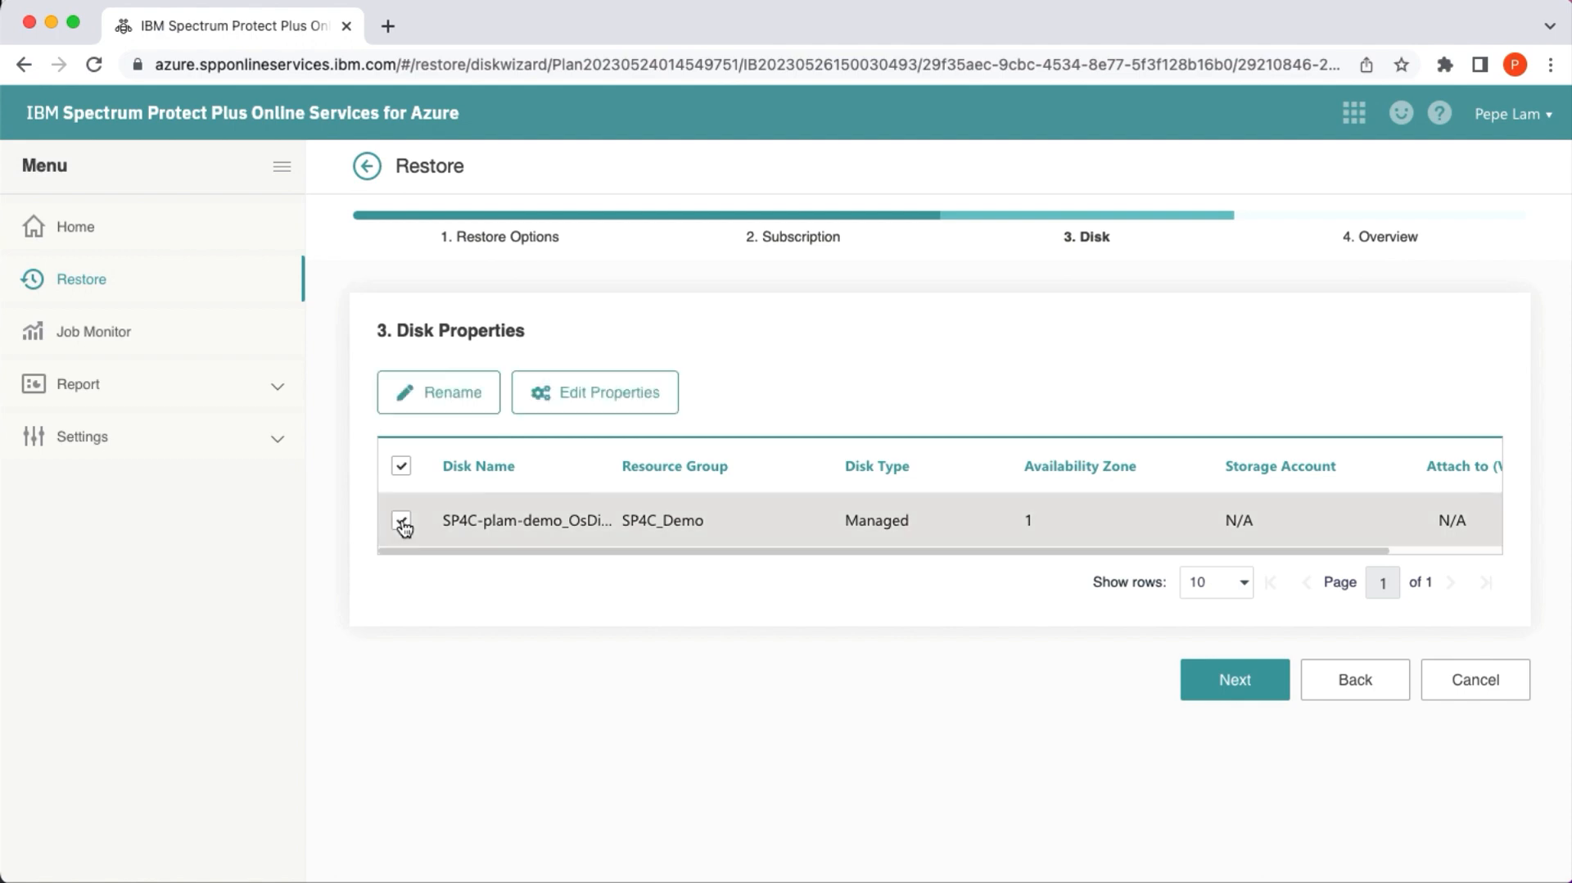
{"action": "left_click", "coordinate": [440, 393]}
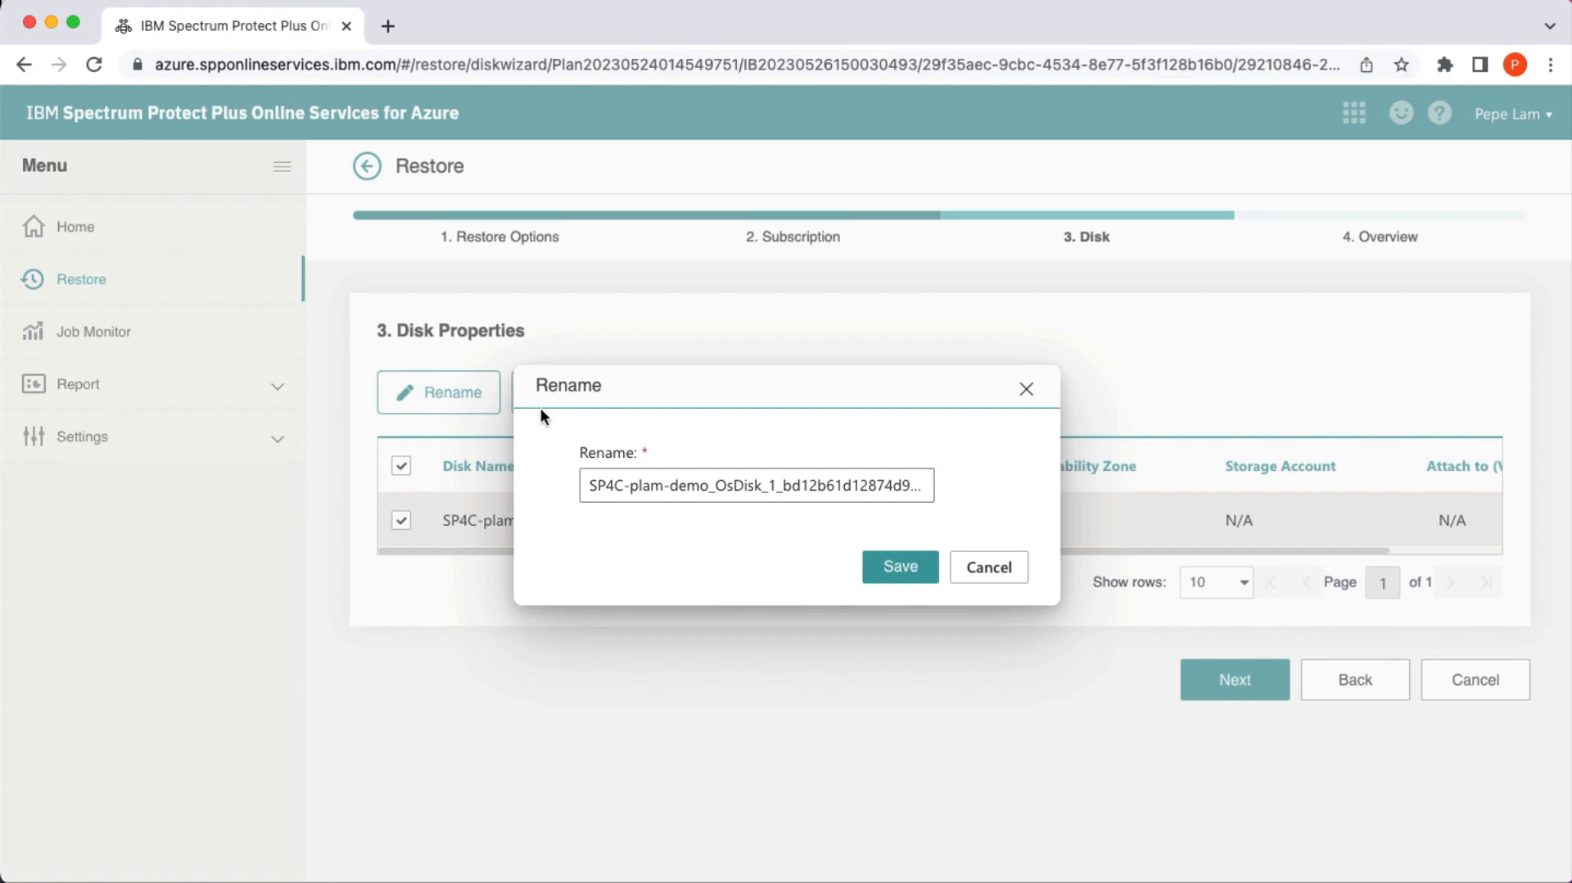
{"action": "left_click", "coordinate": [752, 485]}
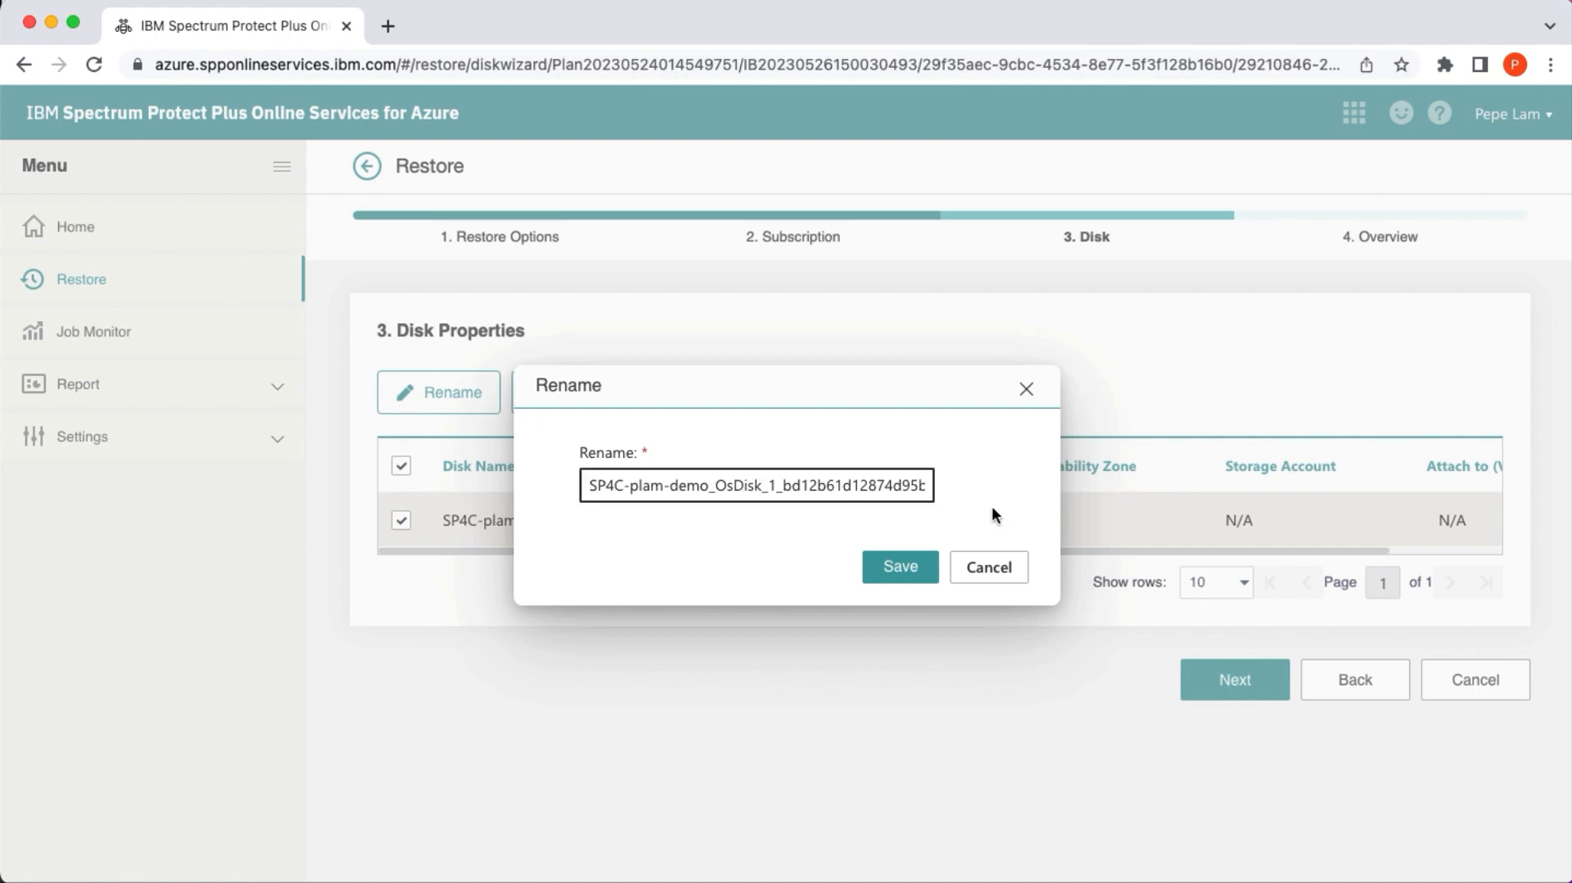
{"action": "left_click_drag", "start_coordinate": [873, 485], "coordinate": [997, 491]}
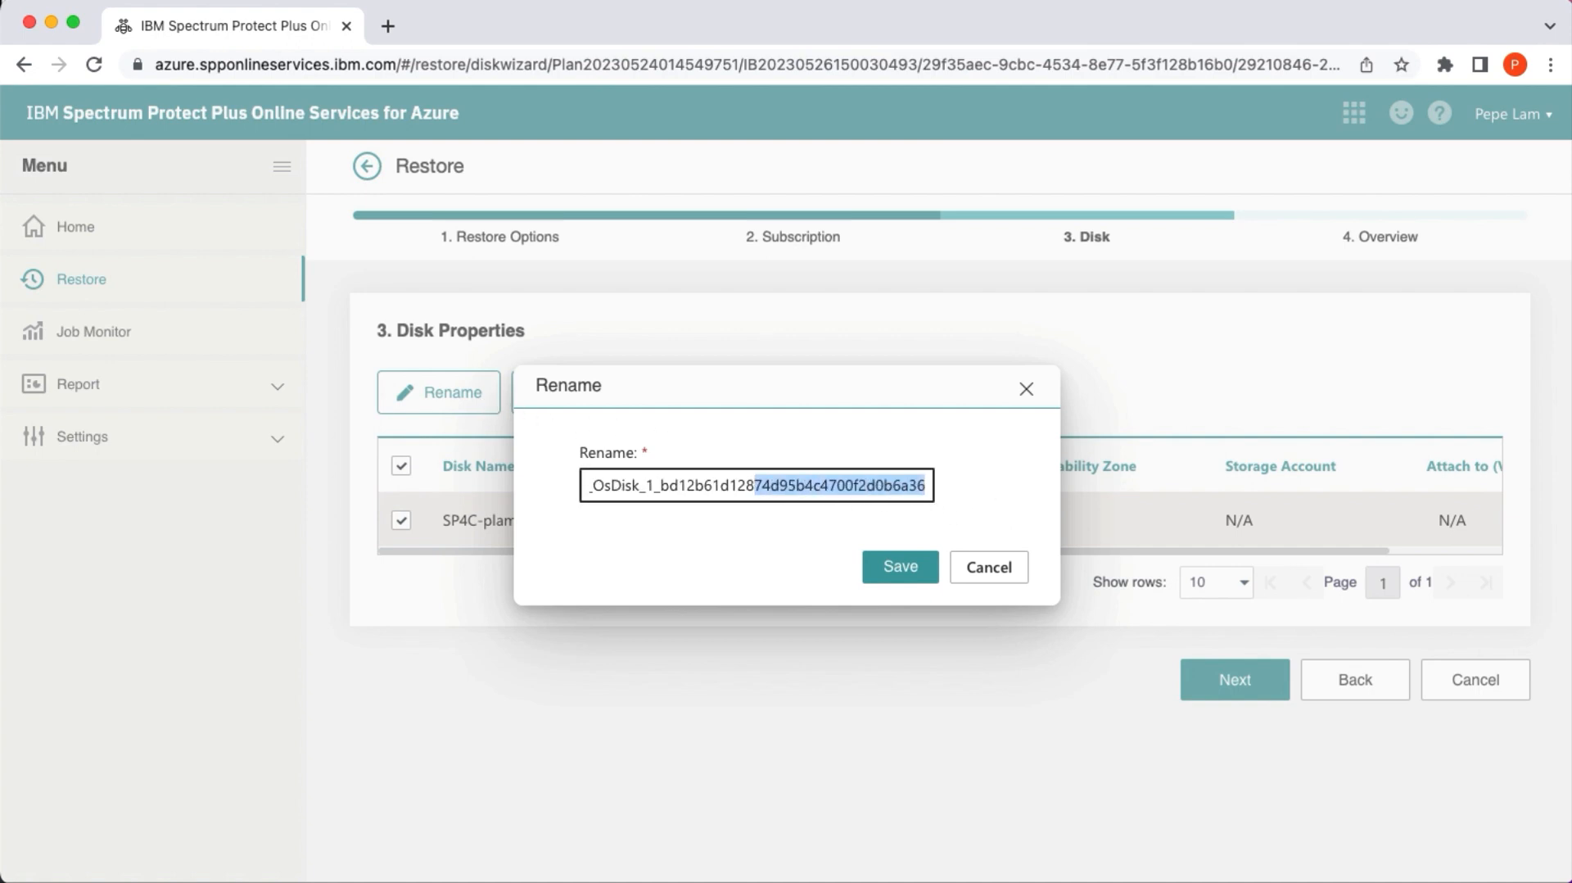
{"action": "key", "text": "Right"}
{"action": "type", "text": "-restore"}
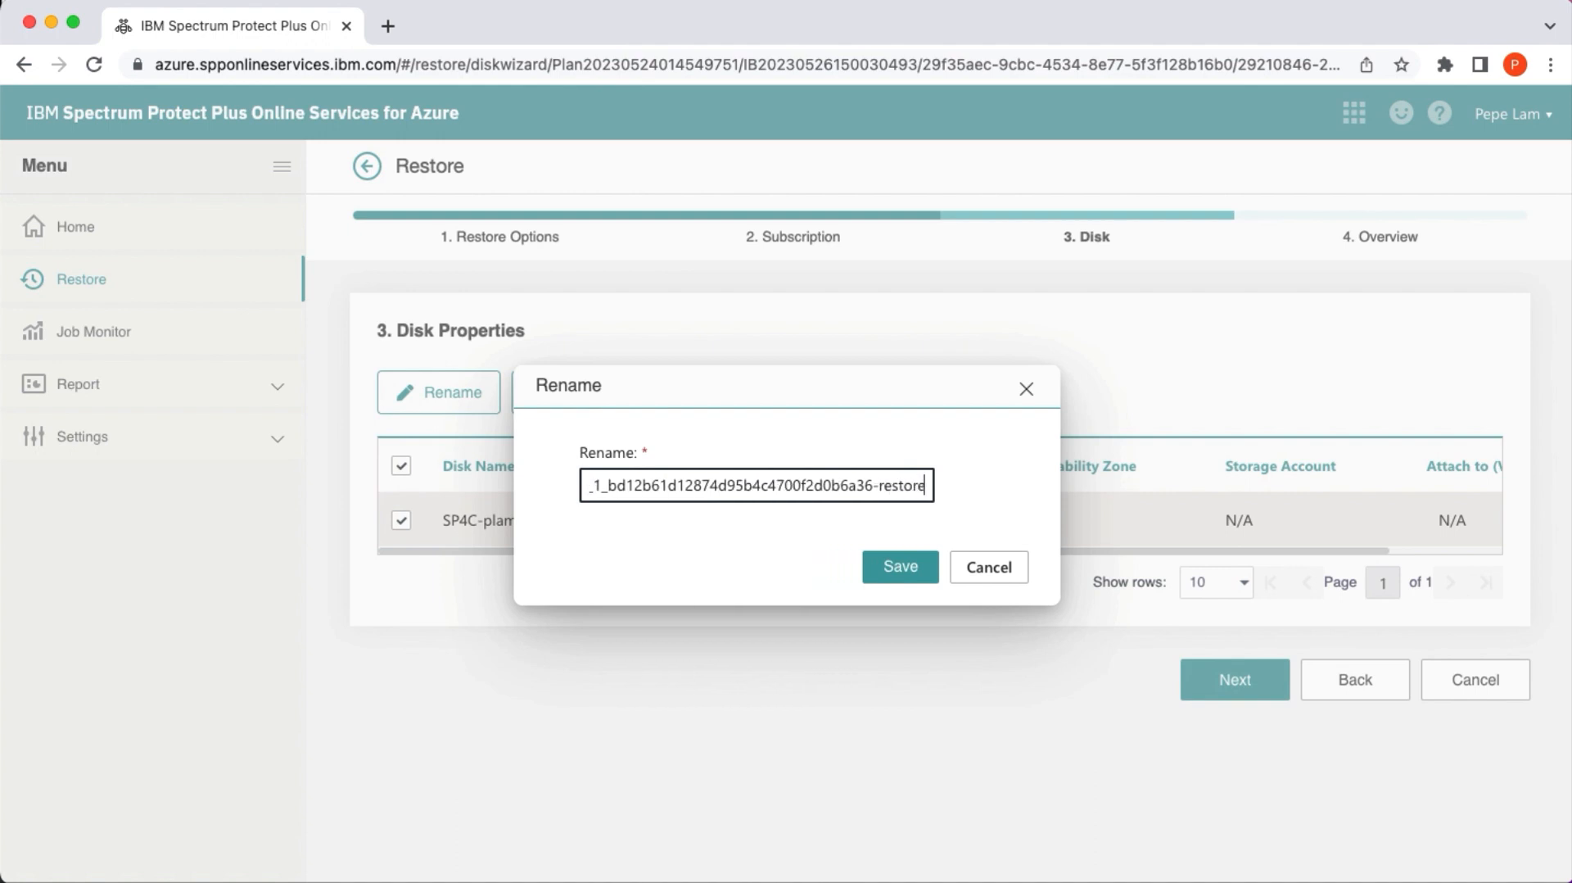
{"action": "left_click", "coordinate": [898, 572]}
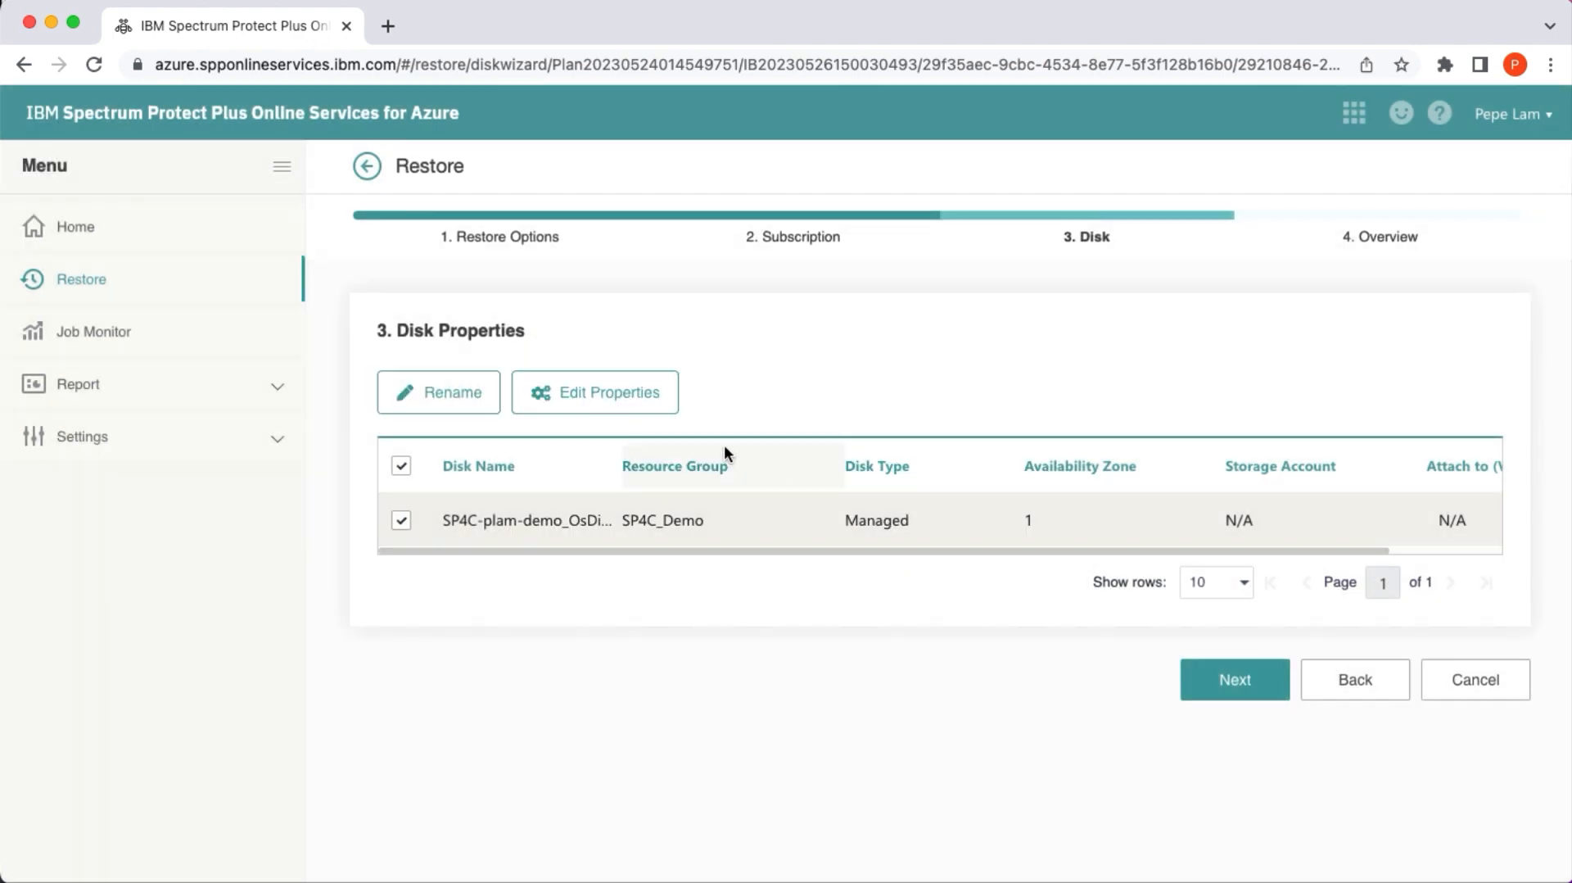
Open the disk's properties and check the choices for resource group, availability zone and VM attachment, keeping SP4C_Demo, 1 and None.
{"action": "left_click", "coordinate": [620, 399]}
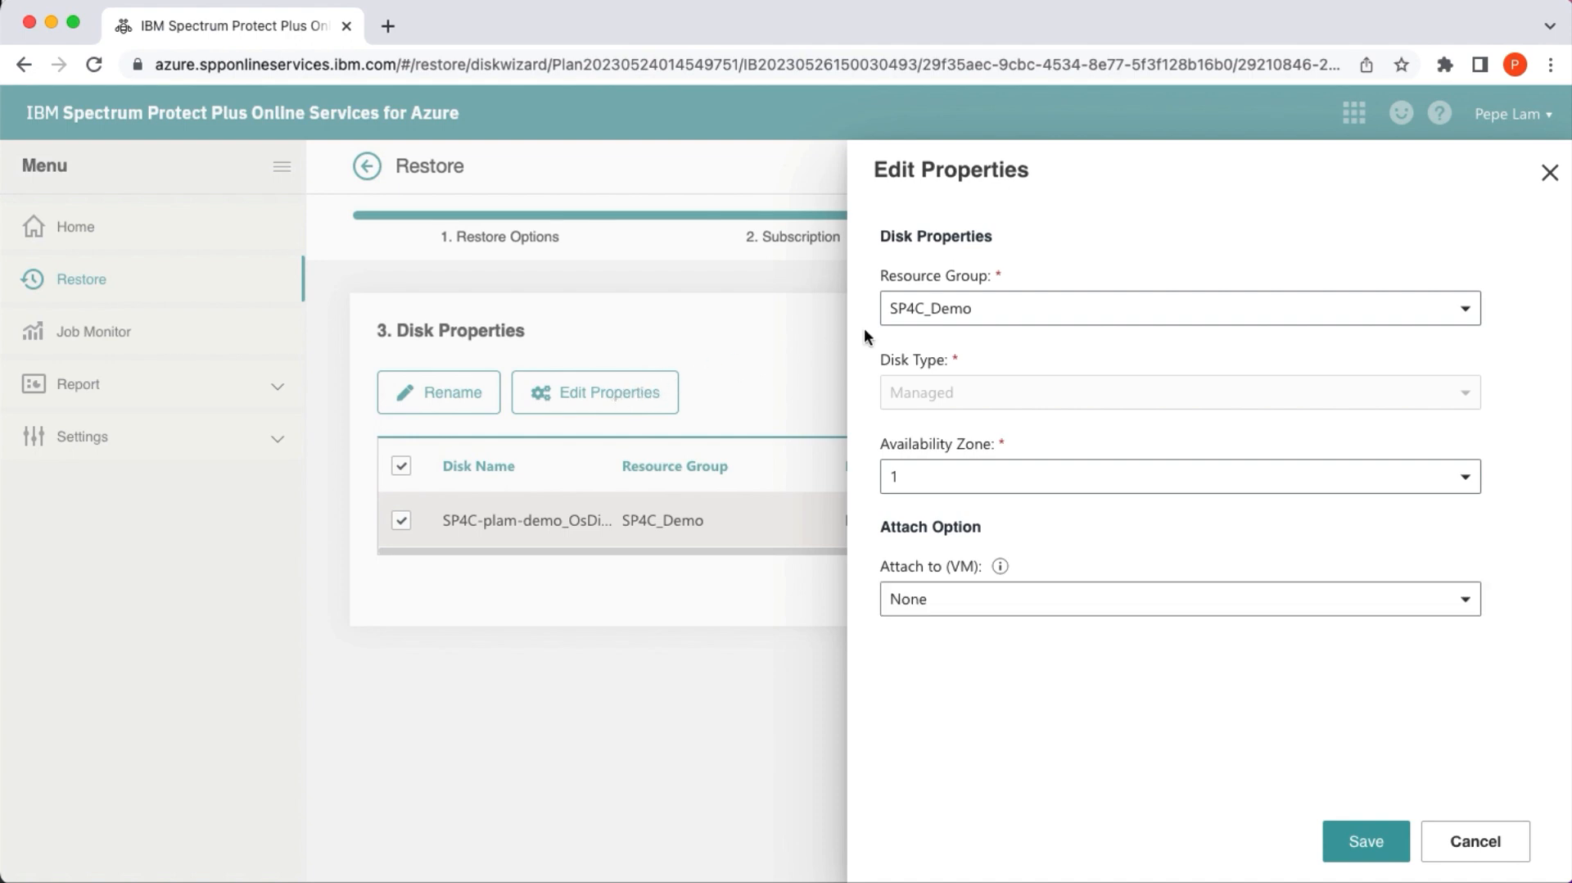
{"action": "left_click", "coordinate": [1003, 313]}
{"action": "left_click", "coordinate": [1004, 314]}
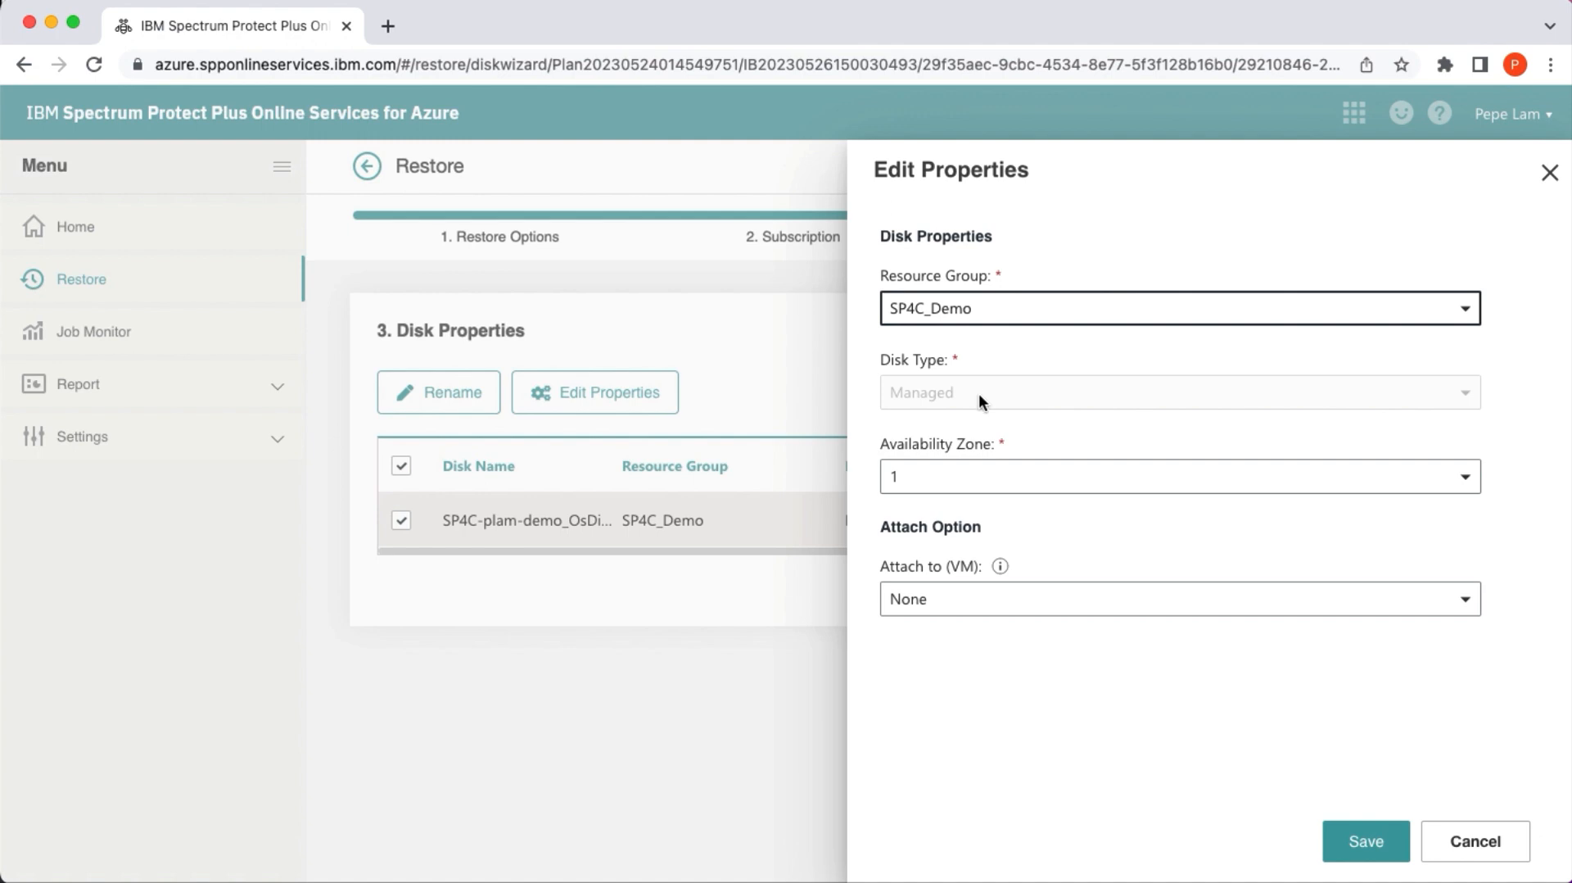
{"action": "left_click", "coordinate": [989, 476]}
{"action": "left_click", "coordinate": [989, 476]}
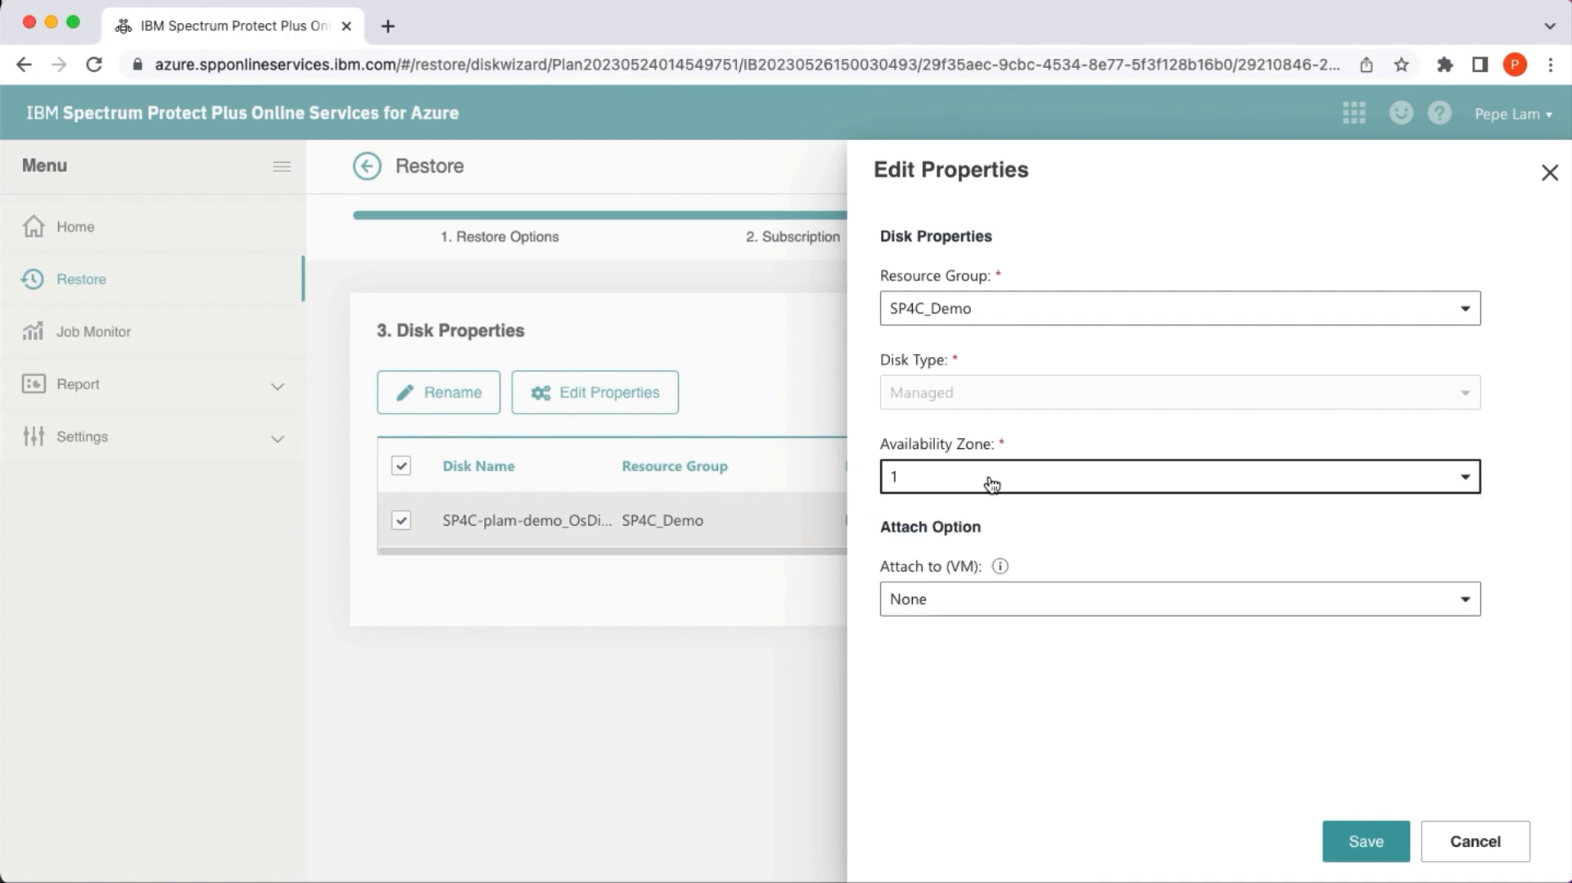
{"action": "left_click", "coordinate": [1007, 605]}
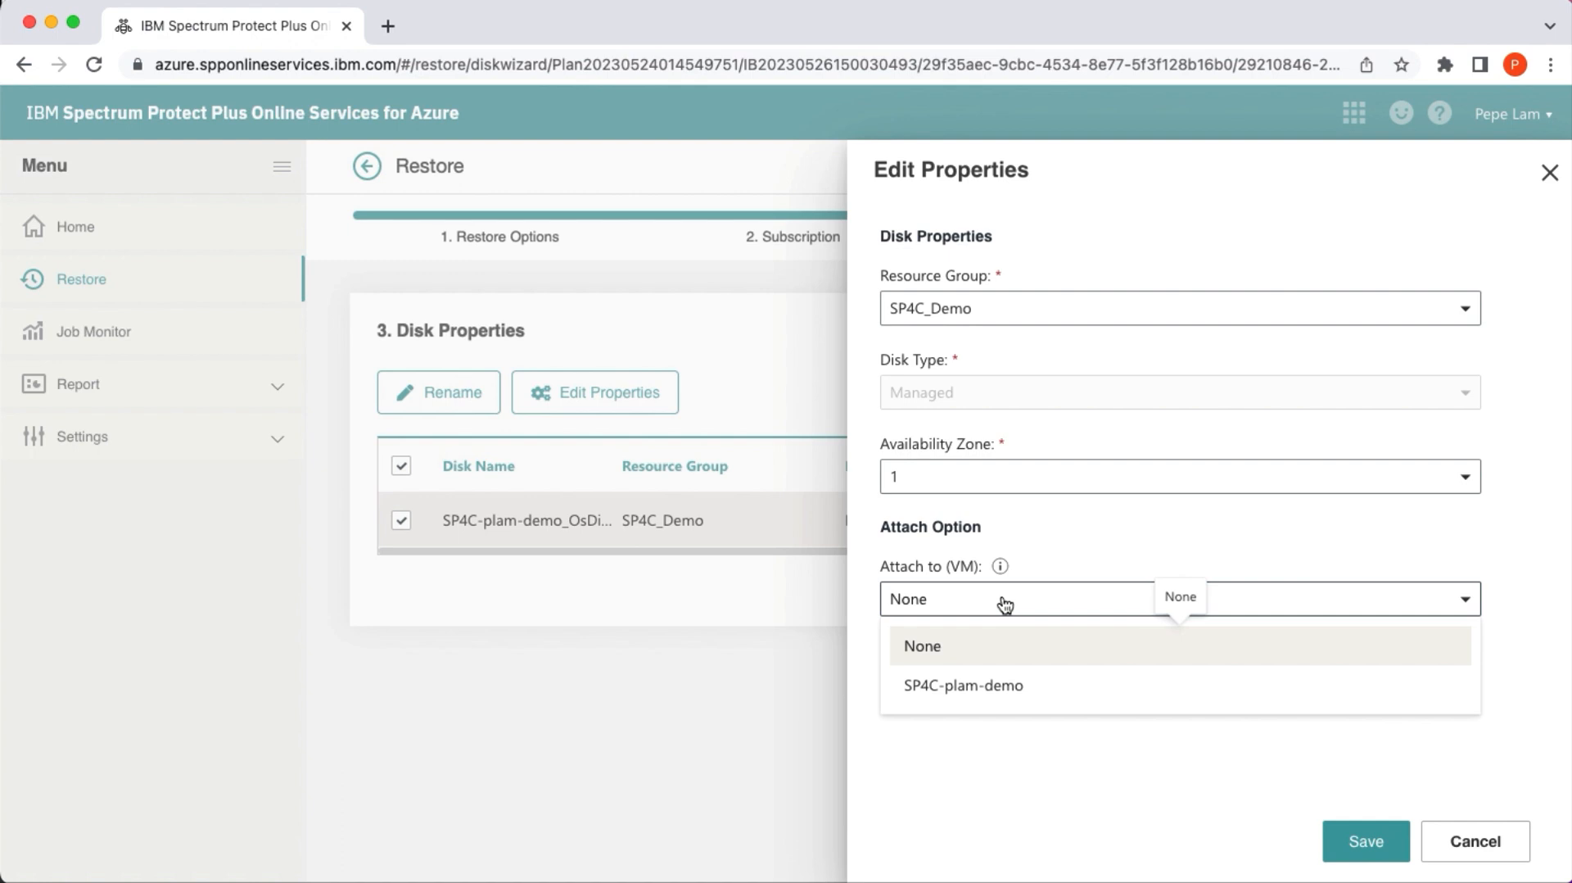
{"action": "left_click", "coordinate": [1006, 604]}
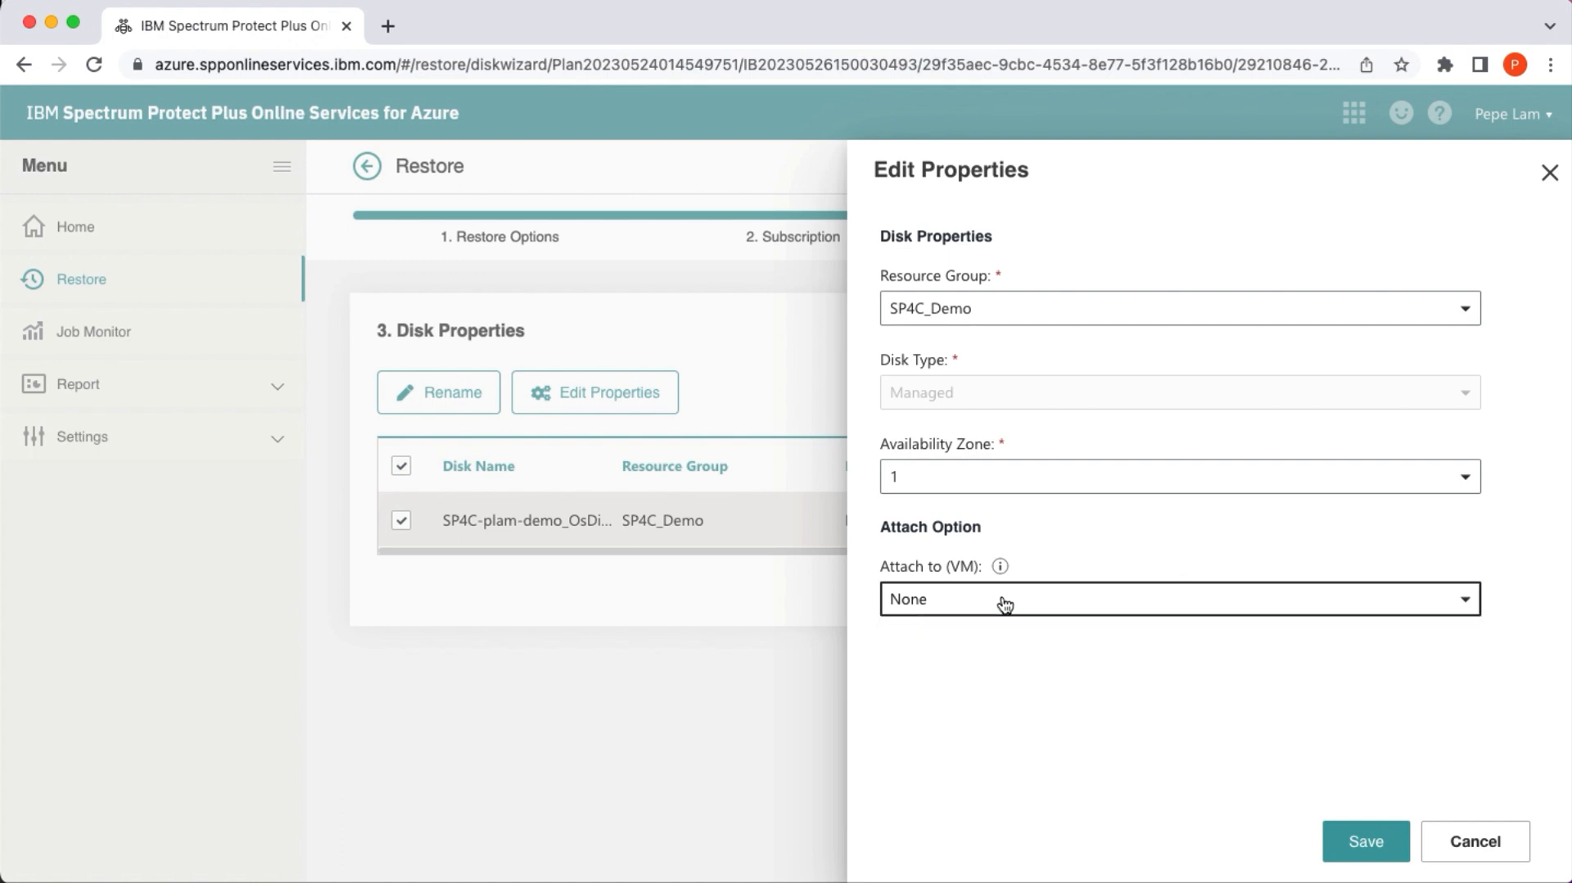
Close the disk's property editor without saving and continue to the overview to review the disk restore settings.
{"action": "left_click", "coordinate": [1474, 846]}
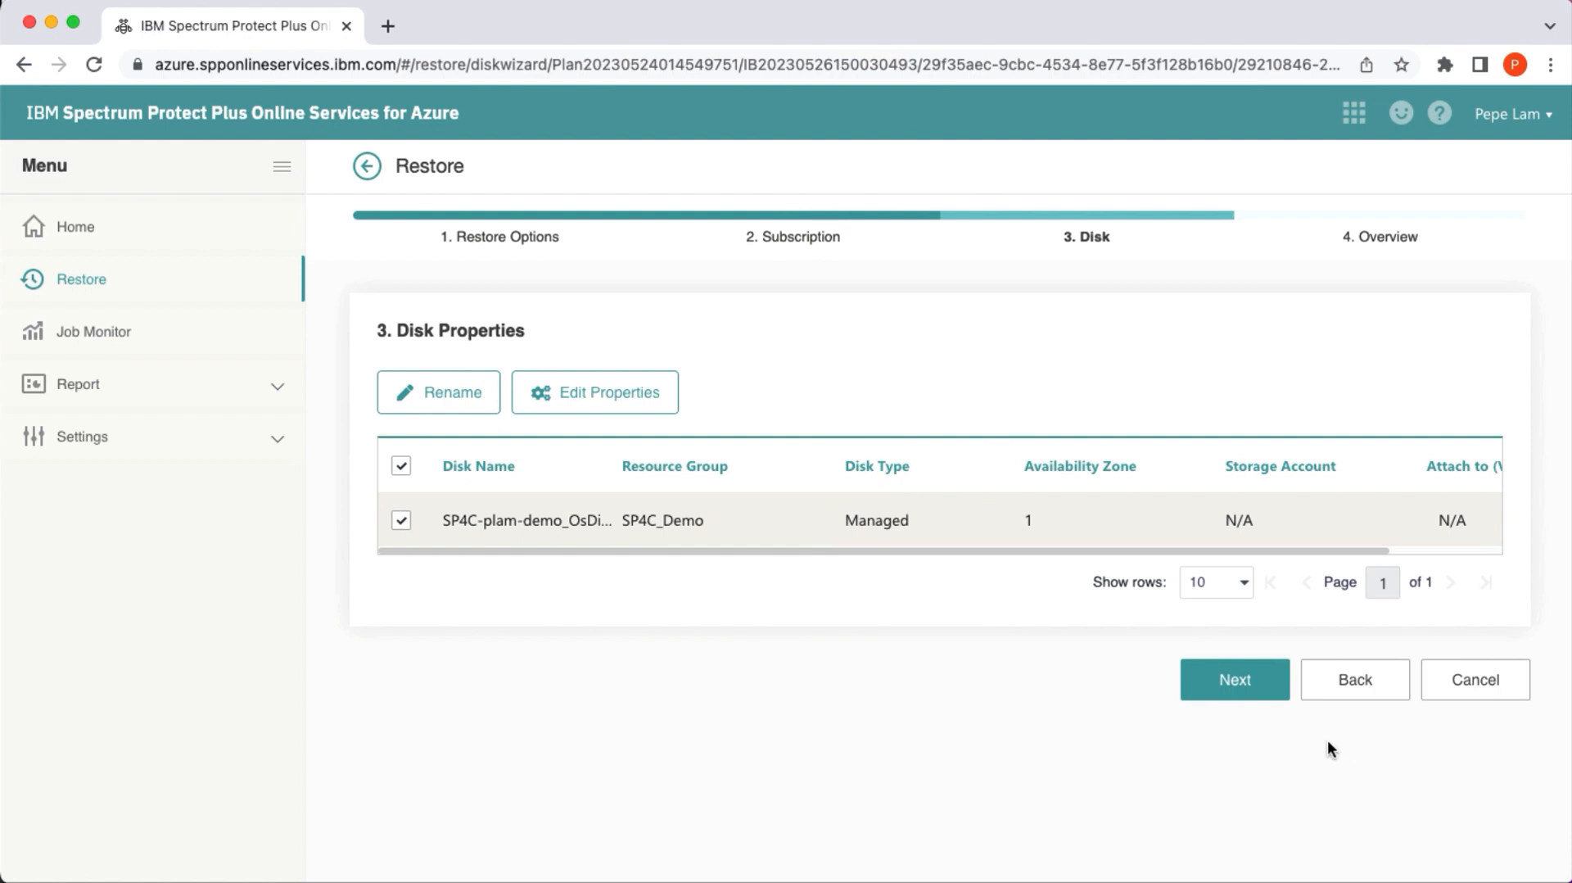
{"action": "left_click", "coordinate": [1235, 682]}
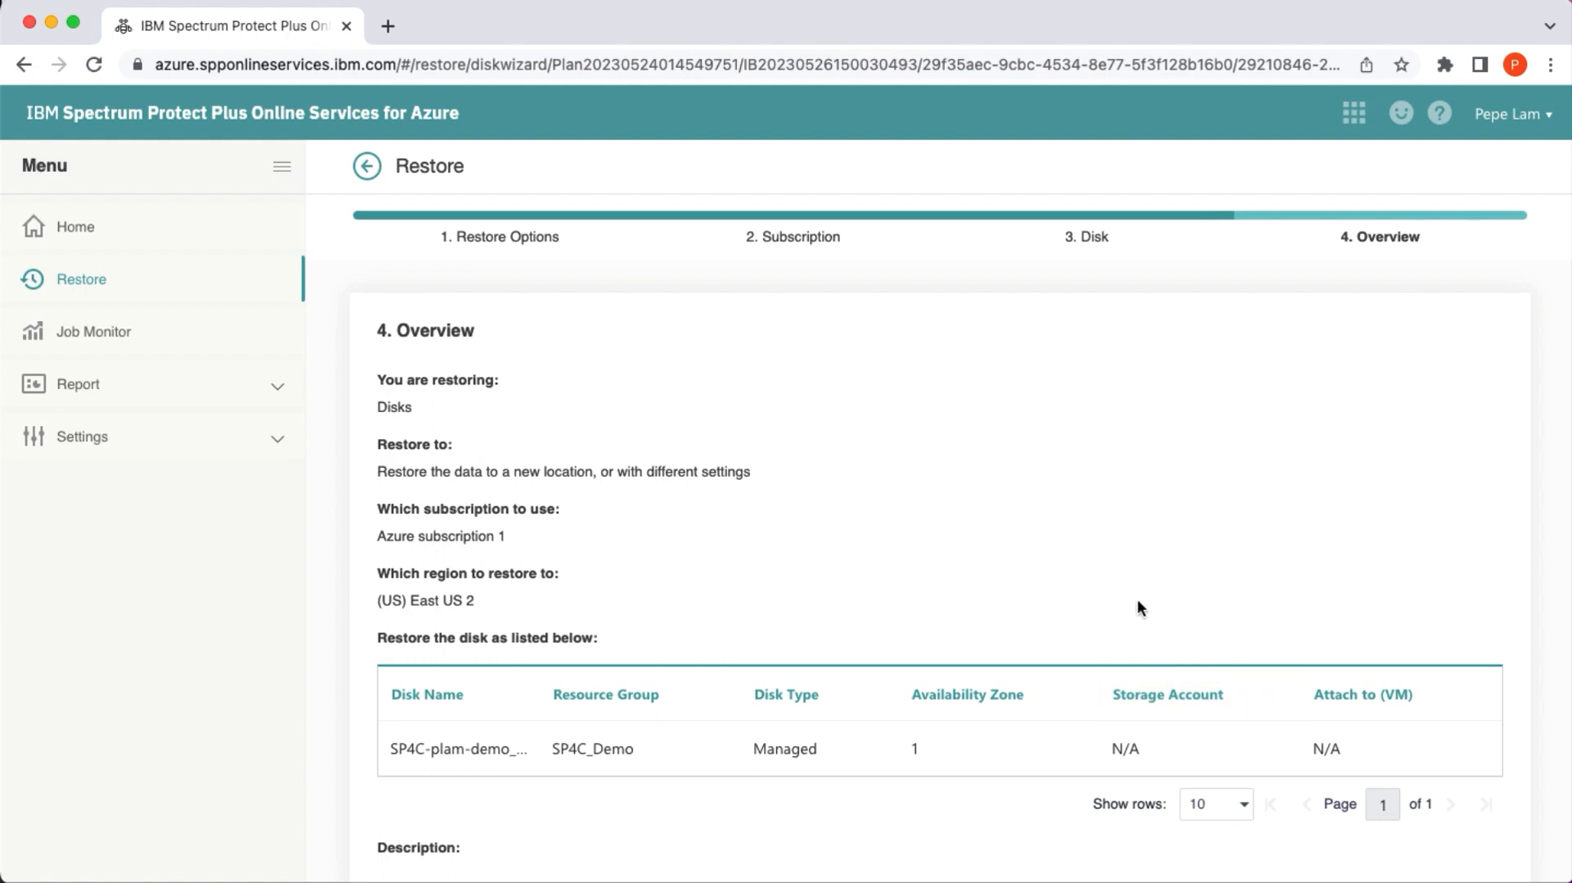
{"action": "scroll", "coordinate": [1139, 606], "scroll_direction": "down", "scroll_amount": 3}
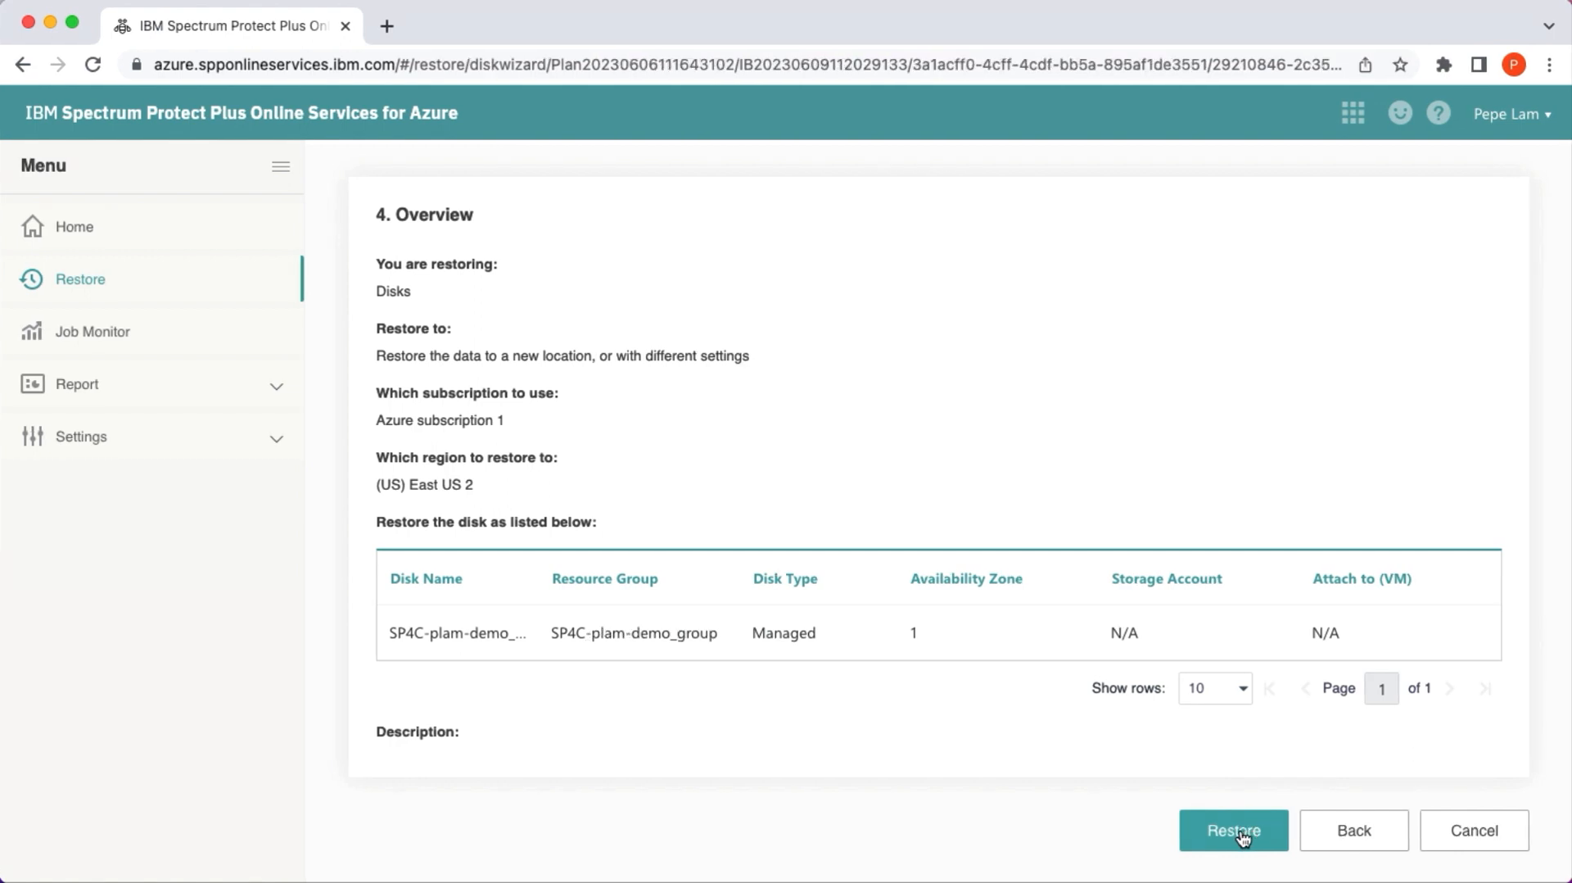
{"action": "scroll", "coordinate": [916, 582], "scroll_direction": "up", "scroll_amount": 2}
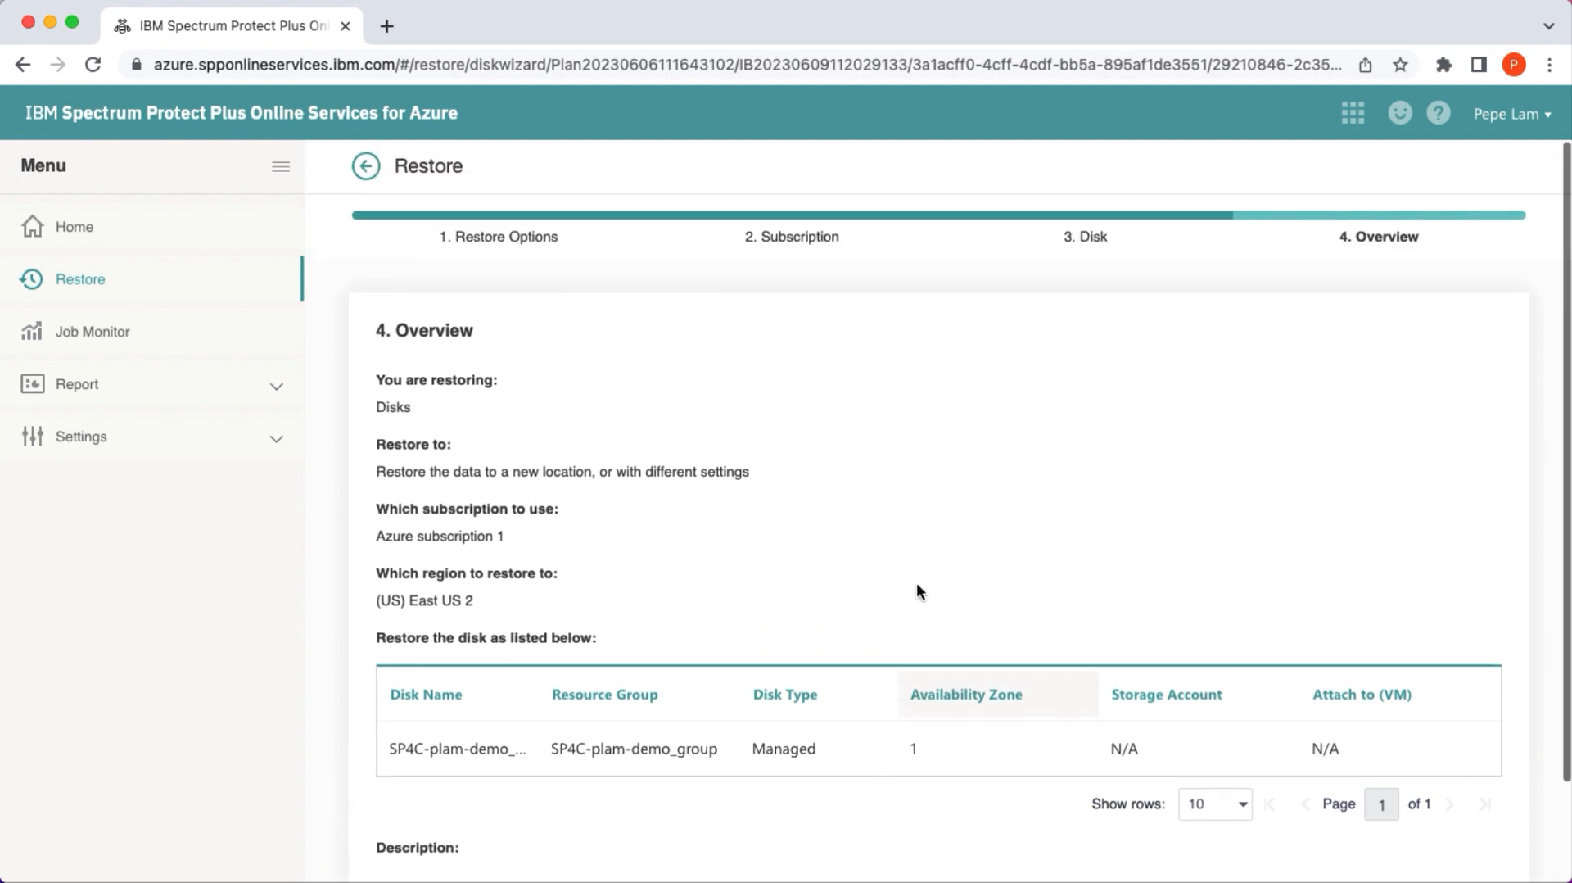
Leave the disk restore wizard and open the OS disk of SP4C-plam-demo to browse its contents.
{"action": "left_click", "coordinate": [366, 167]}
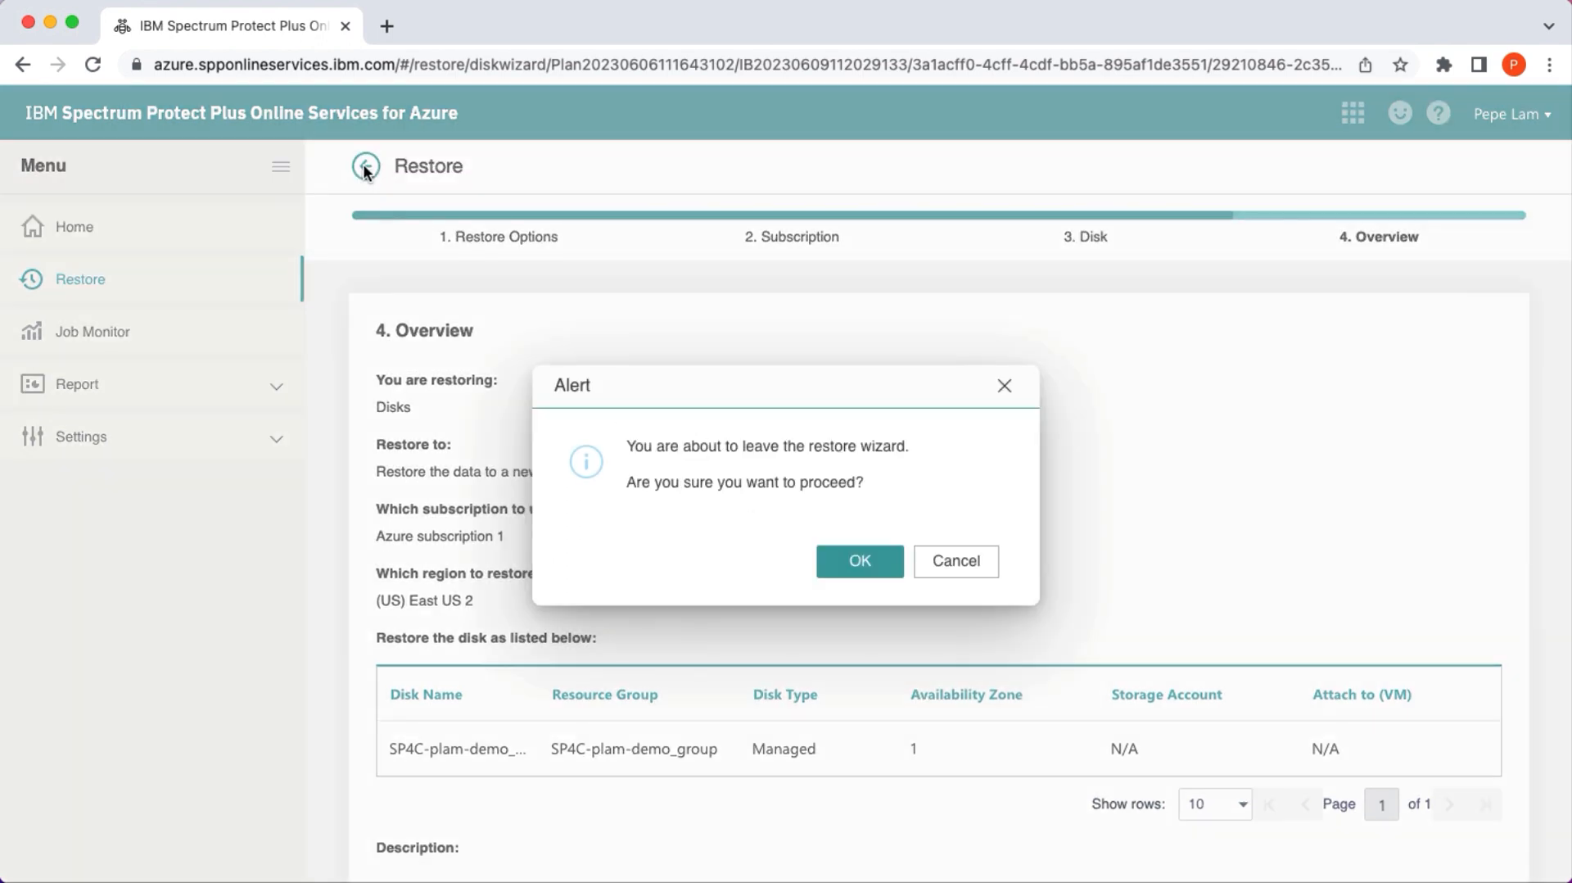
{"action": "left_click", "coordinate": [868, 564]}
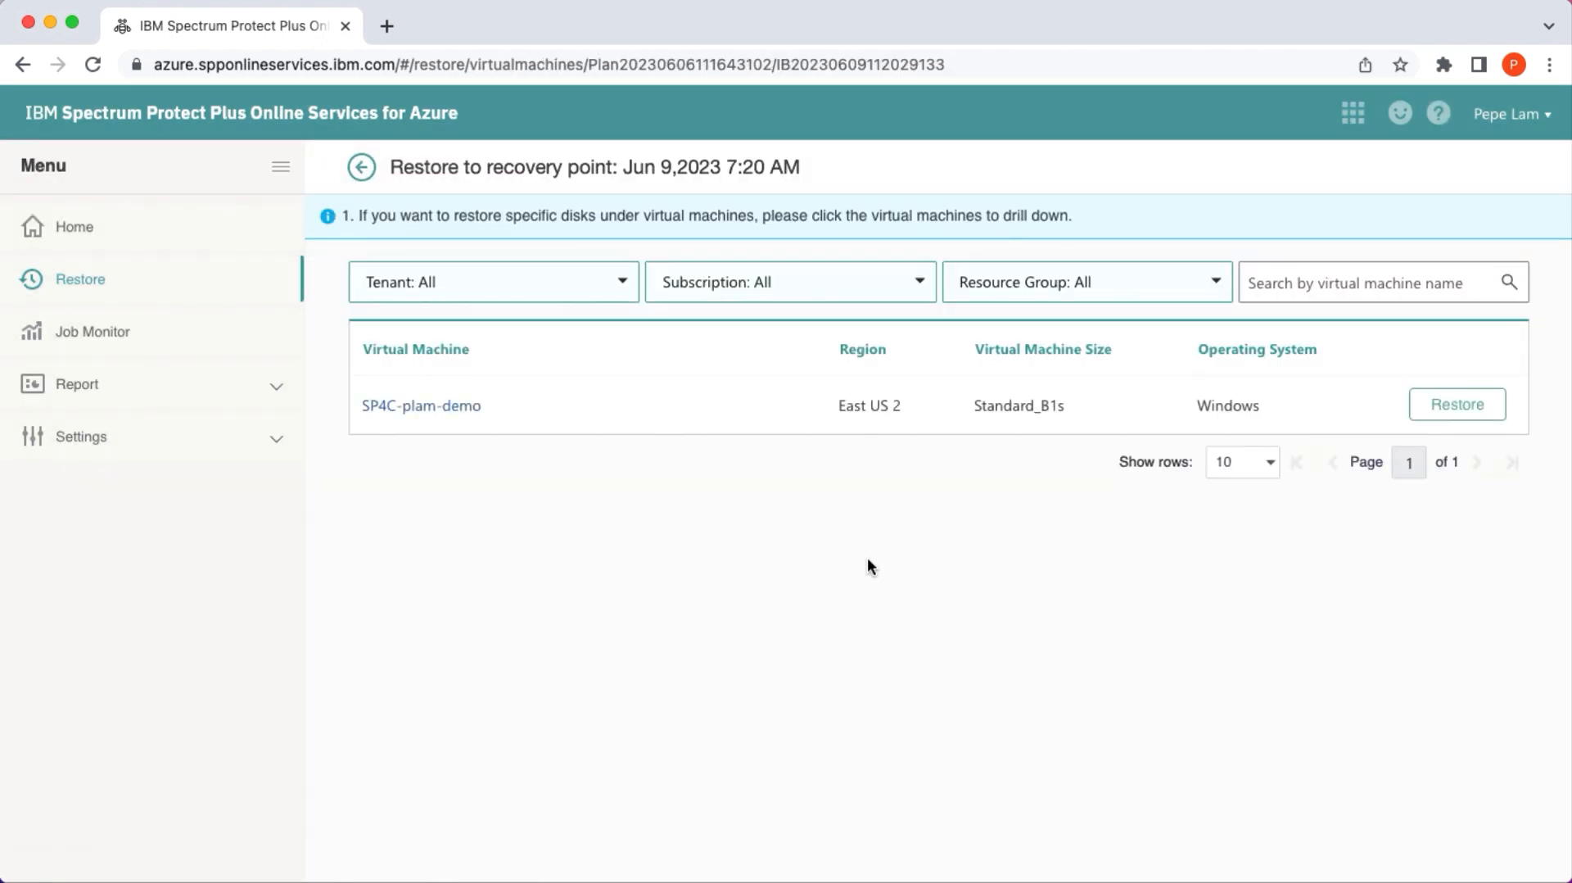
{"action": "left_click", "coordinate": [435, 407]}
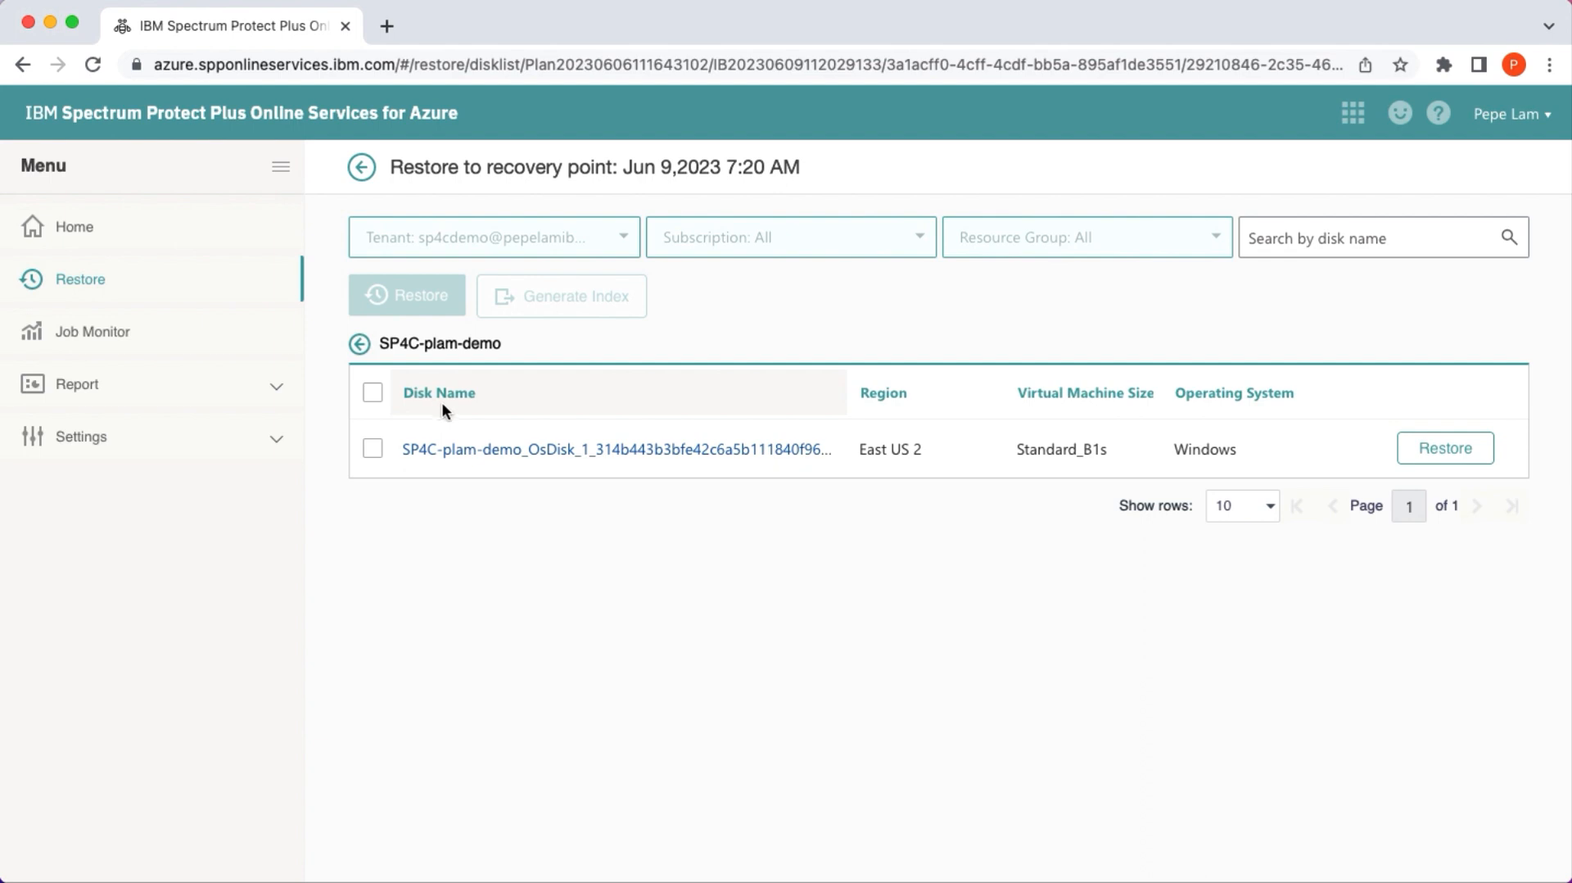
{"action": "left_click", "coordinate": [495, 449]}
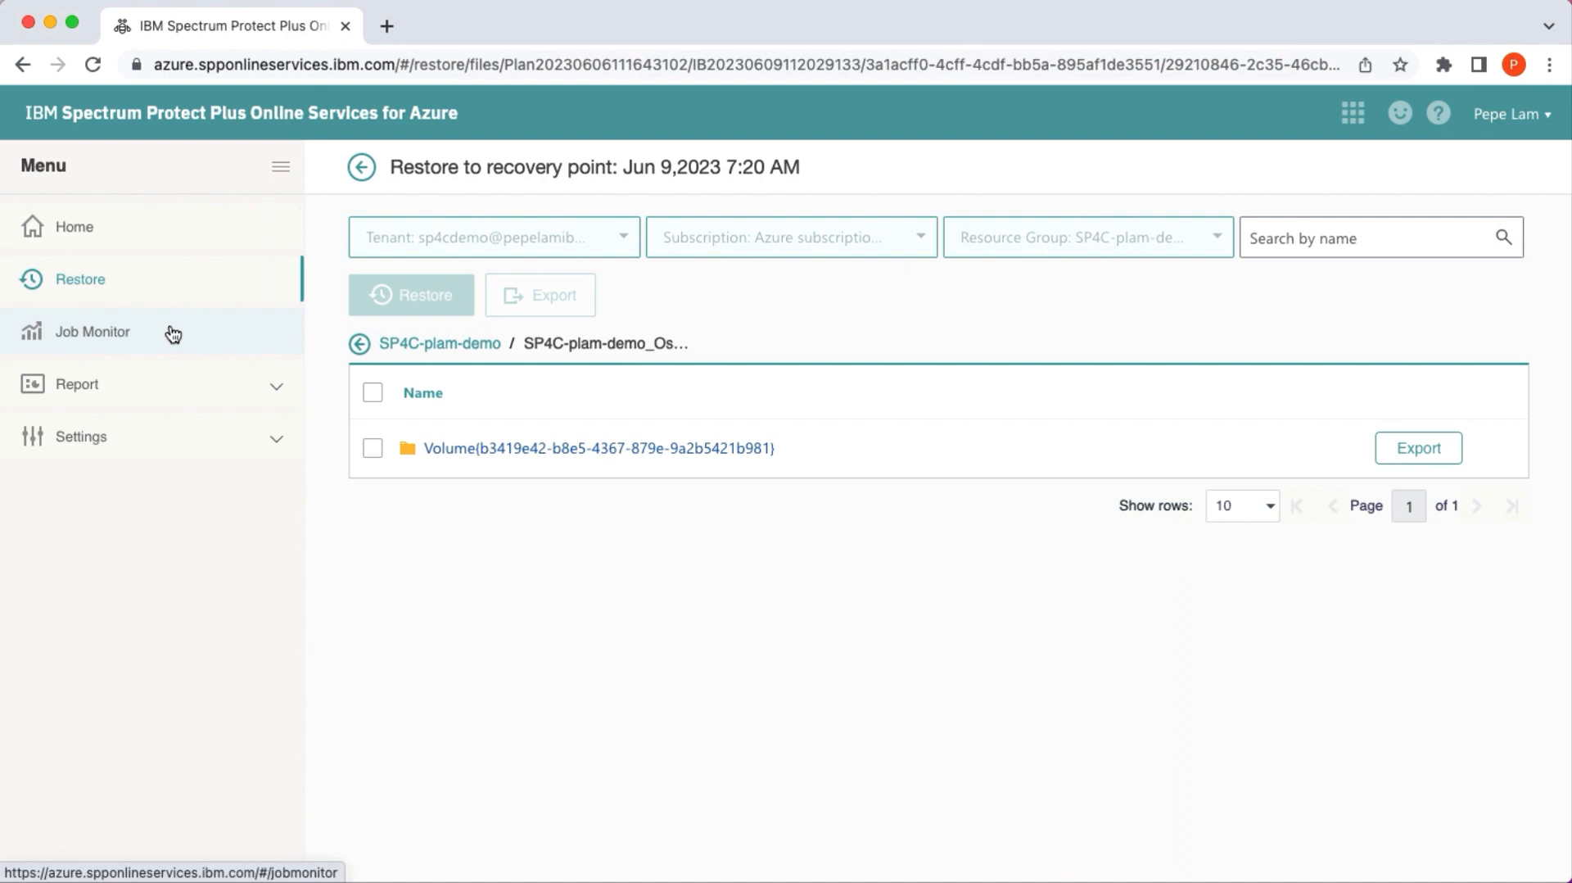
Browse the disk's volume to Common Files under Program Files, selecting the System folder, and return to the restore service types.
{"action": "left_click", "coordinate": [502, 448]}
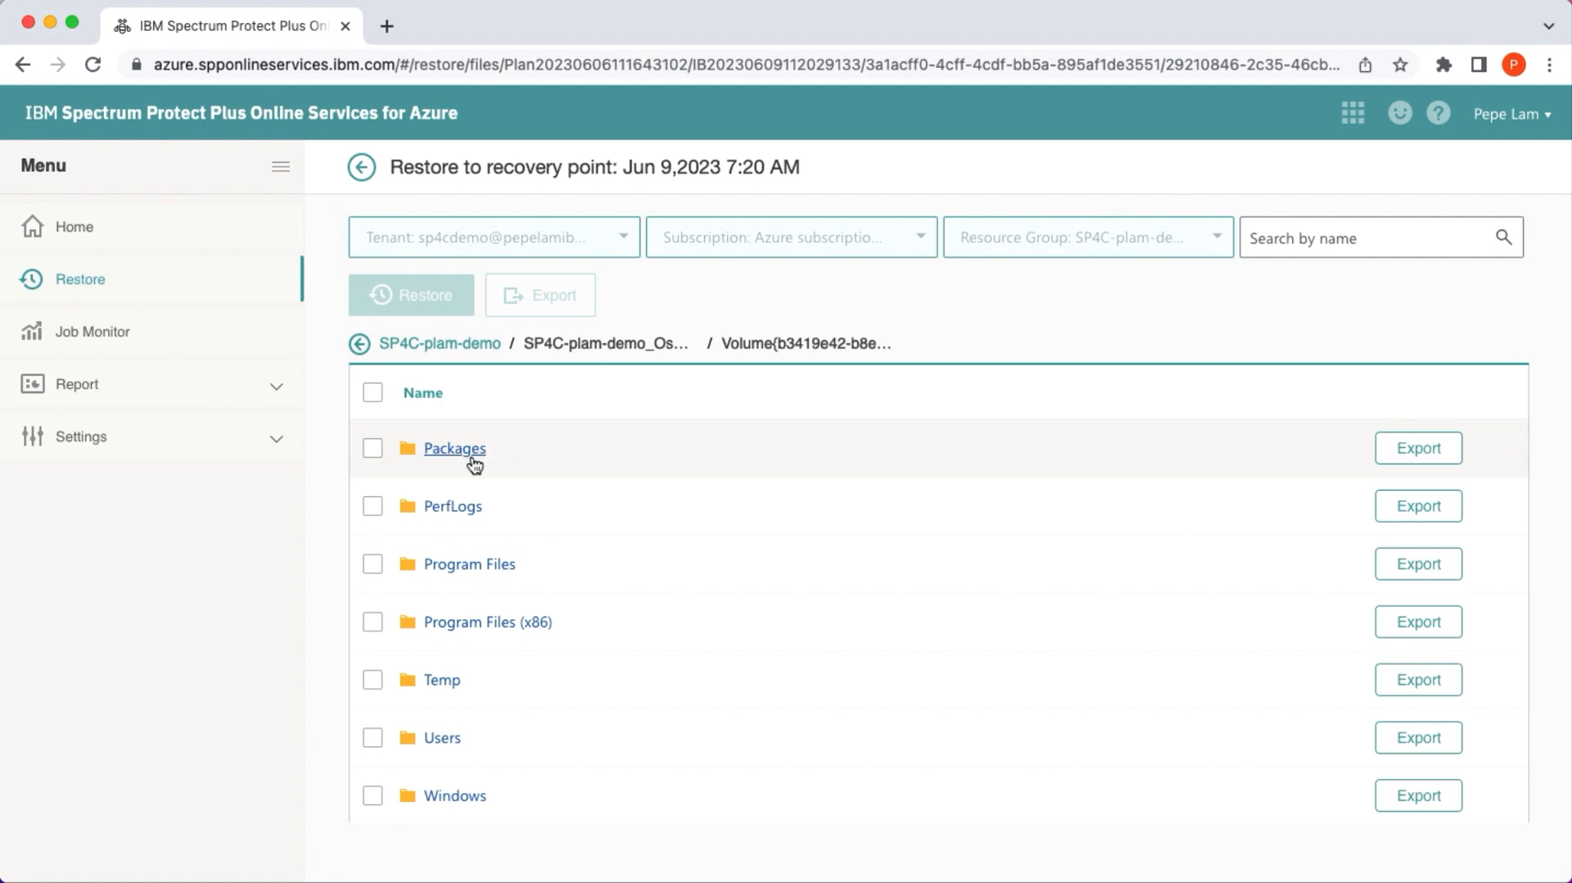
{"action": "left_click", "coordinate": [463, 565]}
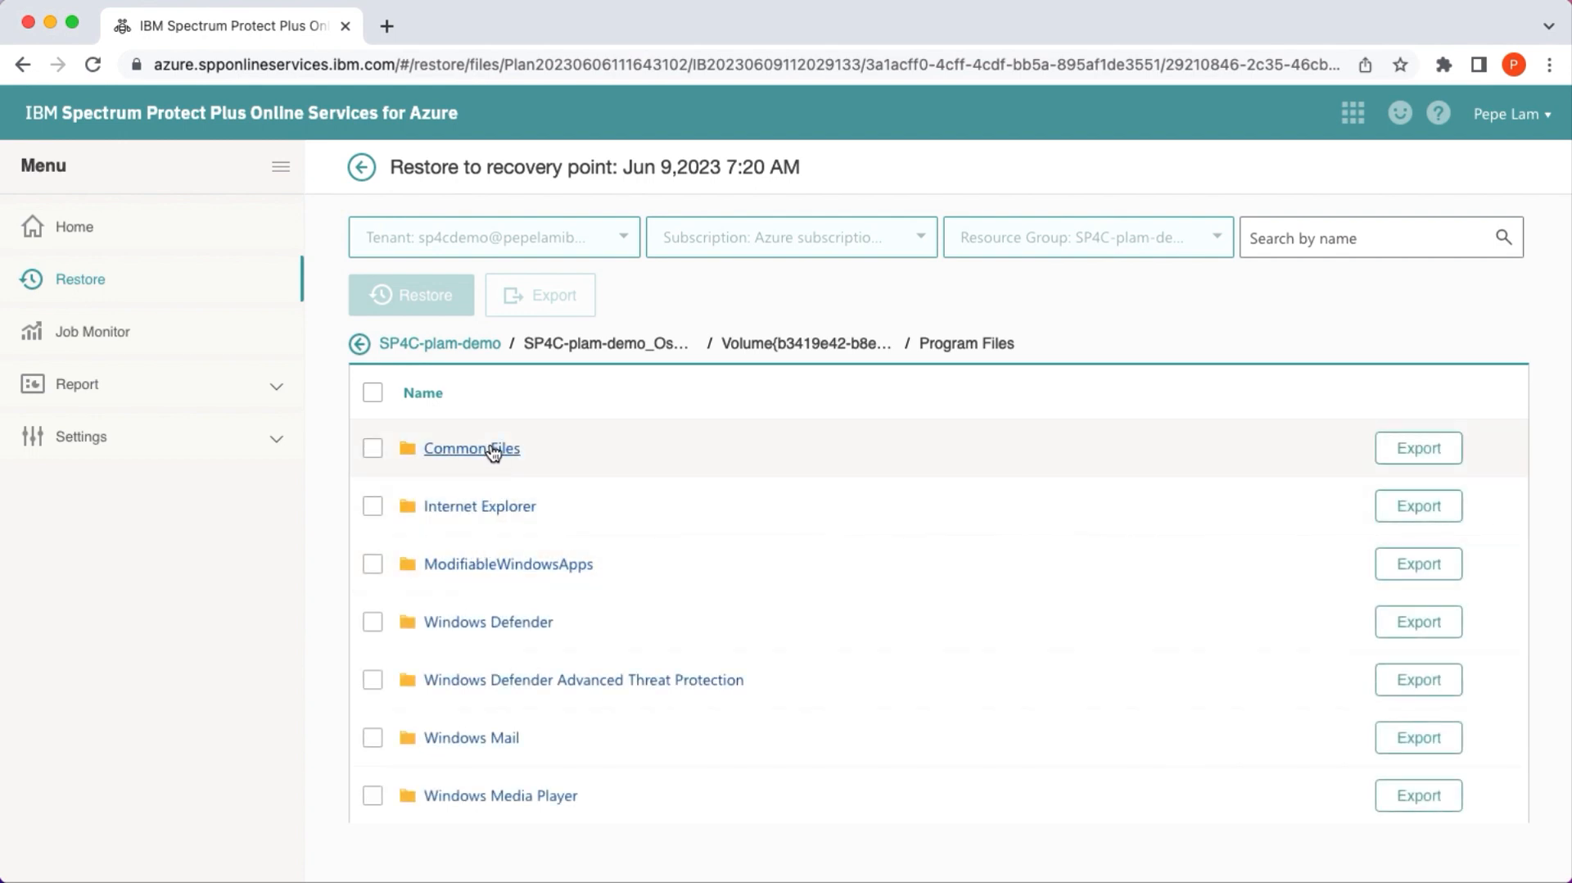
{"action": "left_click", "coordinate": [492, 449]}
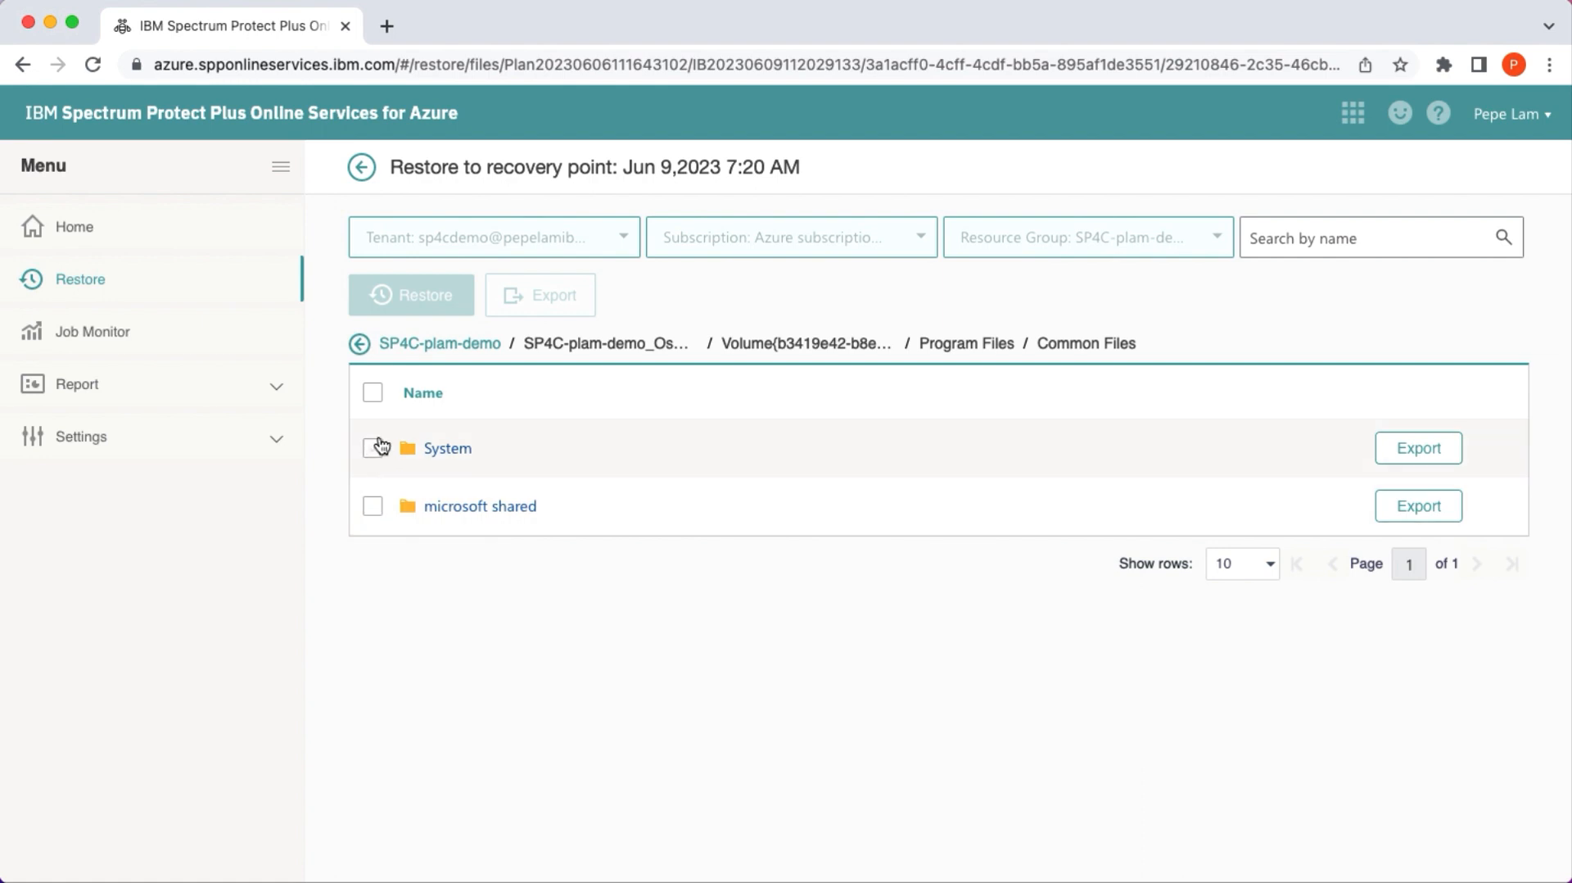
{"action": "left_click", "coordinate": [373, 448]}
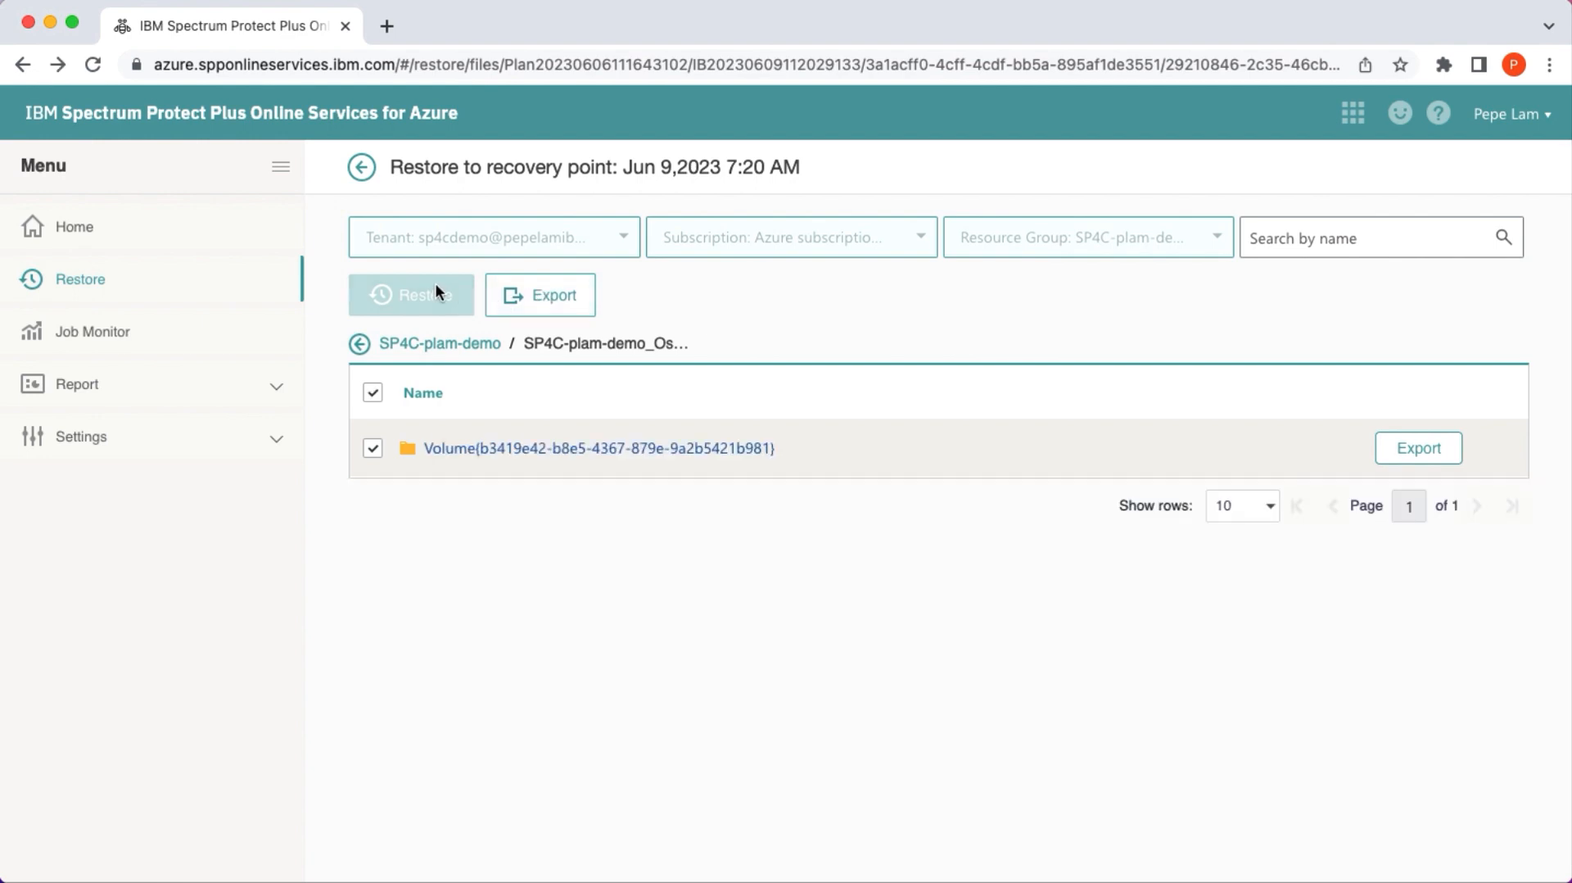
{"action": "left_click", "coordinate": [196, 282]}
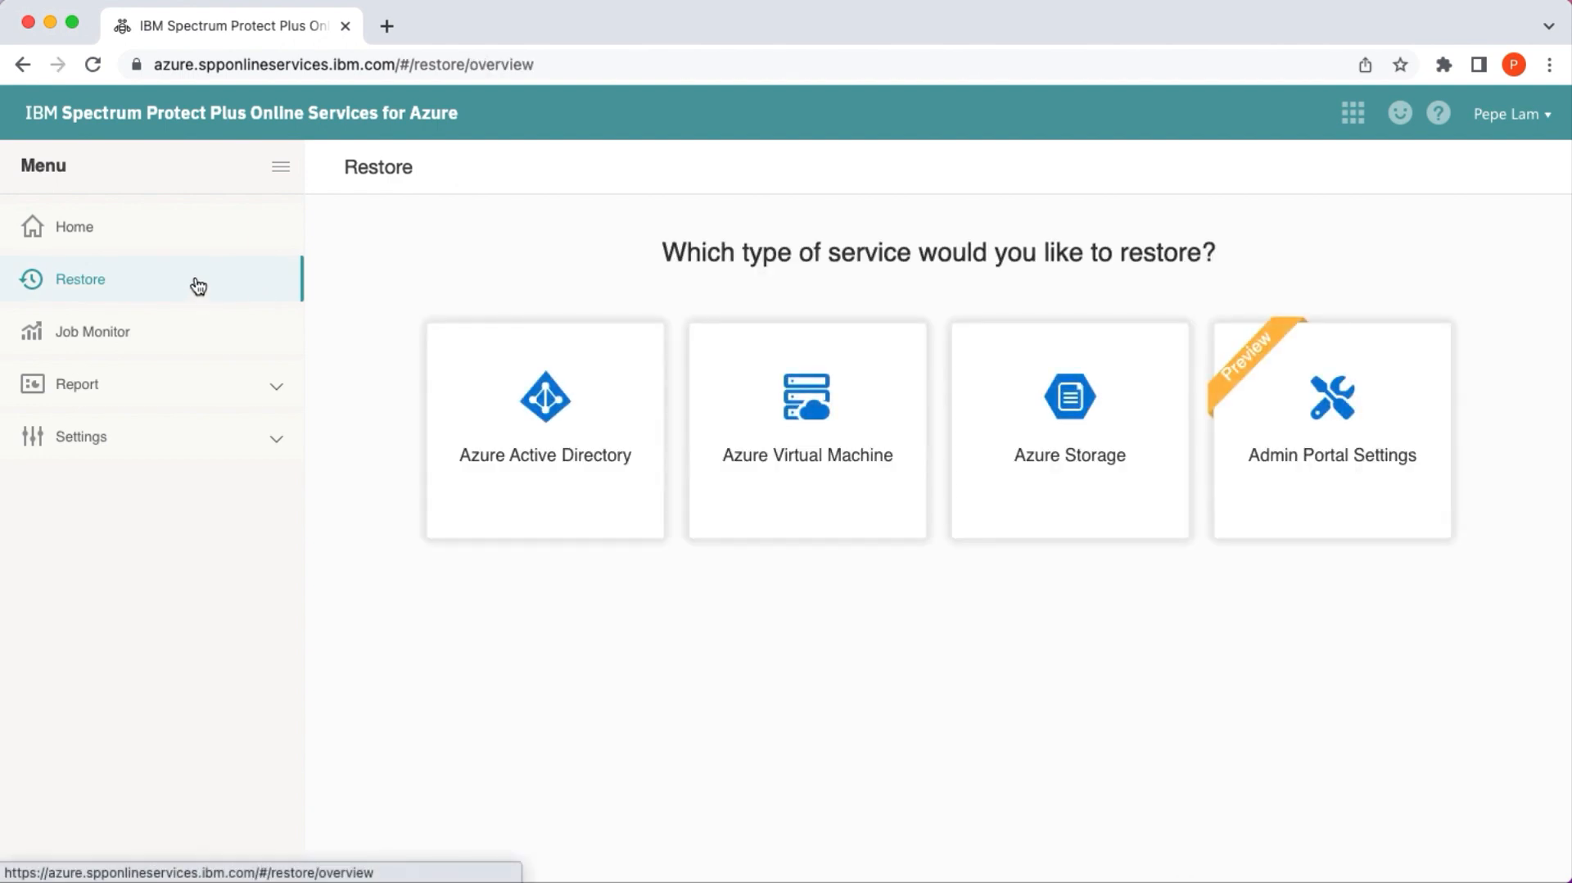